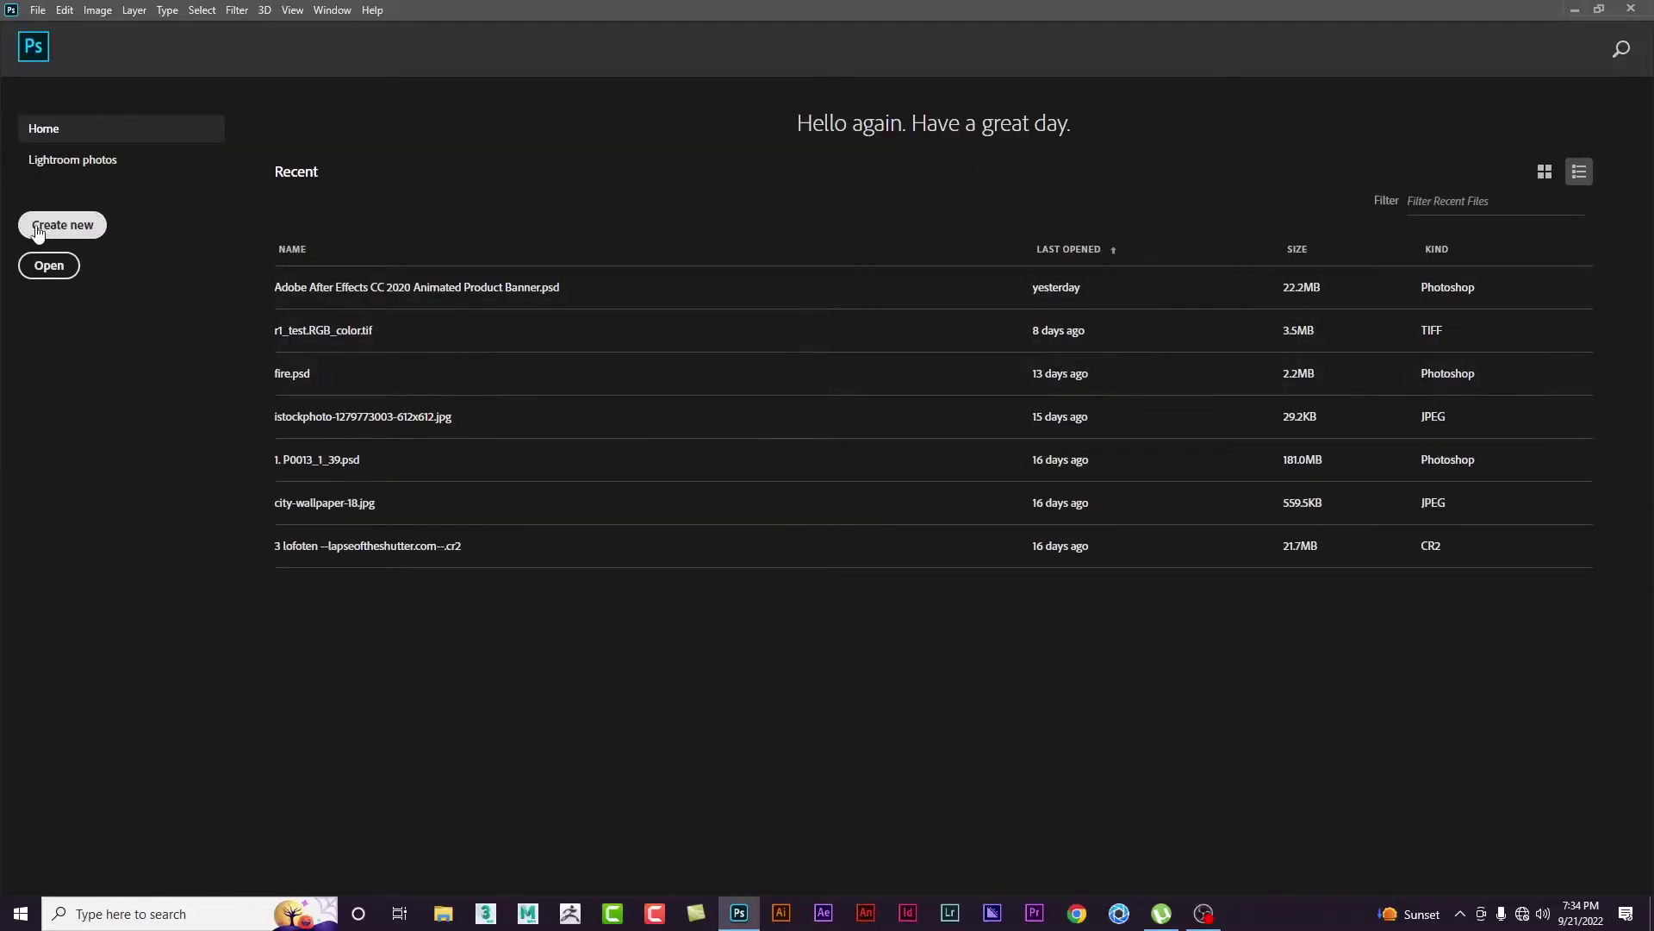
# Step: Create a blank A4 print-preset document, 2480 x 3508 px at 300 ppi
pyautogui.click(37, 227)
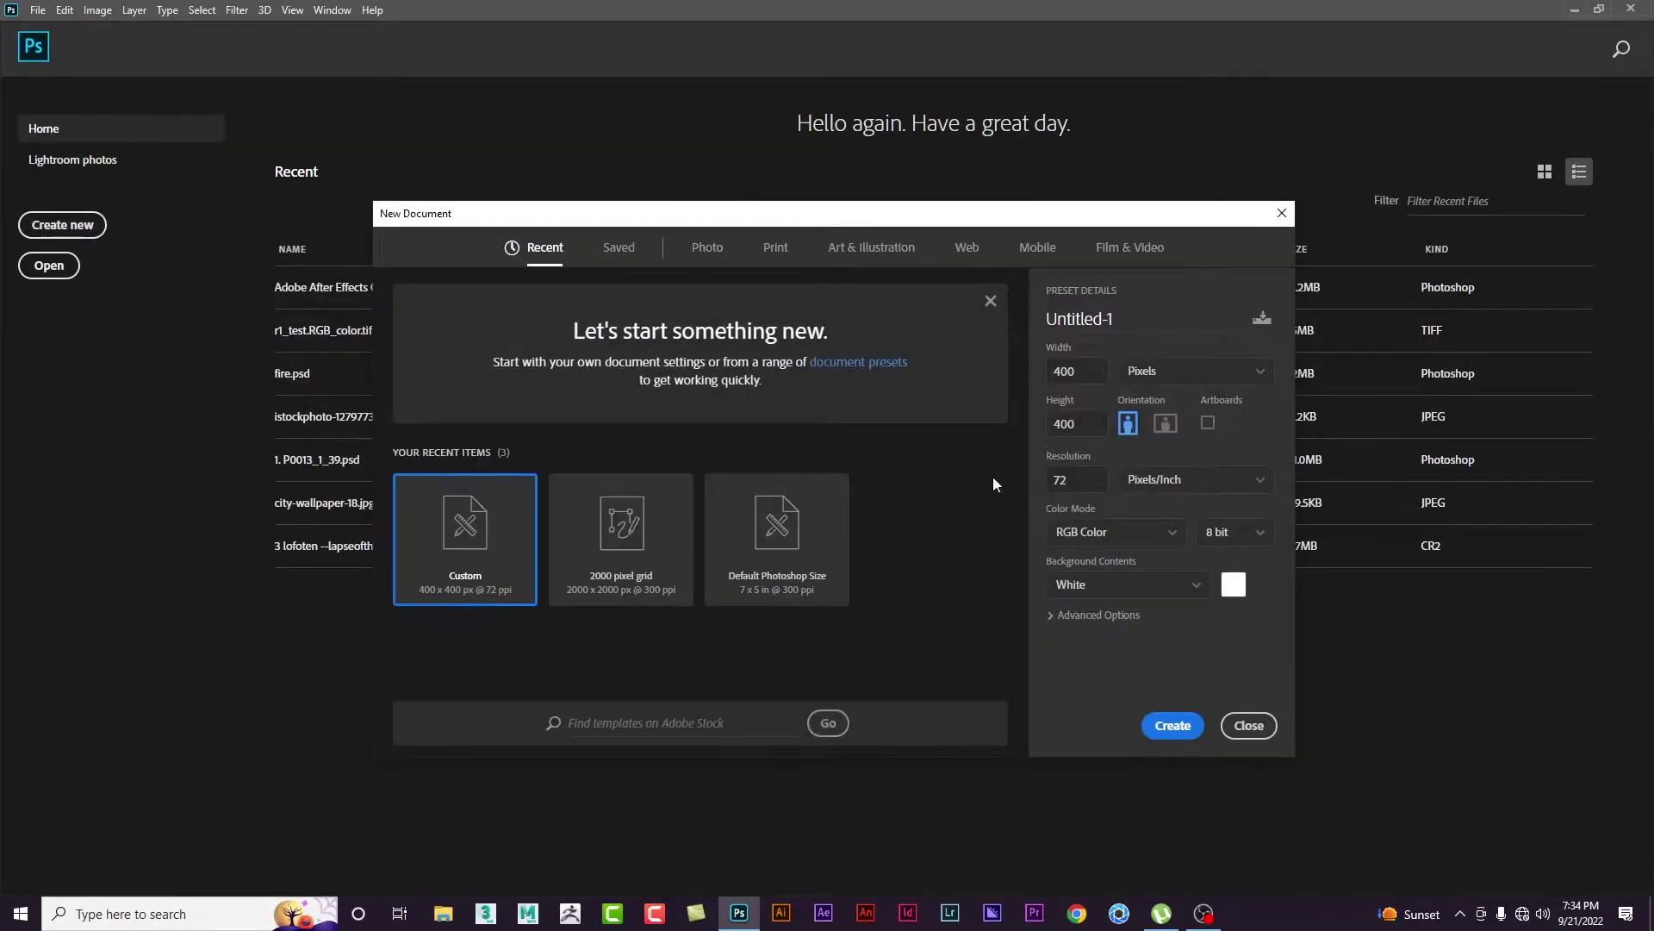
pyautogui.moveTo(1000, 215); pyautogui.dragTo(999, 152)
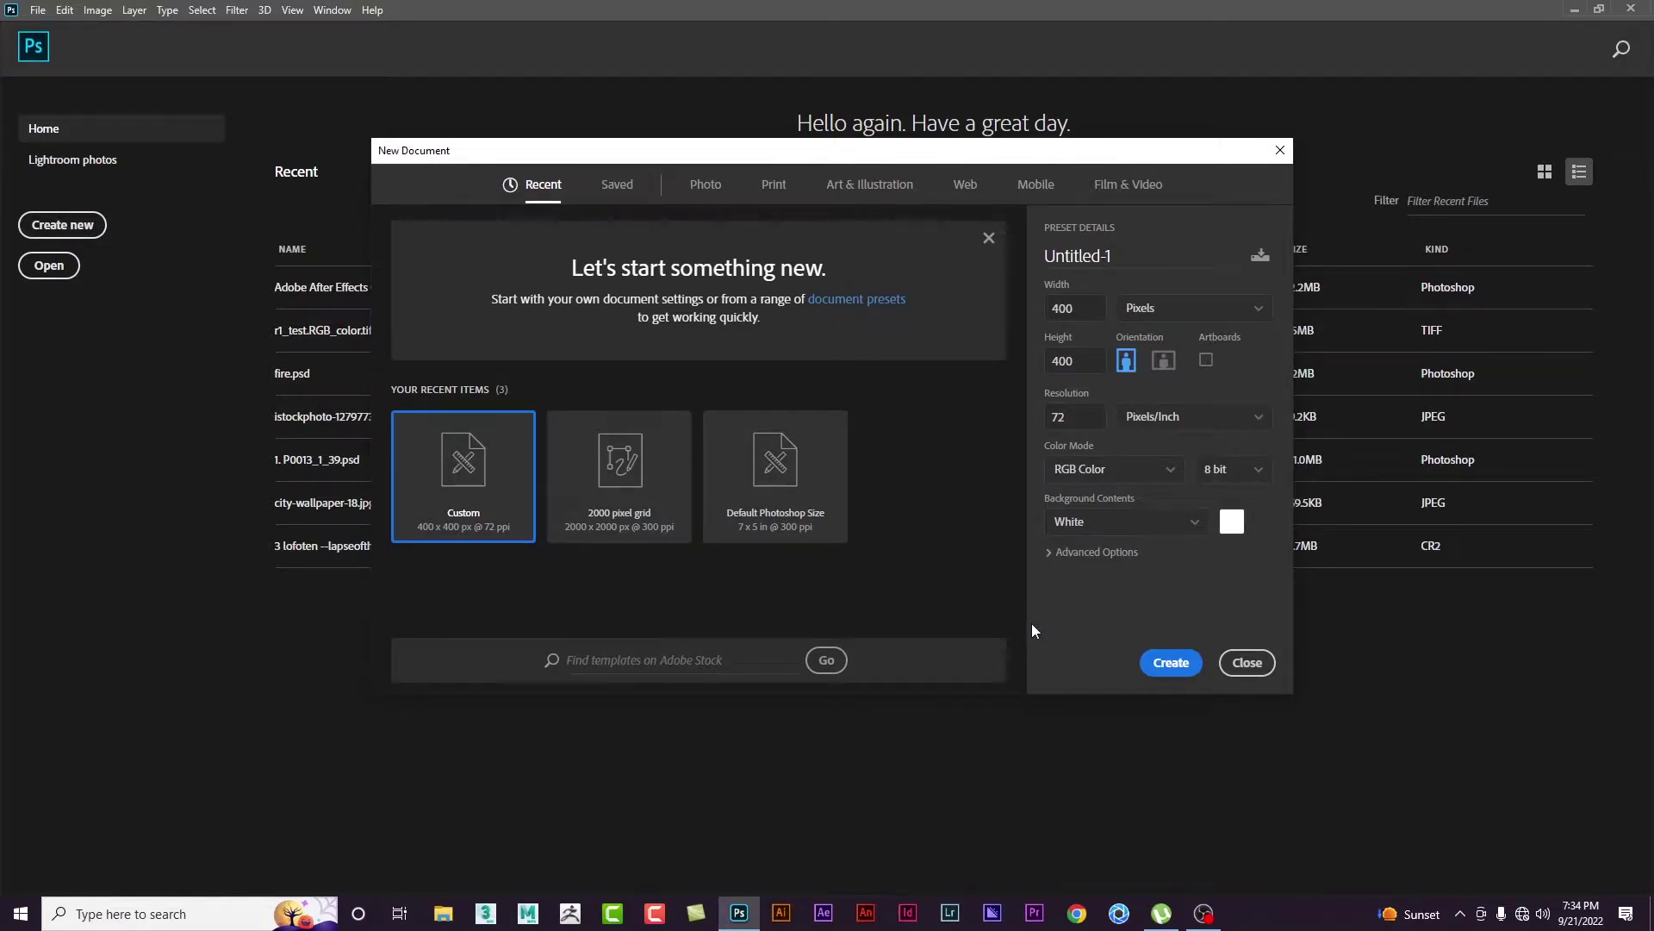
pyautogui.click(711, 187)
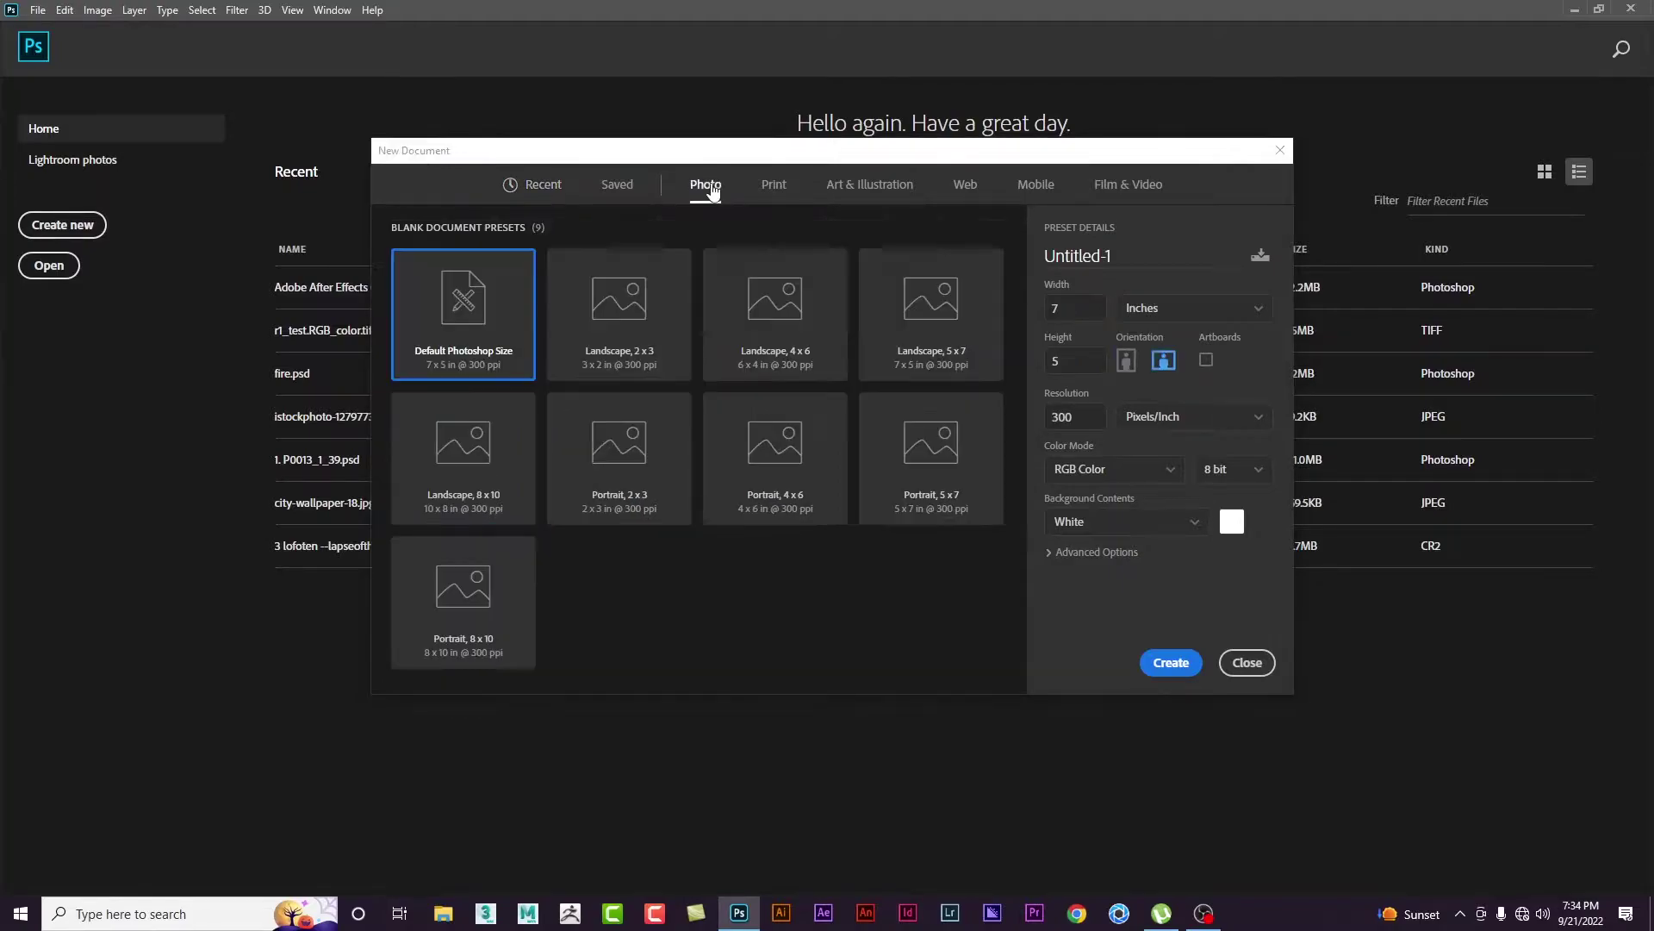
pyautogui.click(1092, 186)
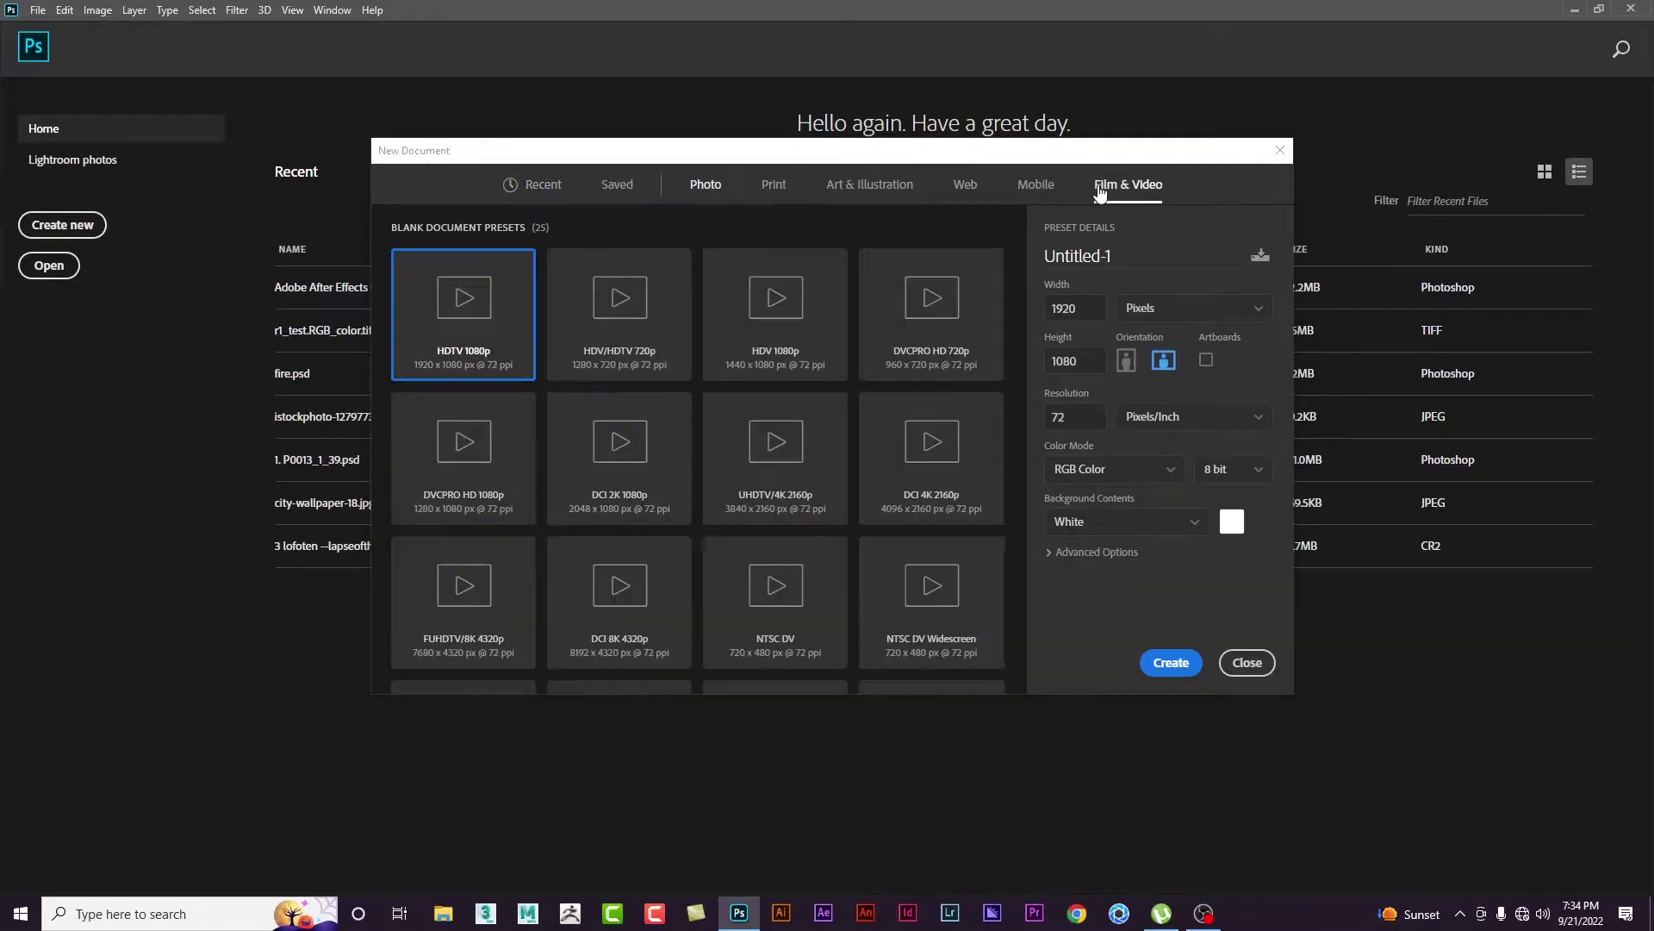
pyautogui.click(1033, 192)
pyautogui.click(871, 198)
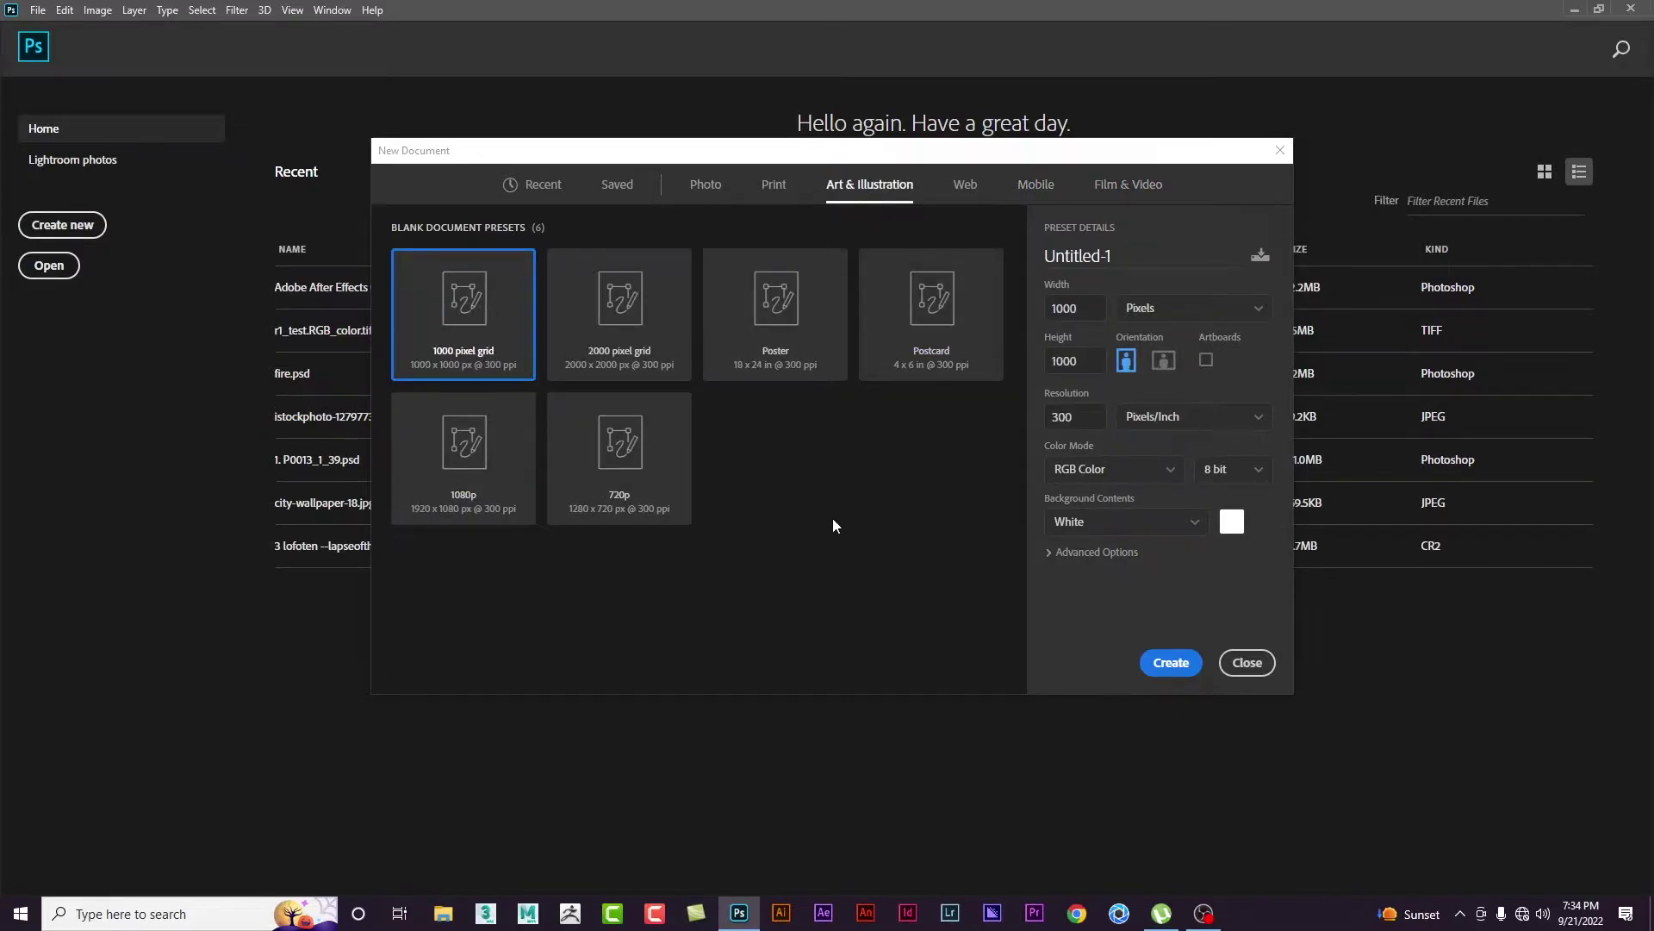
pyautogui.click(778, 190)
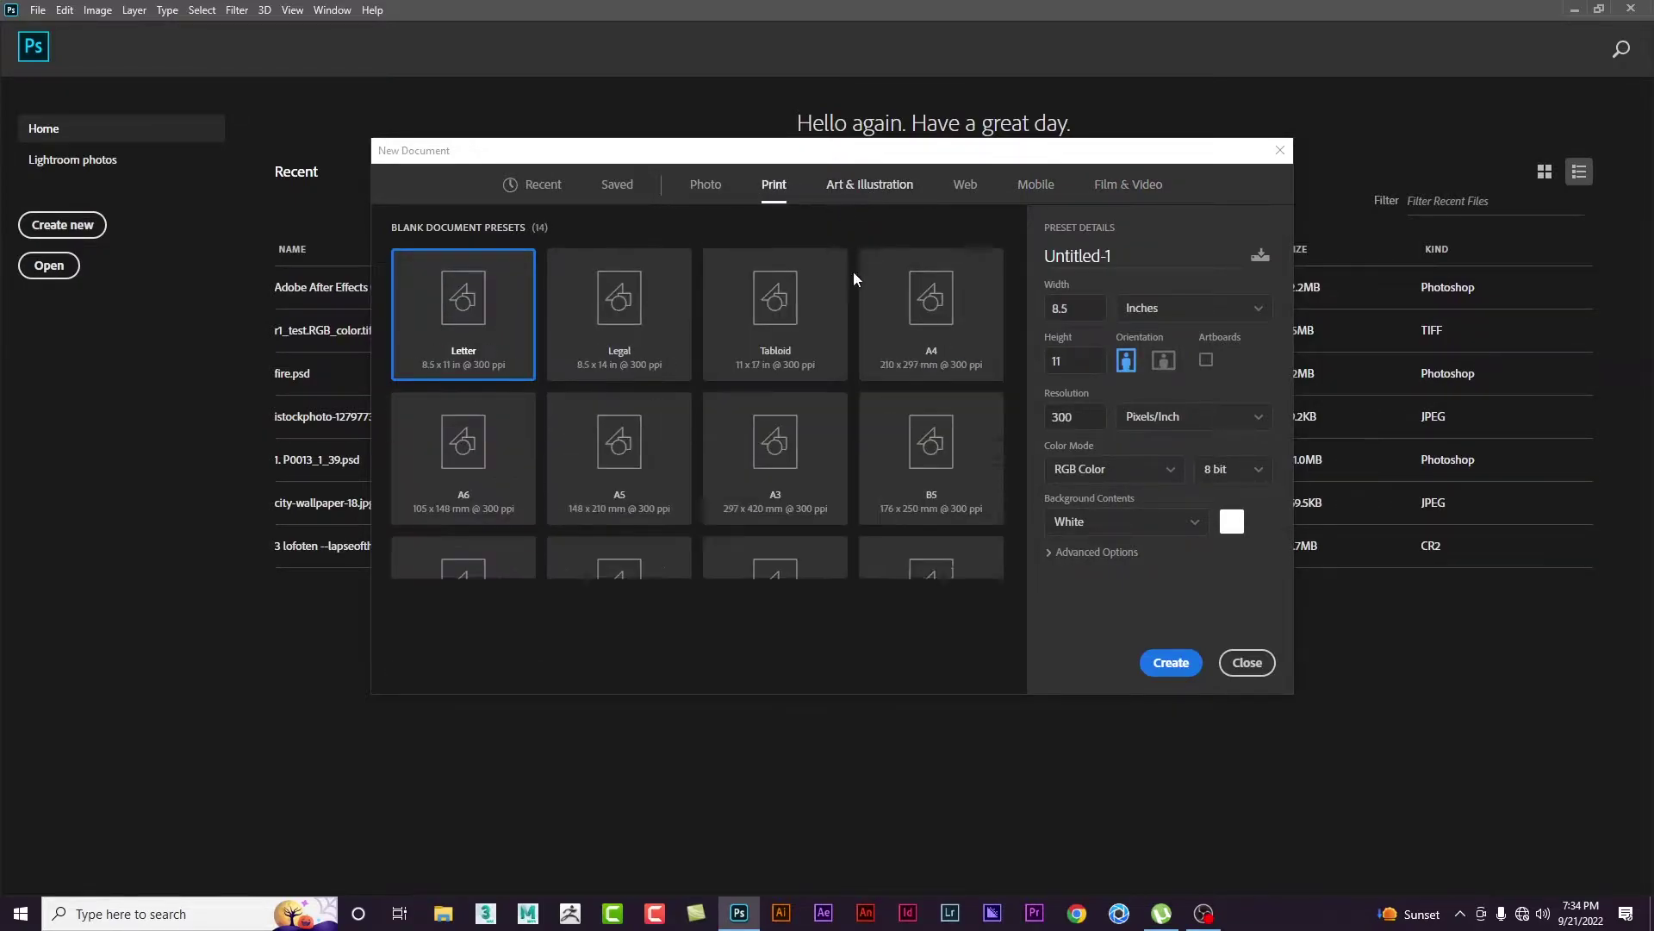
pyautogui.click(955, 322)
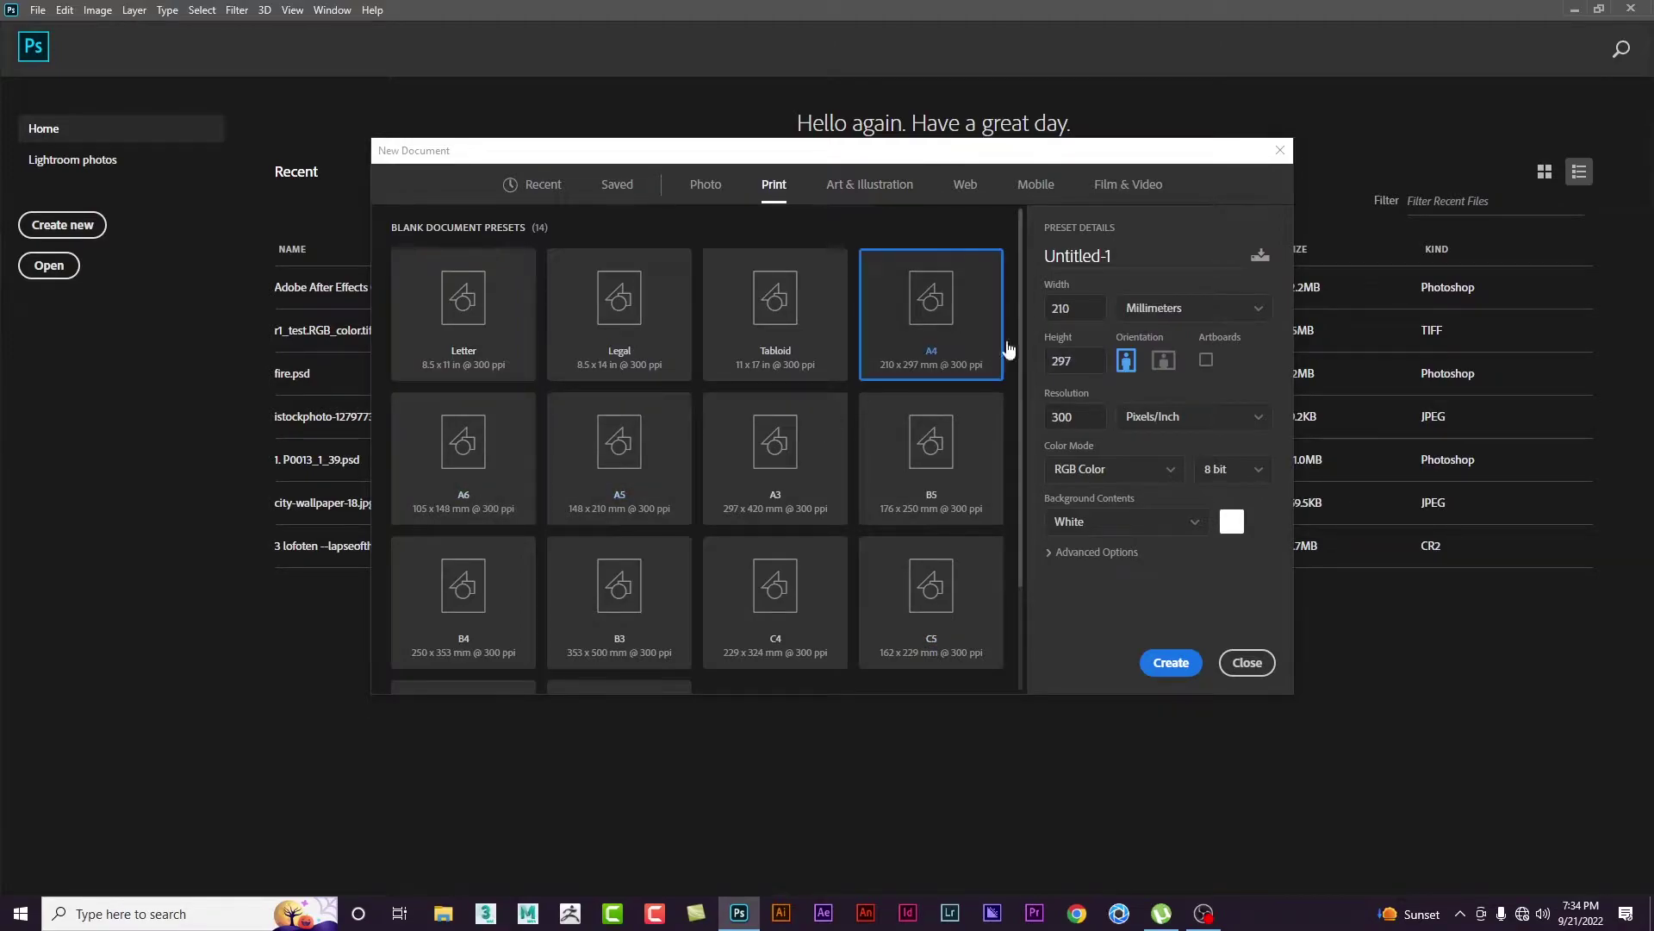
pyautogui.click(1171, 663)
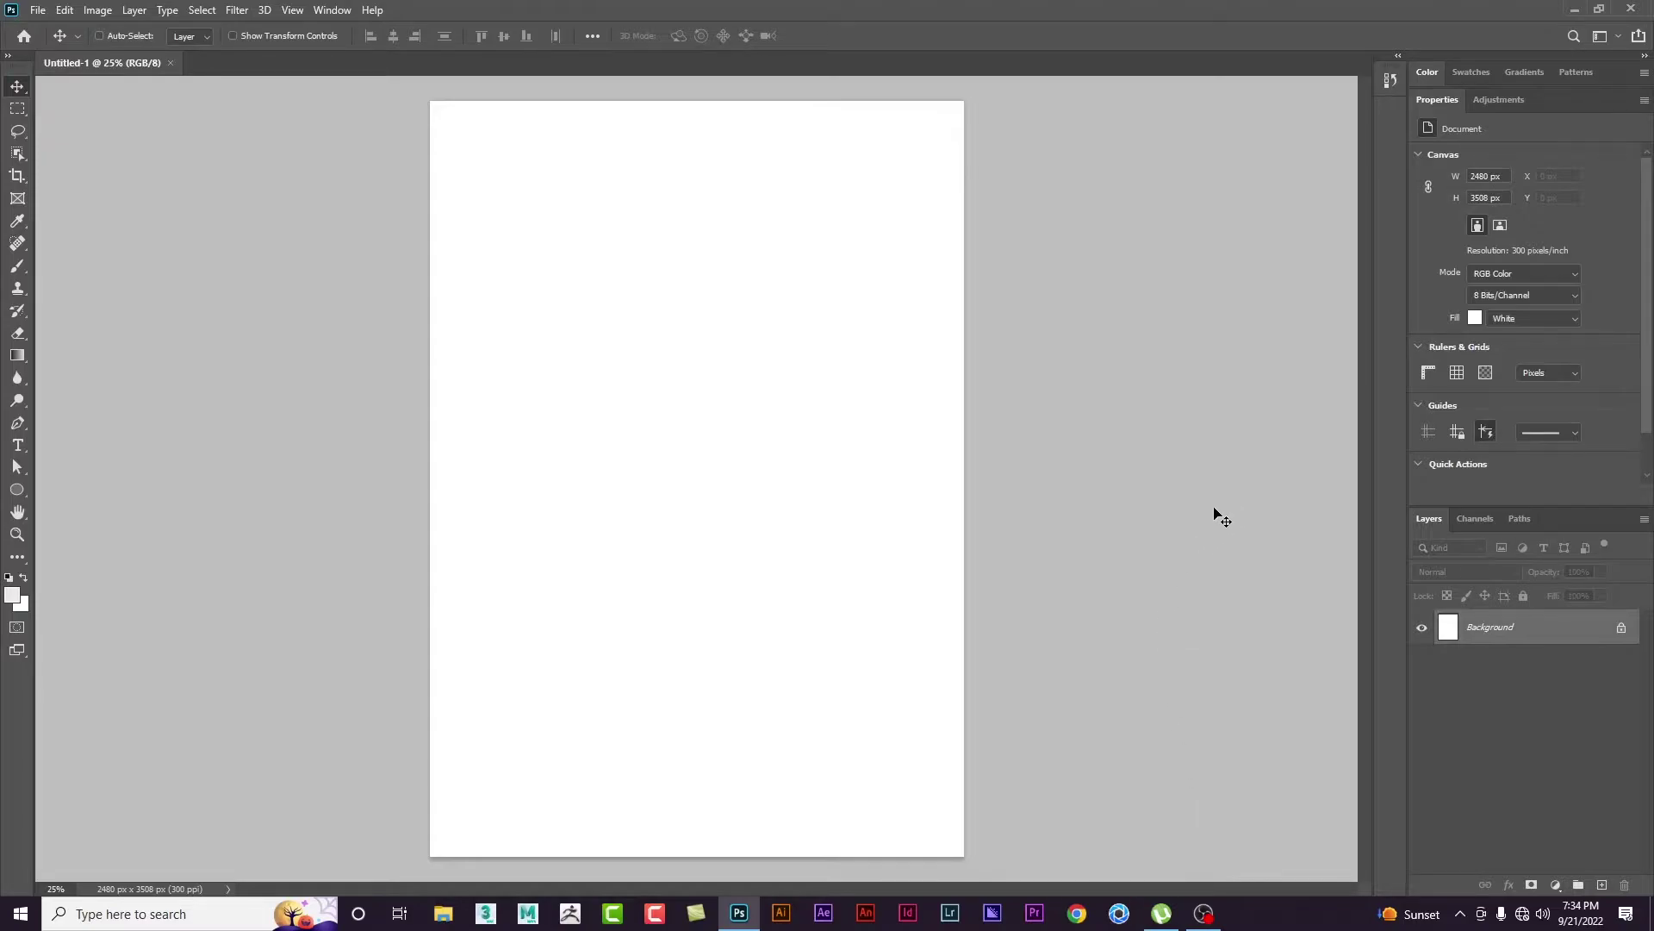
pyautogui.scroll(-2, 1206, 526)
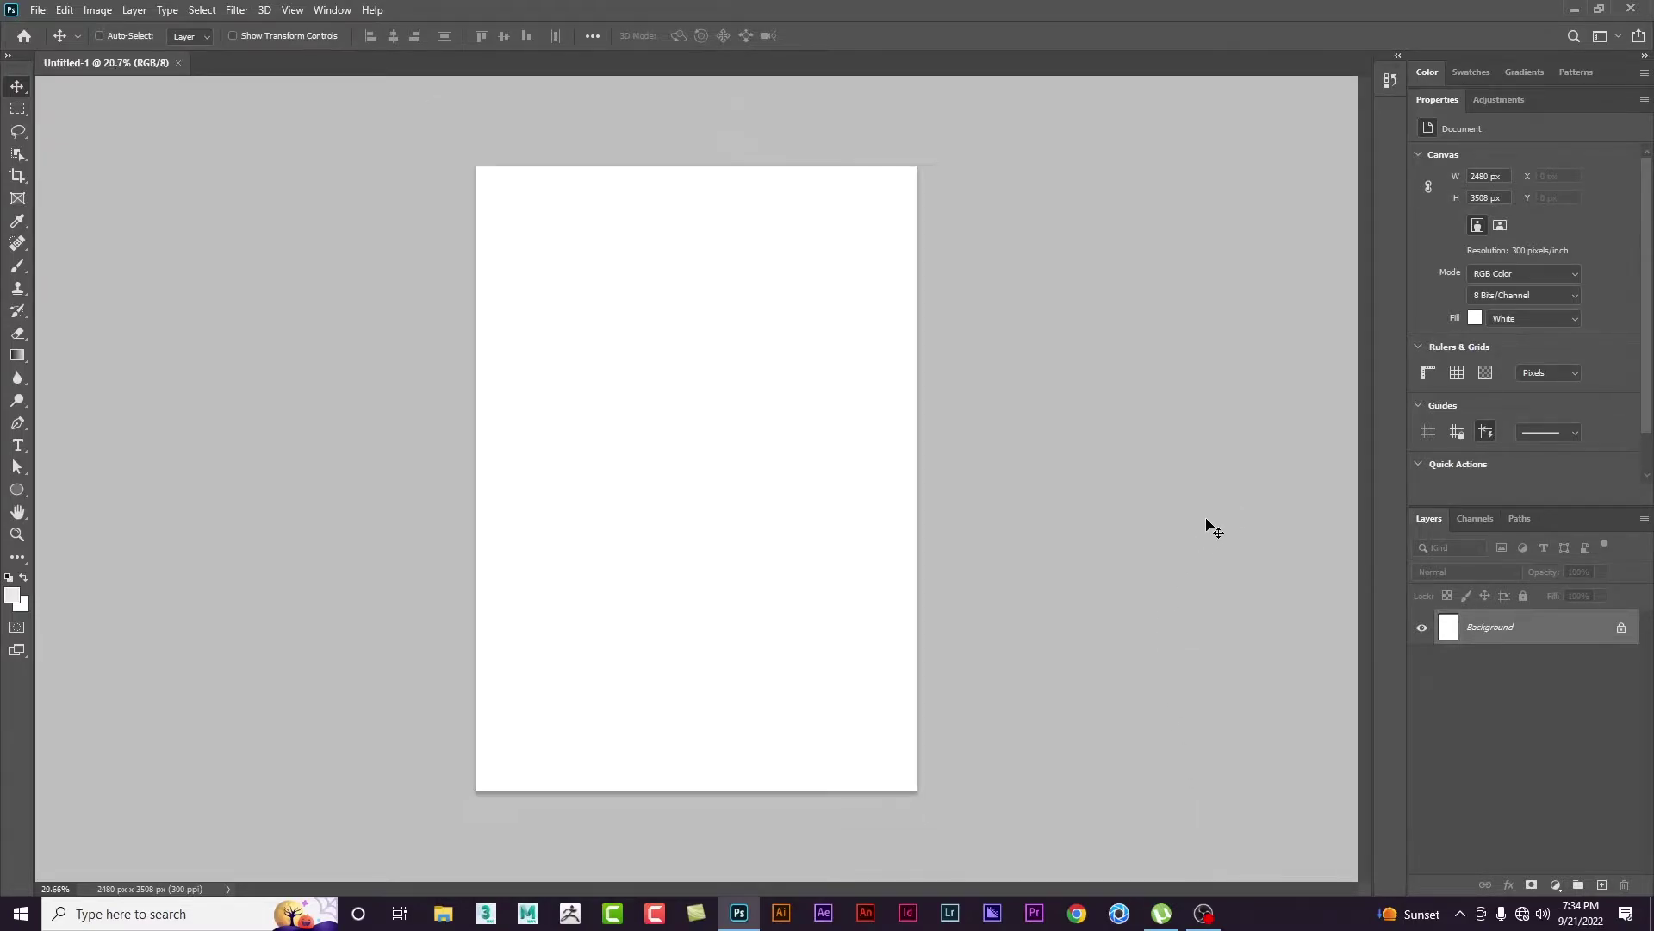
pyautogui.scroll(-2, 1206, 526)
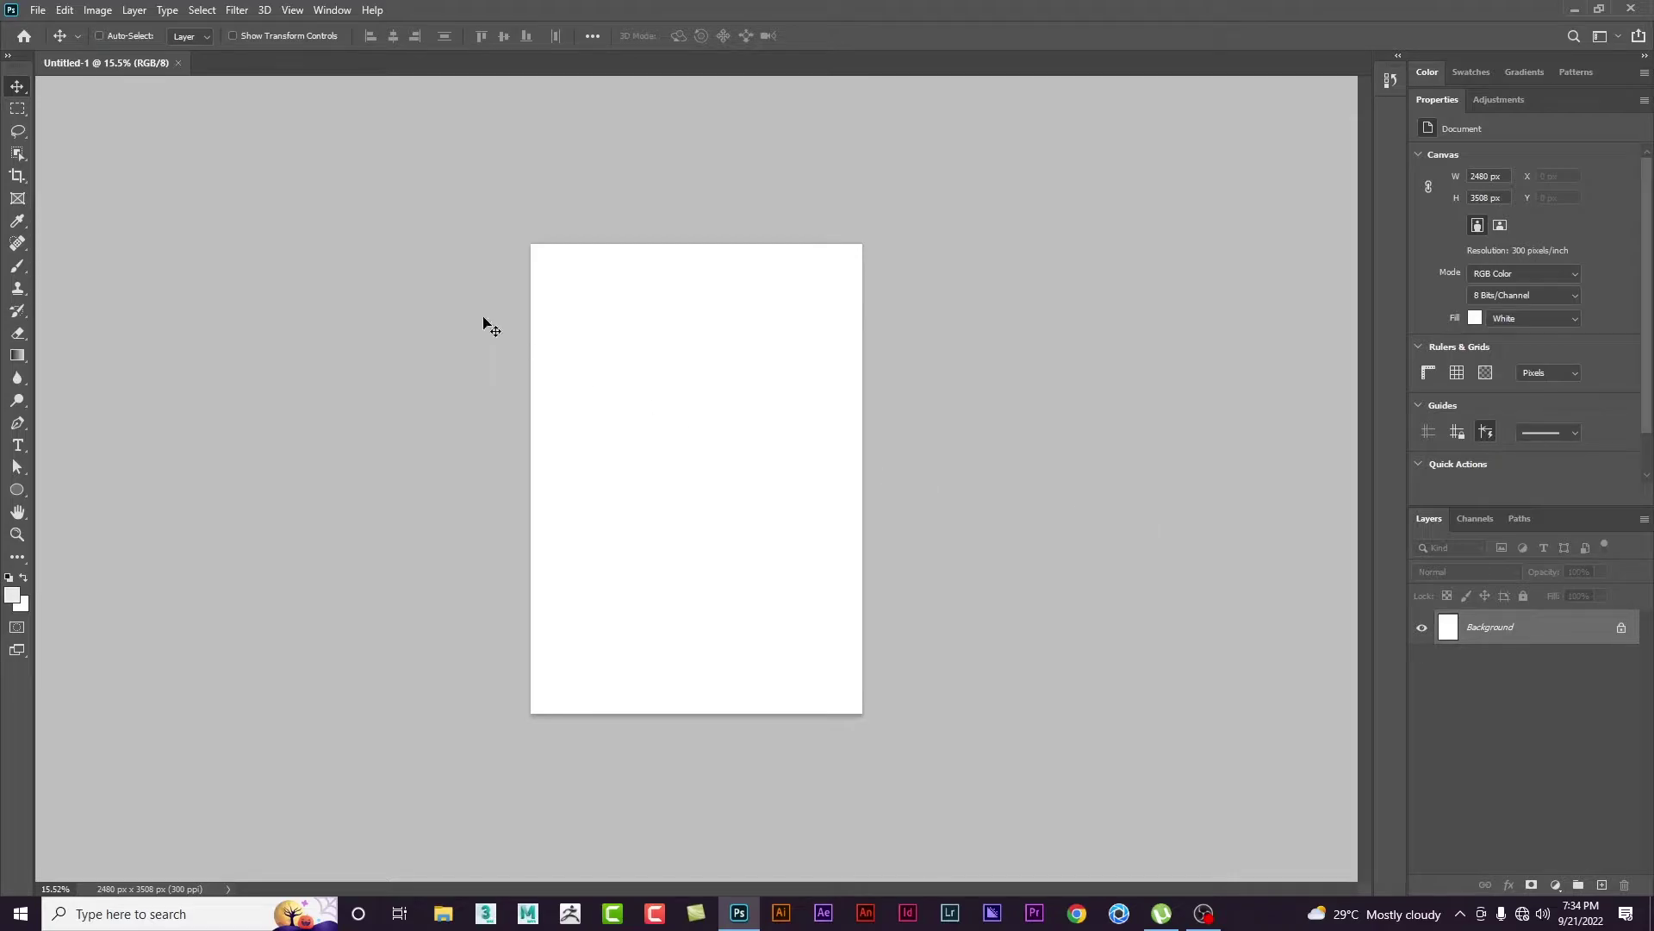
# Step: Draw a grey circle near the top of the page and make the pasteboard black
pyautogui.click(17, 490)
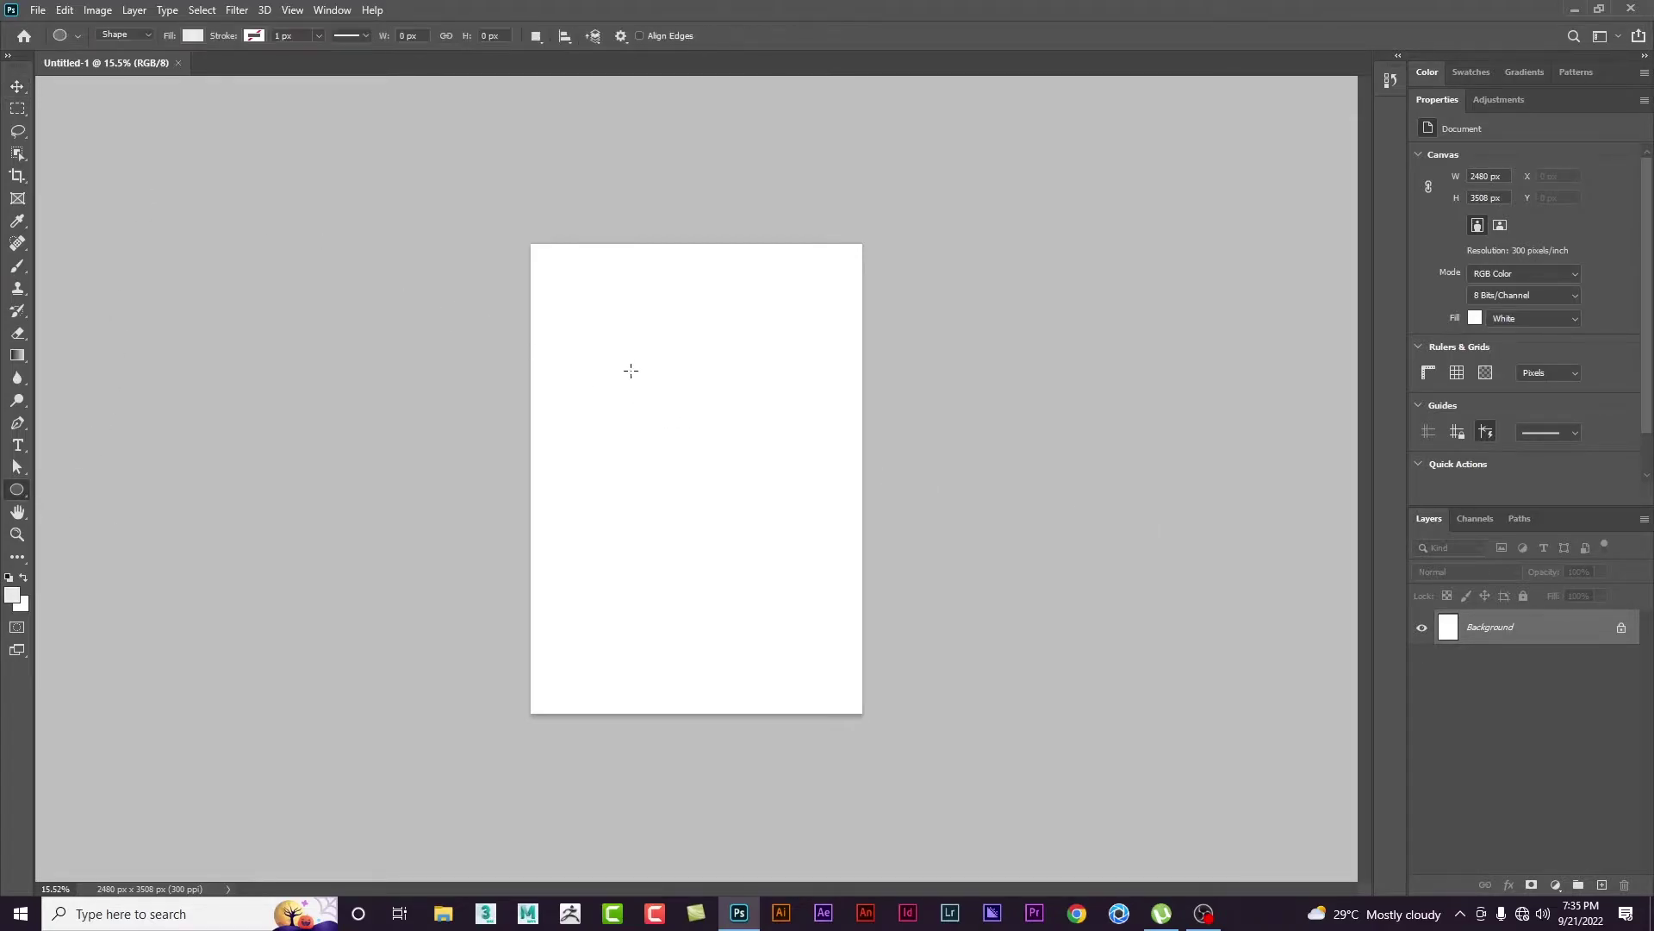
pyautogui.moveTo(643, 368); pyautogui.dragTo(774, 501)
pyautogui.press('v')
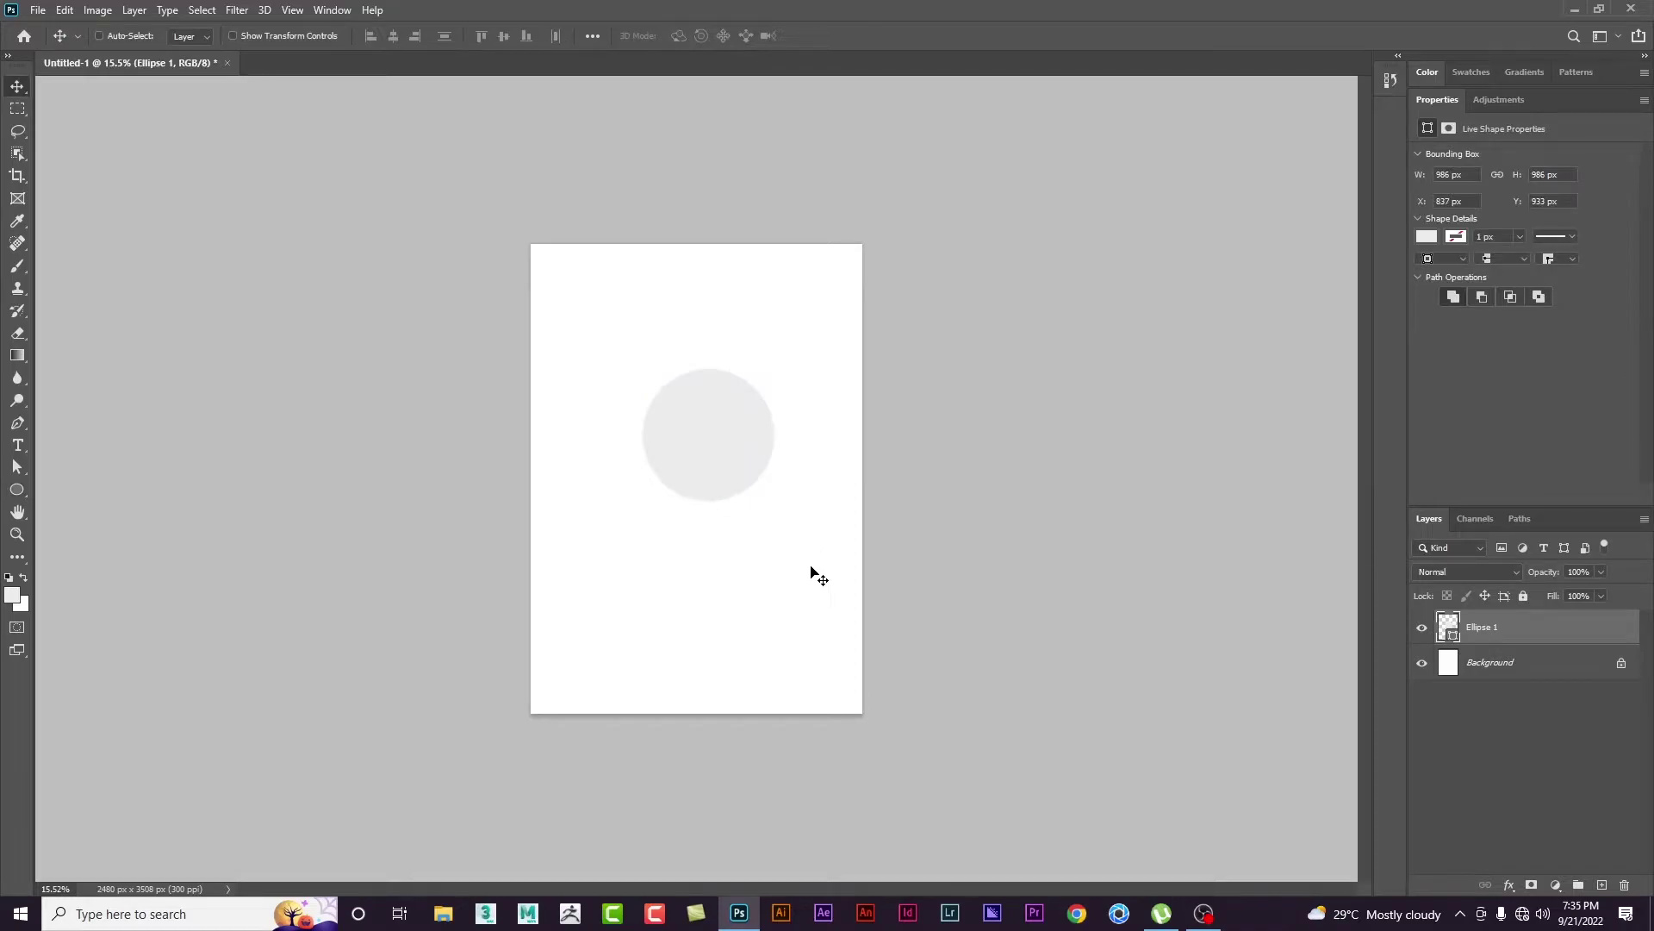
pyautogui.rightClick(1030, 465)
pyautogui.click(1085, 489)
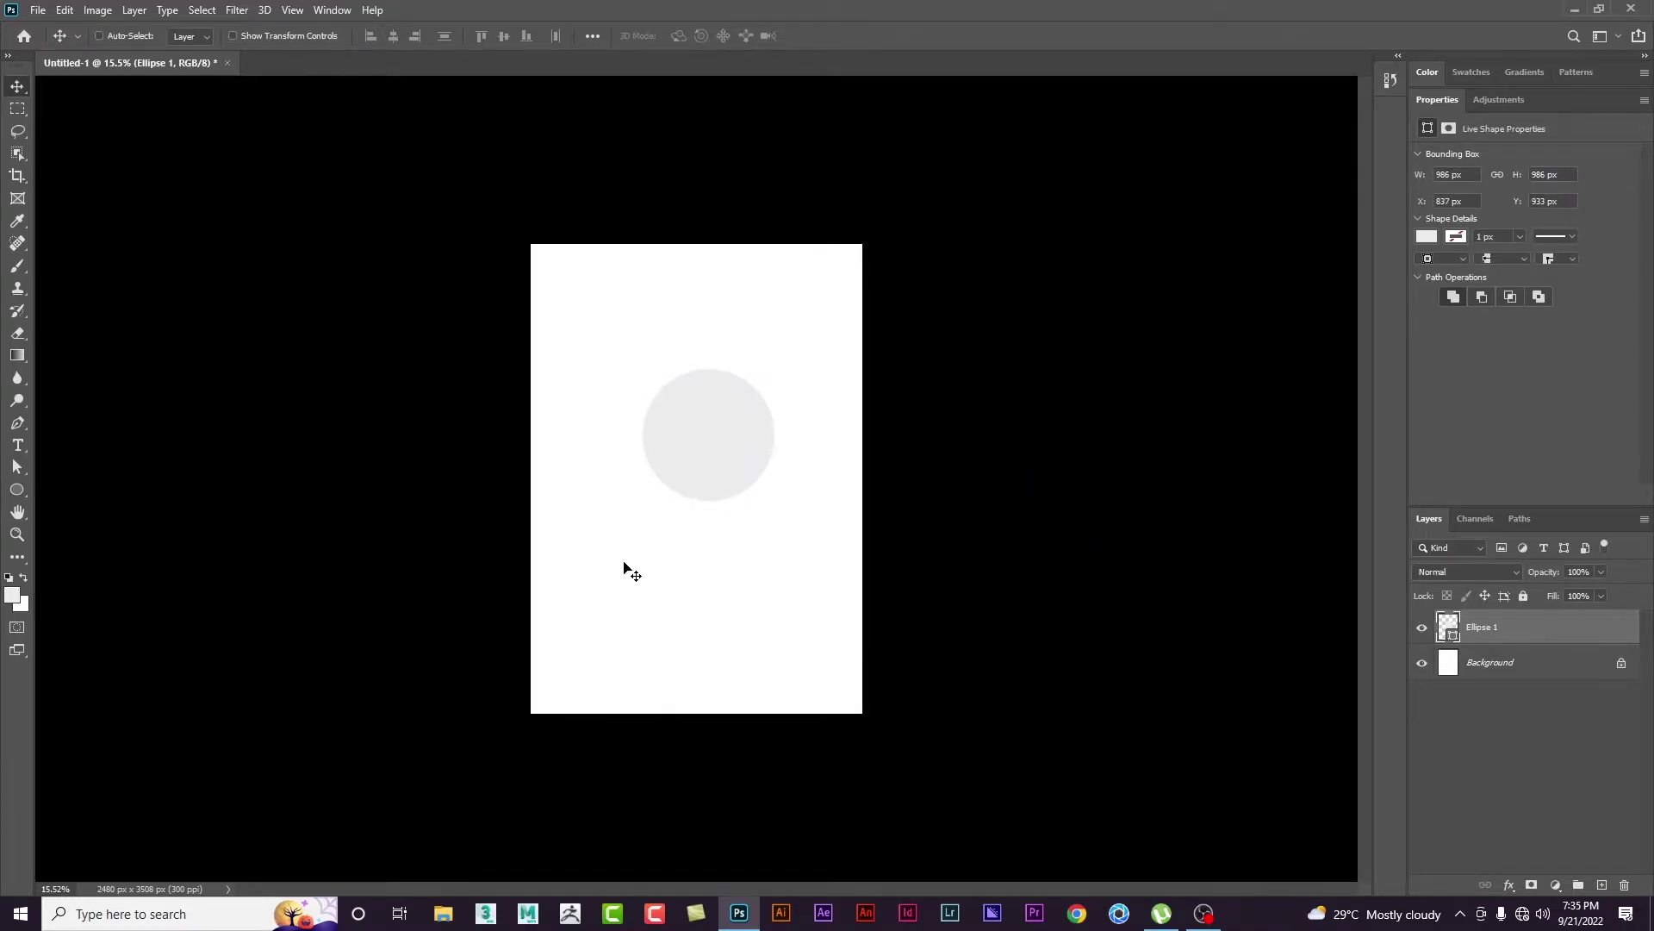
# Step: Move the circle to the right edge and back to the upper centre, then set the pasteboard dark grey
pyautogui.moveTo(609, 565); pyautogui.dragTo(763, 572)
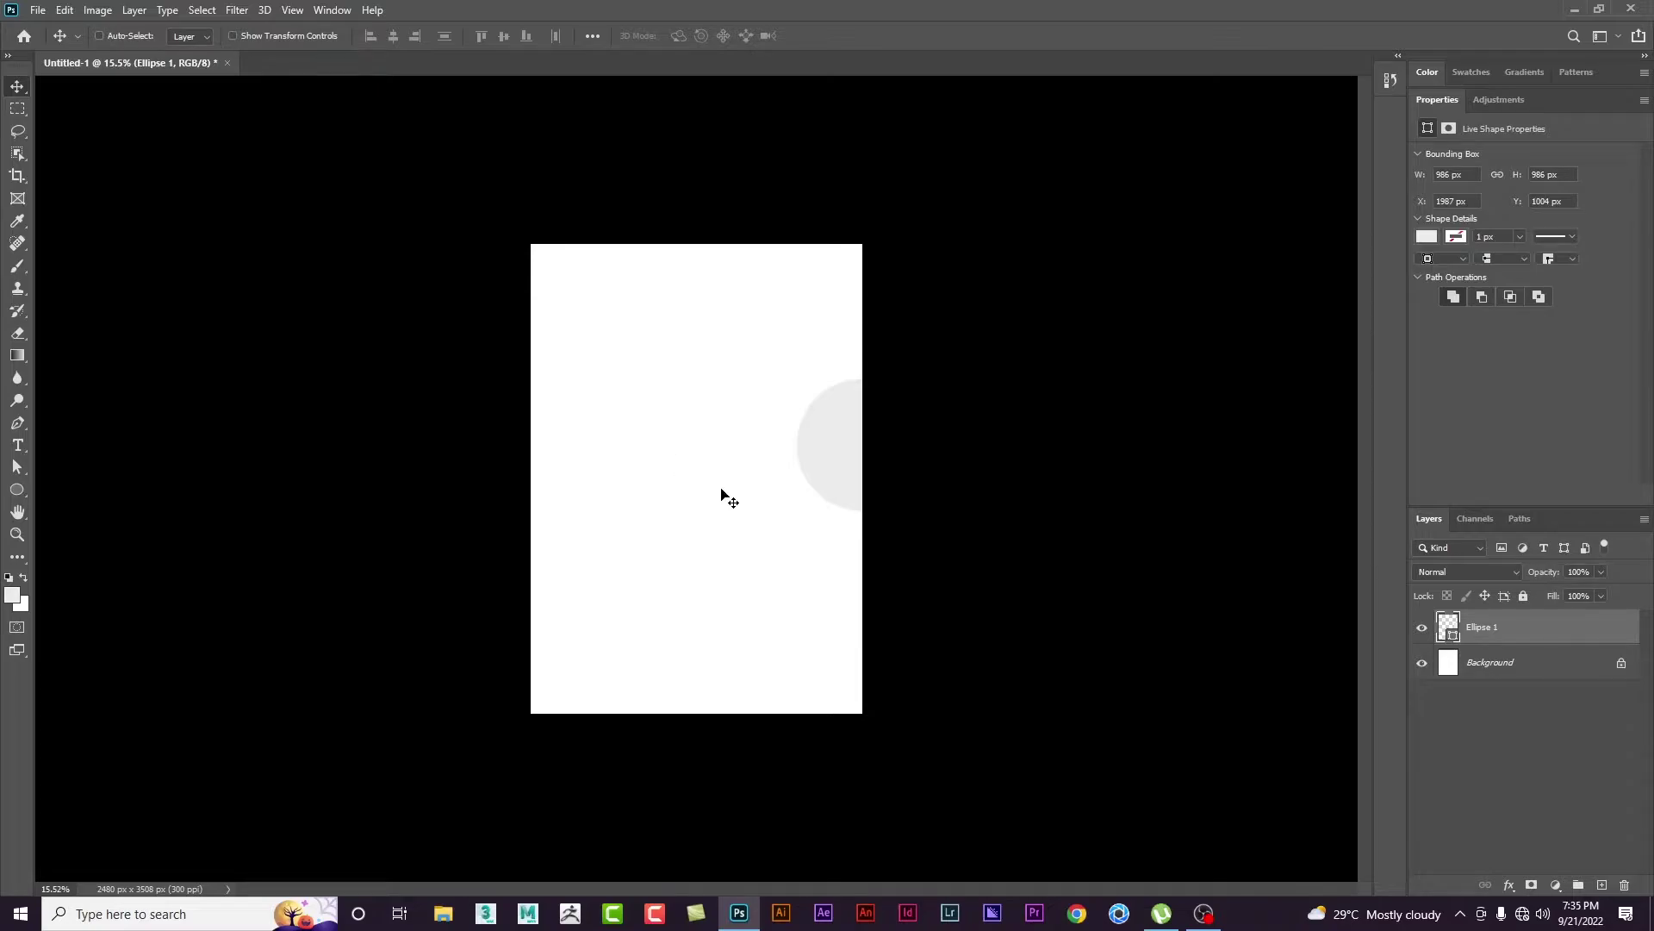
pyautogui.moveTo(724, 491); pyautogui.dragTo(601, 483)
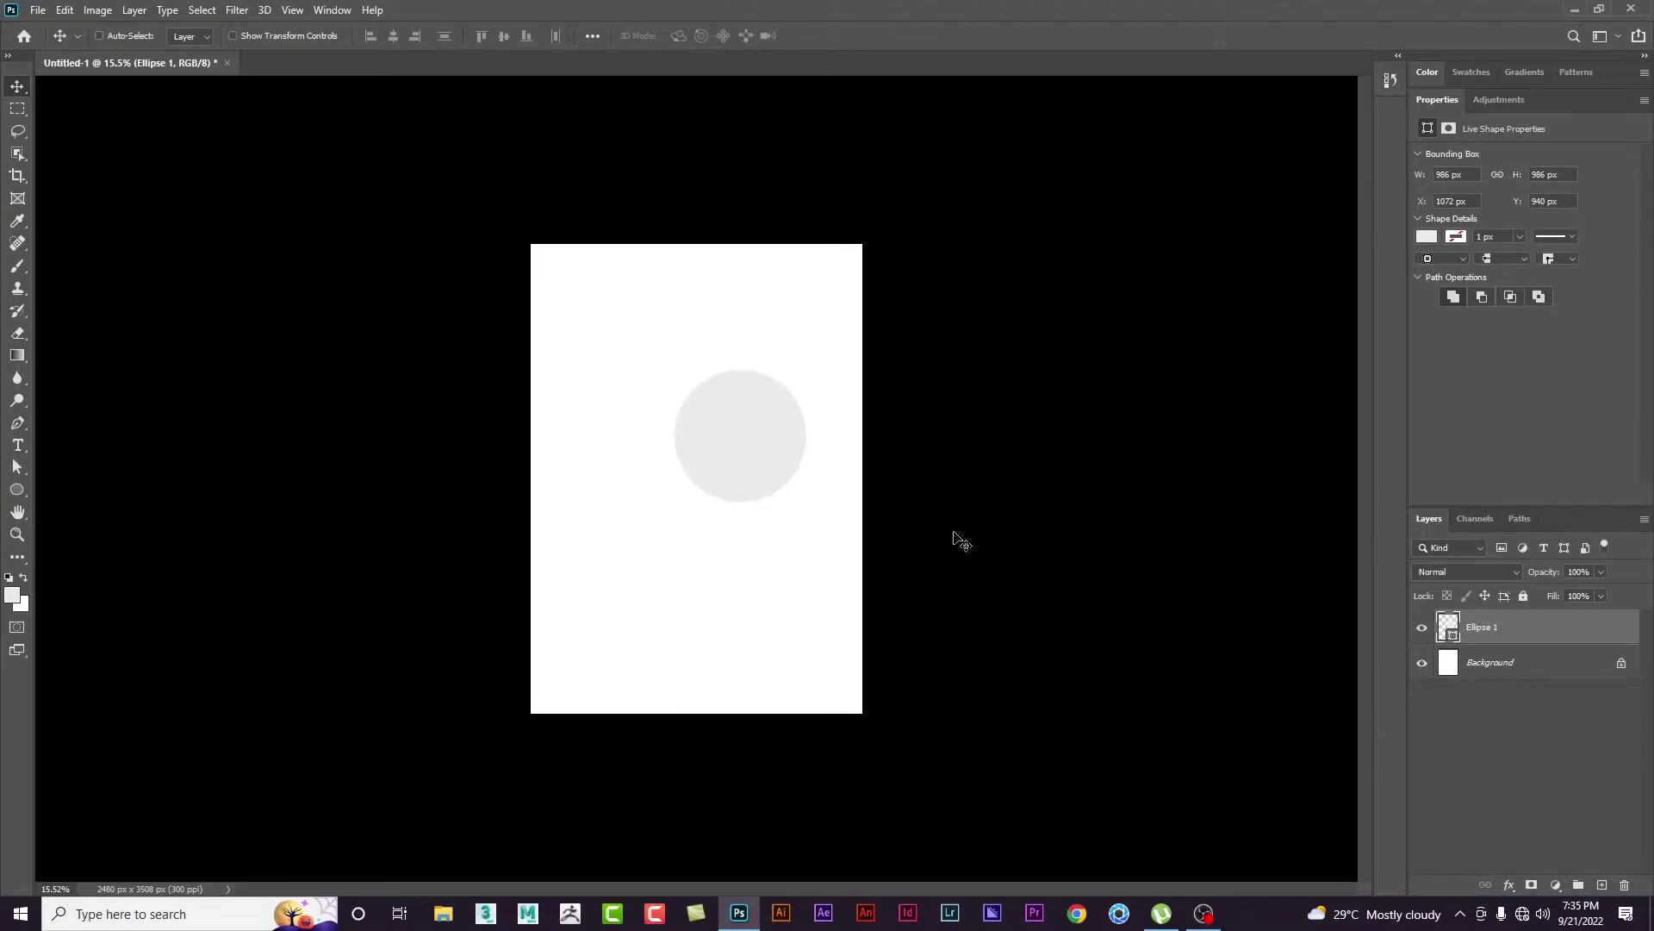
pyautogui.rightClick(962, 431)
pyautogui.click(991, 478)
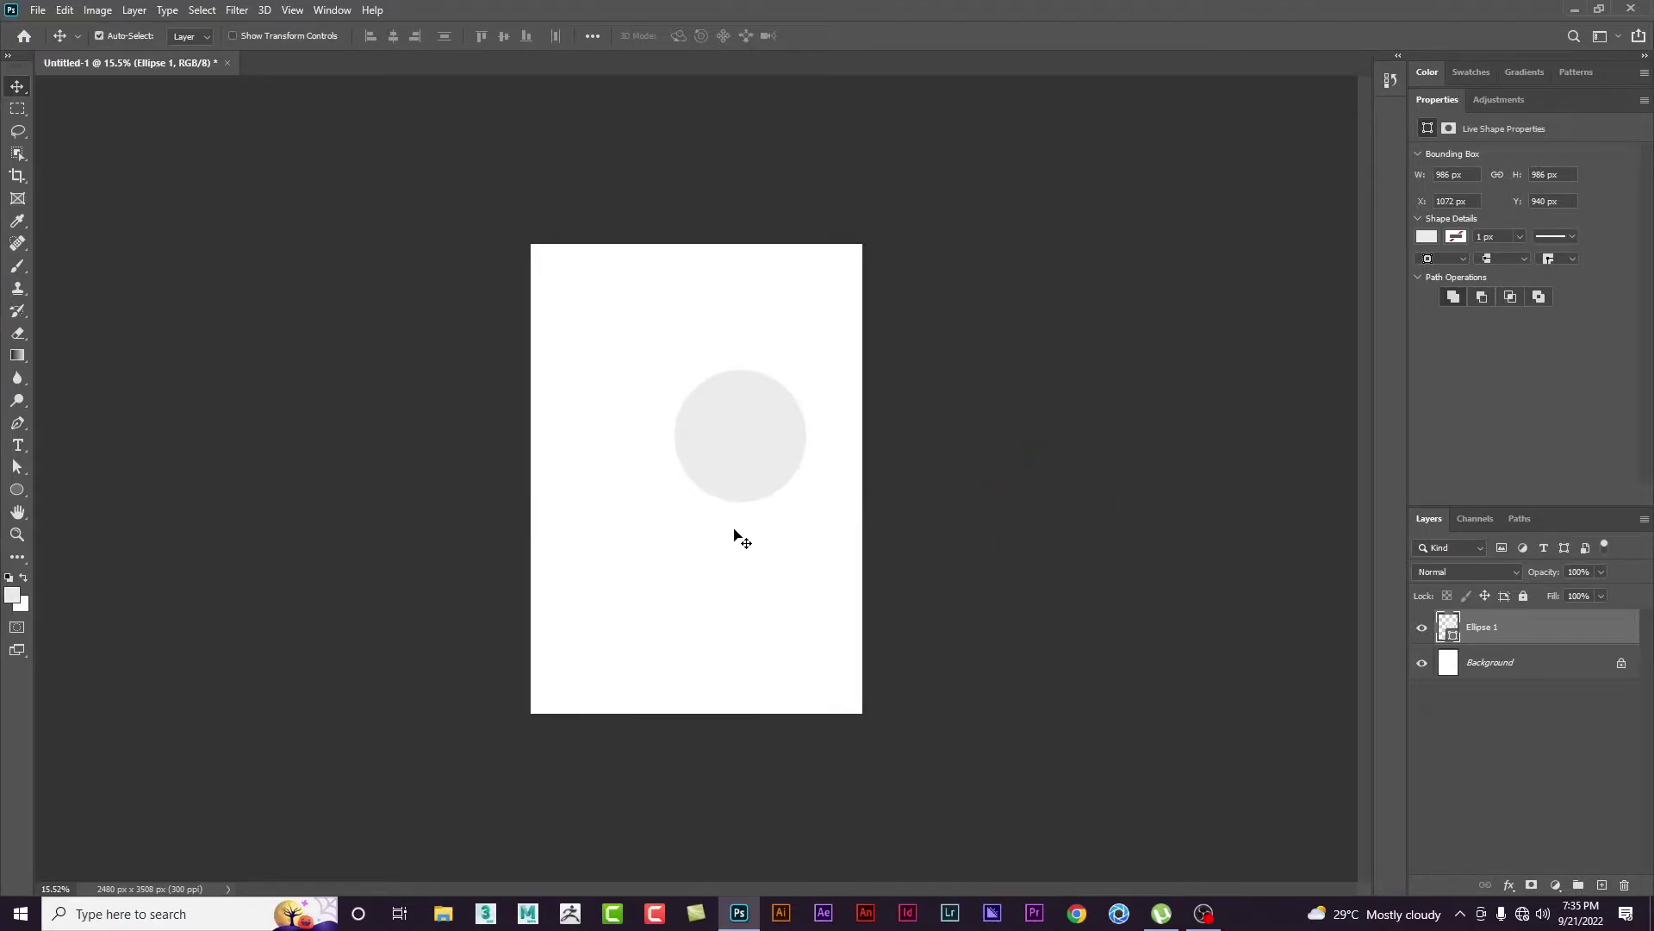
# Step: Close the circle document, discarding the changes
pyautogui.hotkey('ctrl', 'w')
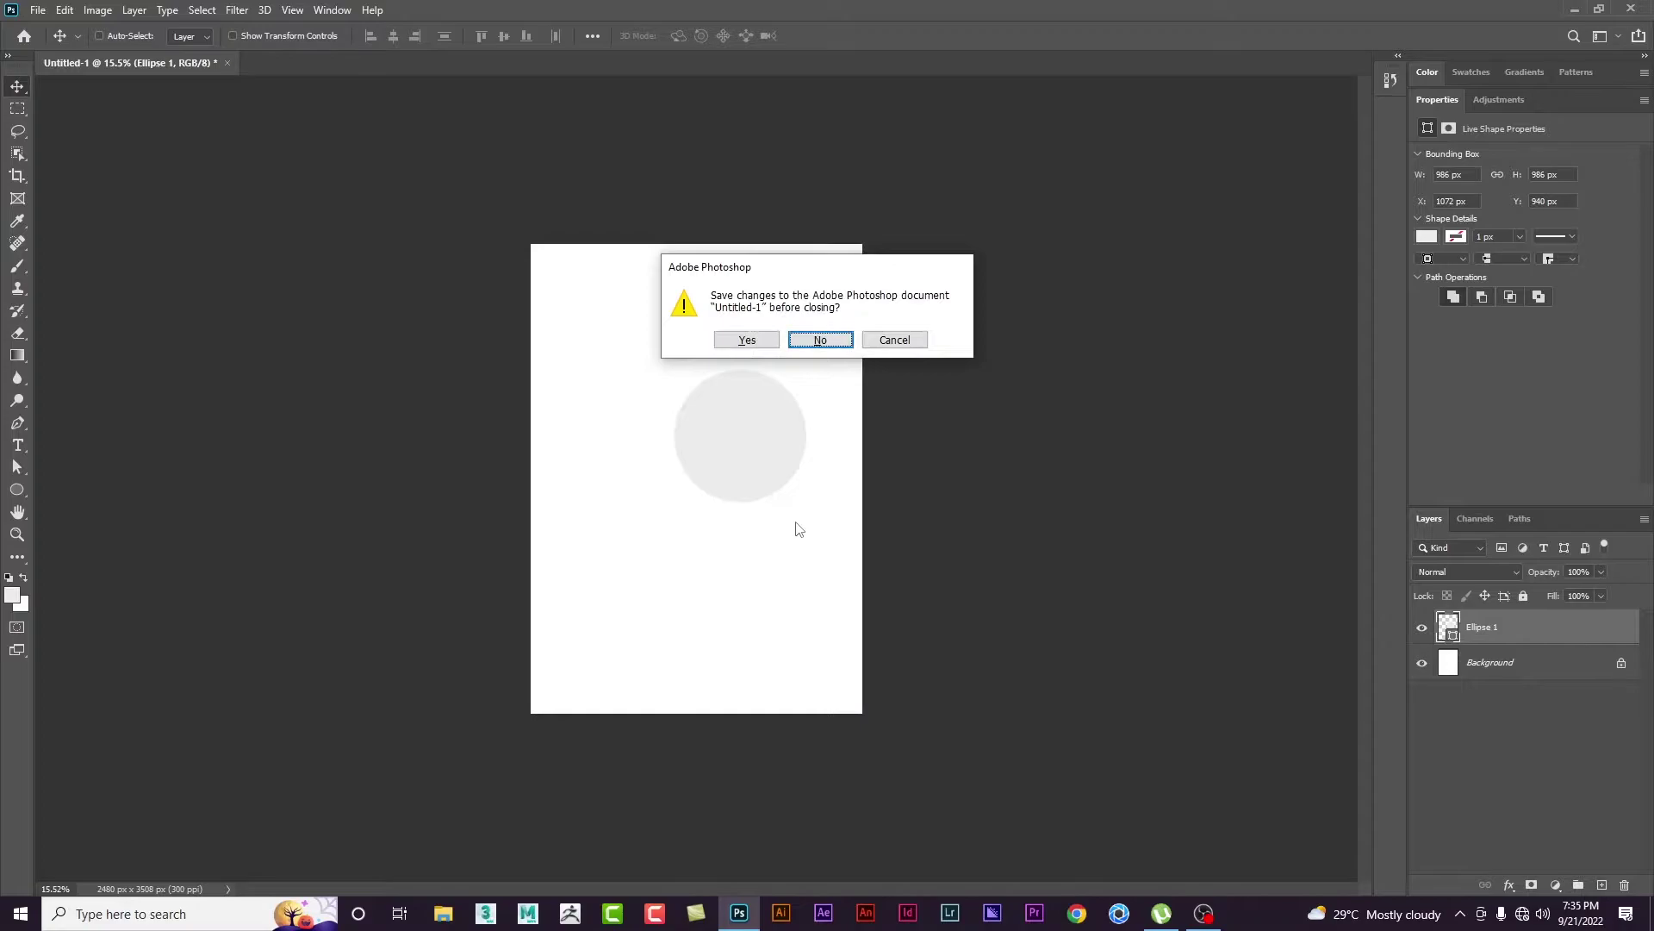
pyautogui.press('Return')
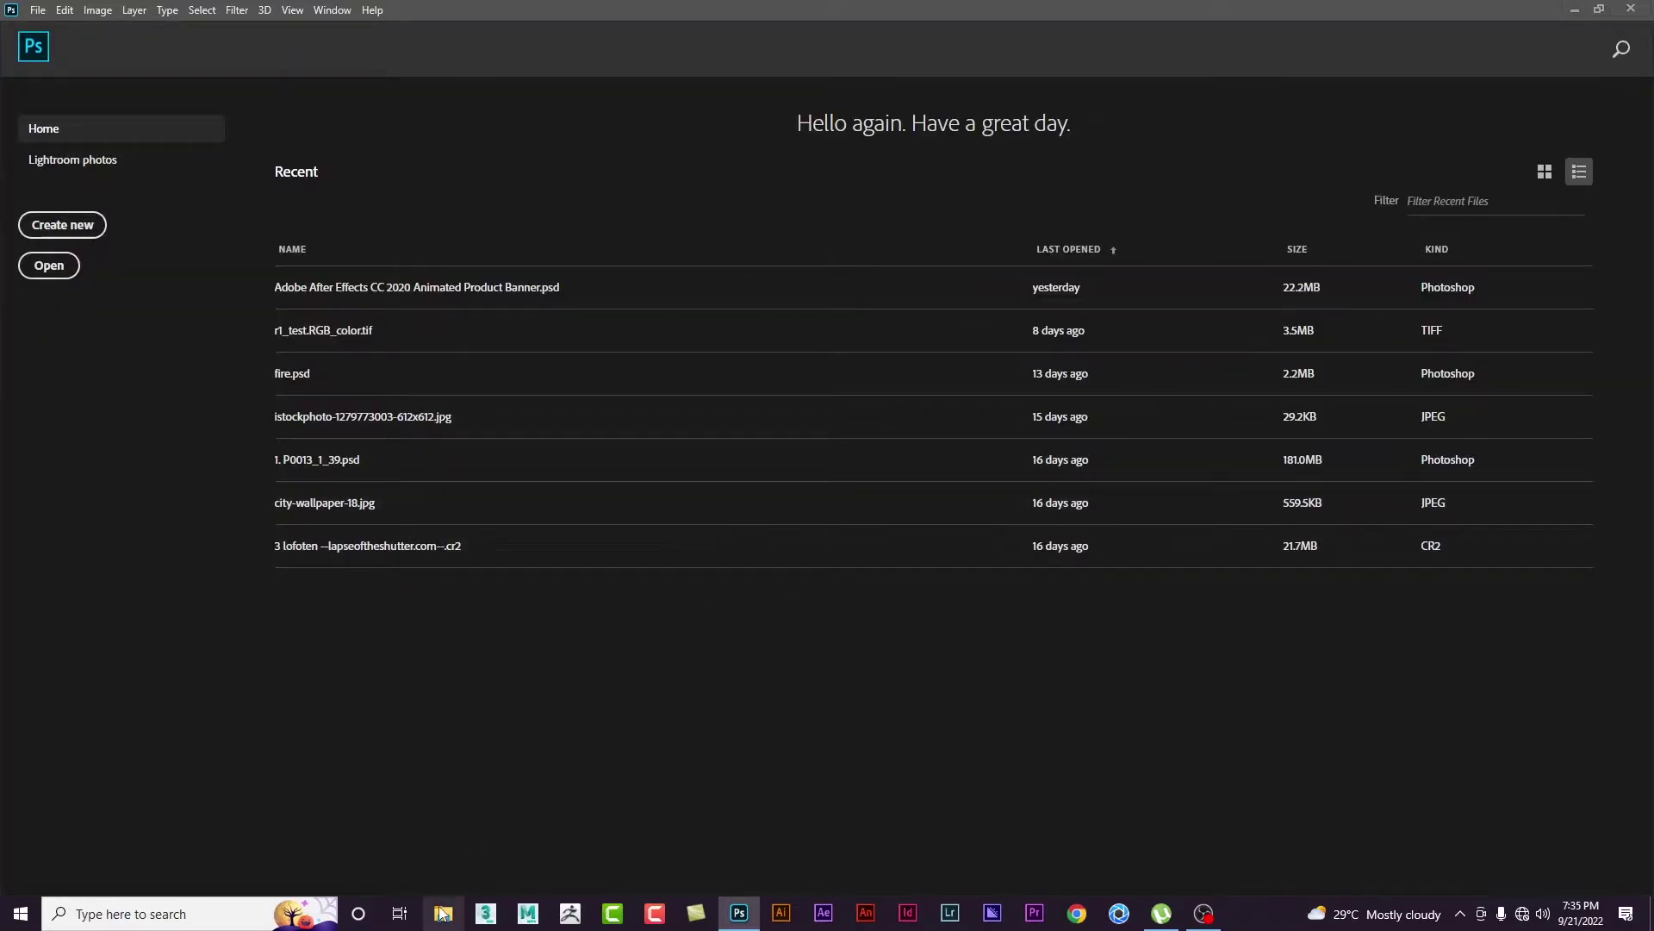
pyautogui.click(443, 913)
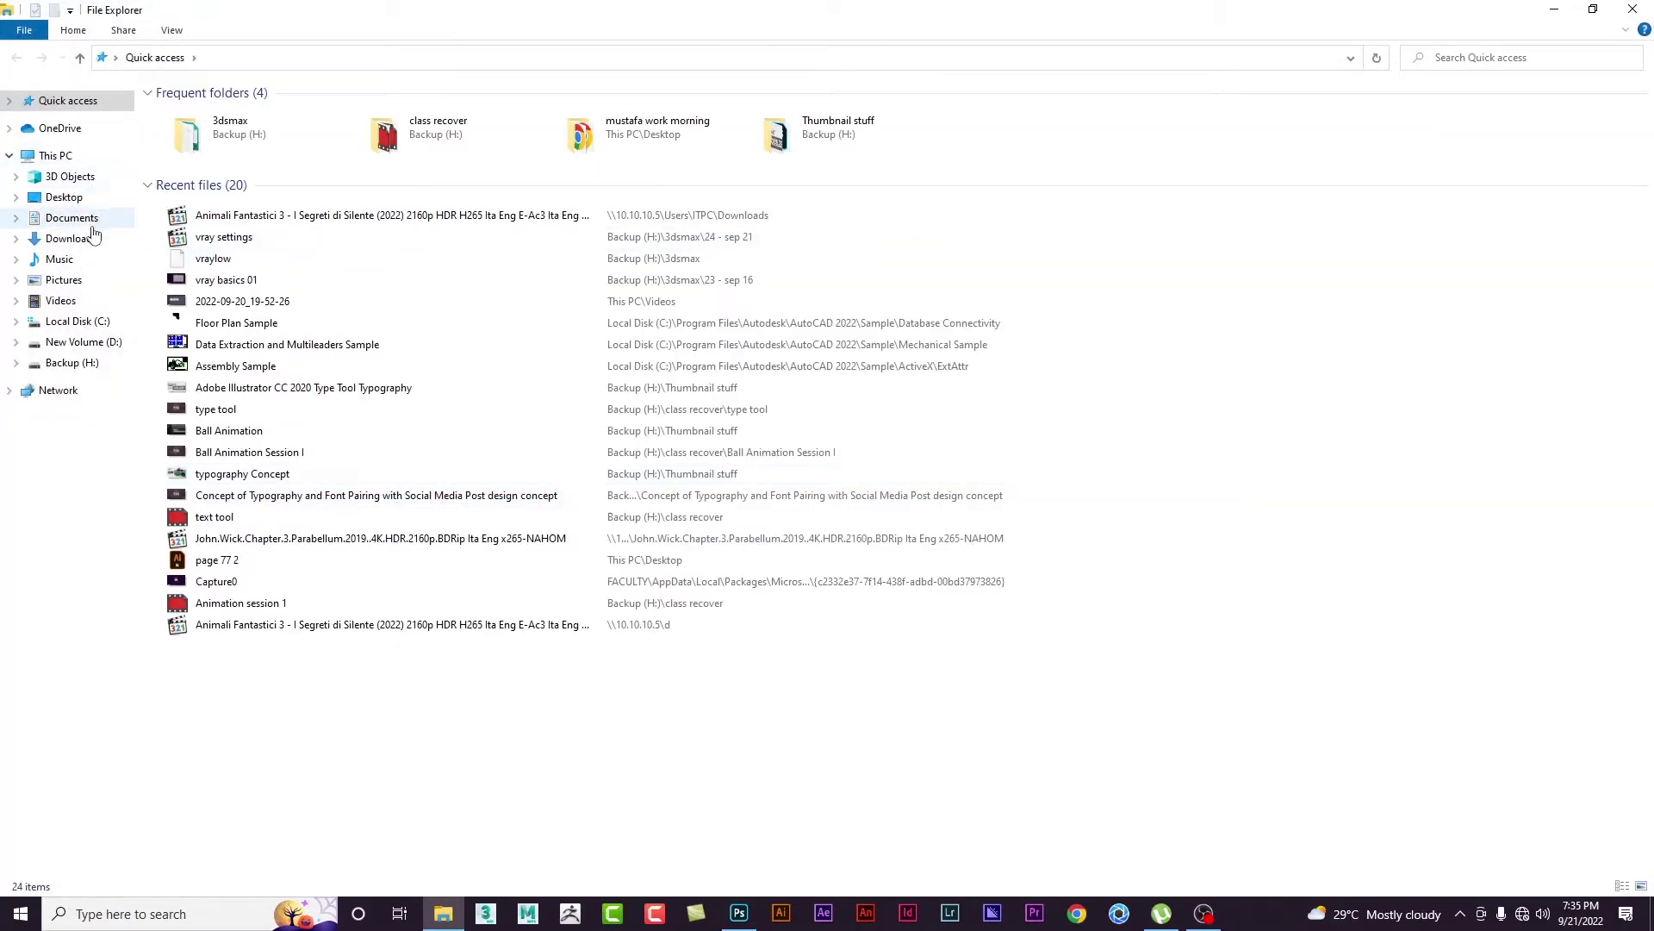
# Step: Drag the 3 lofoten photo from the Downloads folder onto the Photoshop window
pyautogui.click(85, 239)
pyautogui.scroll(-10, 784, 422)
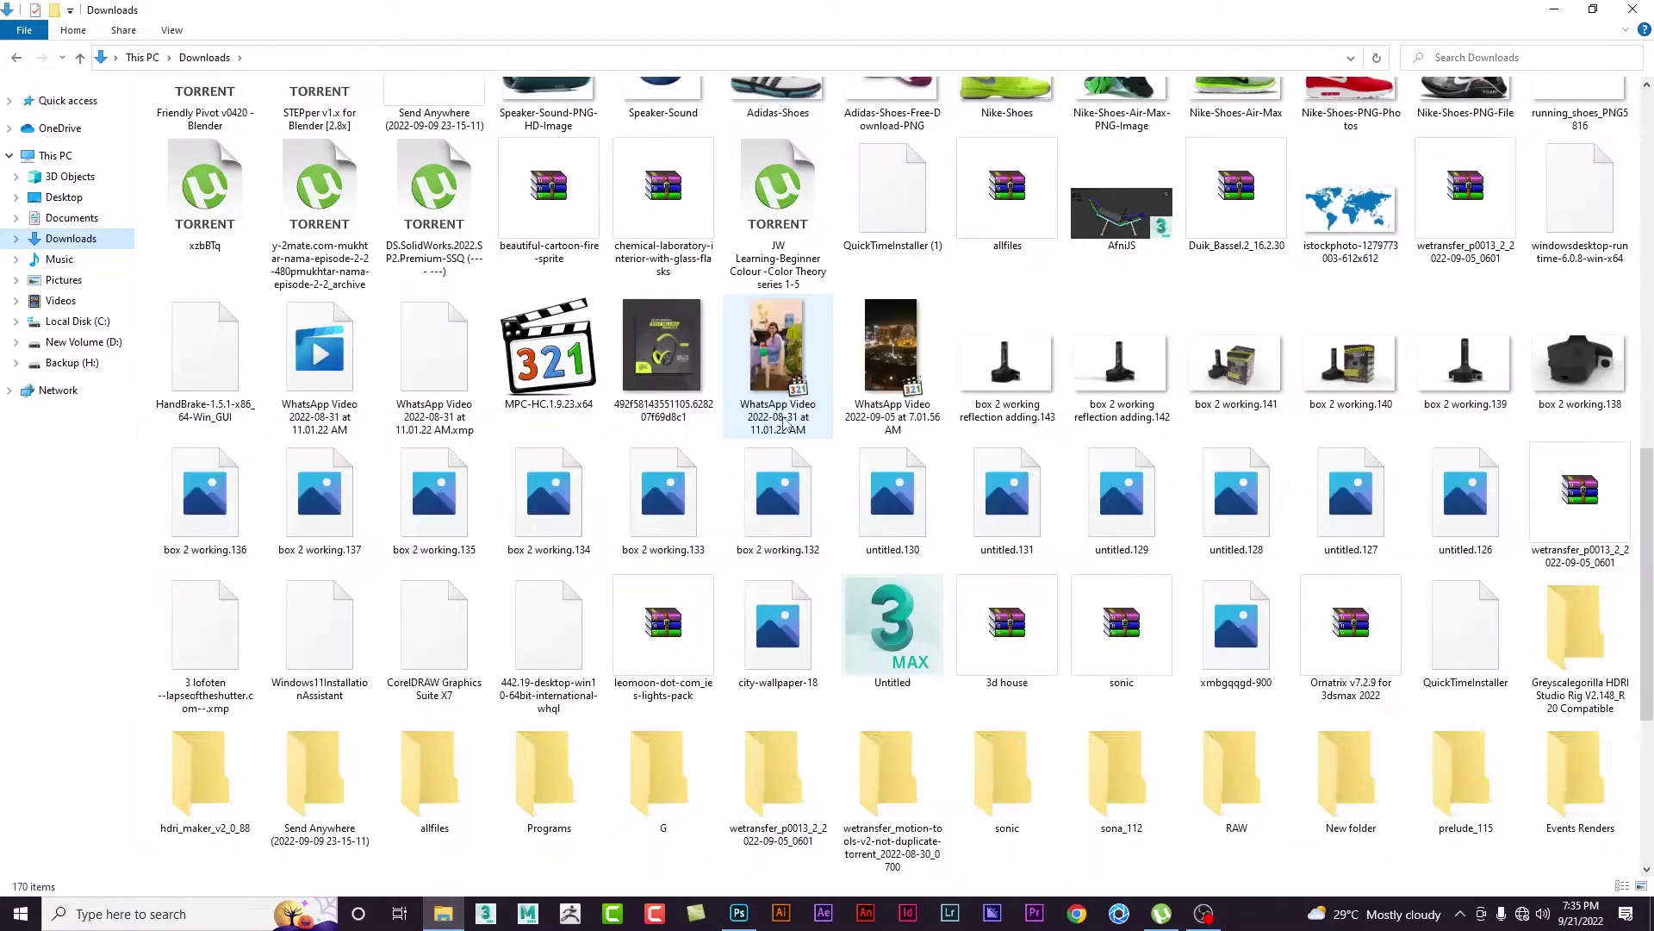
pyautogui.scroll(-3, 784, 422)
pyautogui.scroll(-4, 784, 423)
pyautogui.scroll(-3, 782, 416)
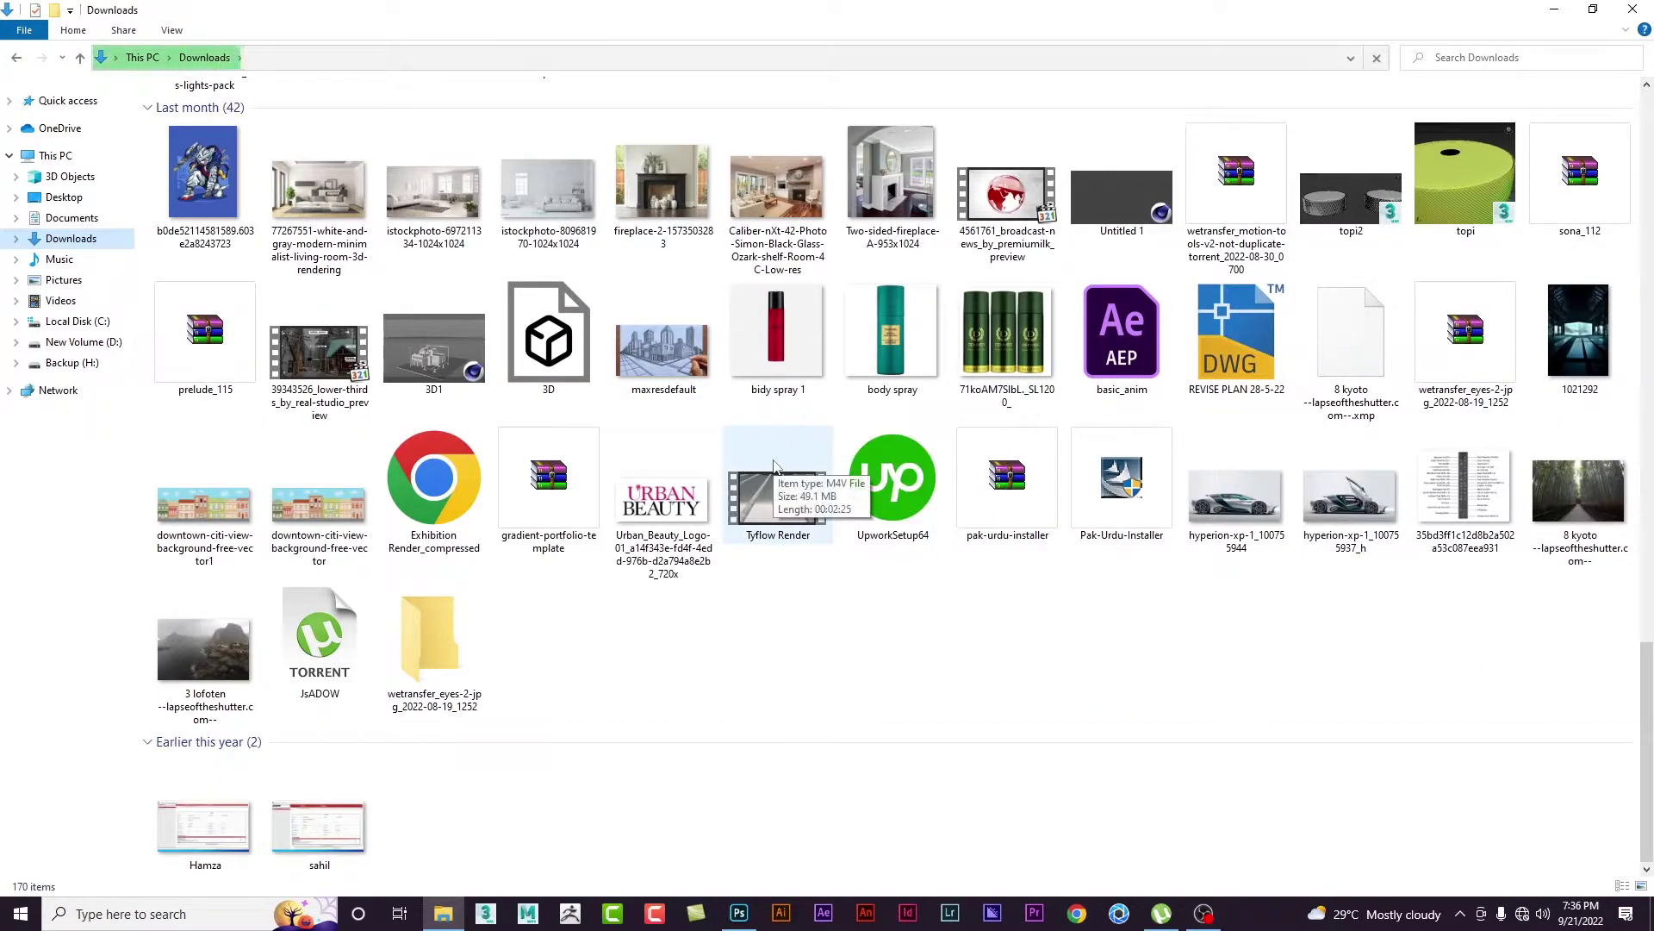
pyautogui.moveTo(203, 648); pyautogui.dragTo(746, 659)
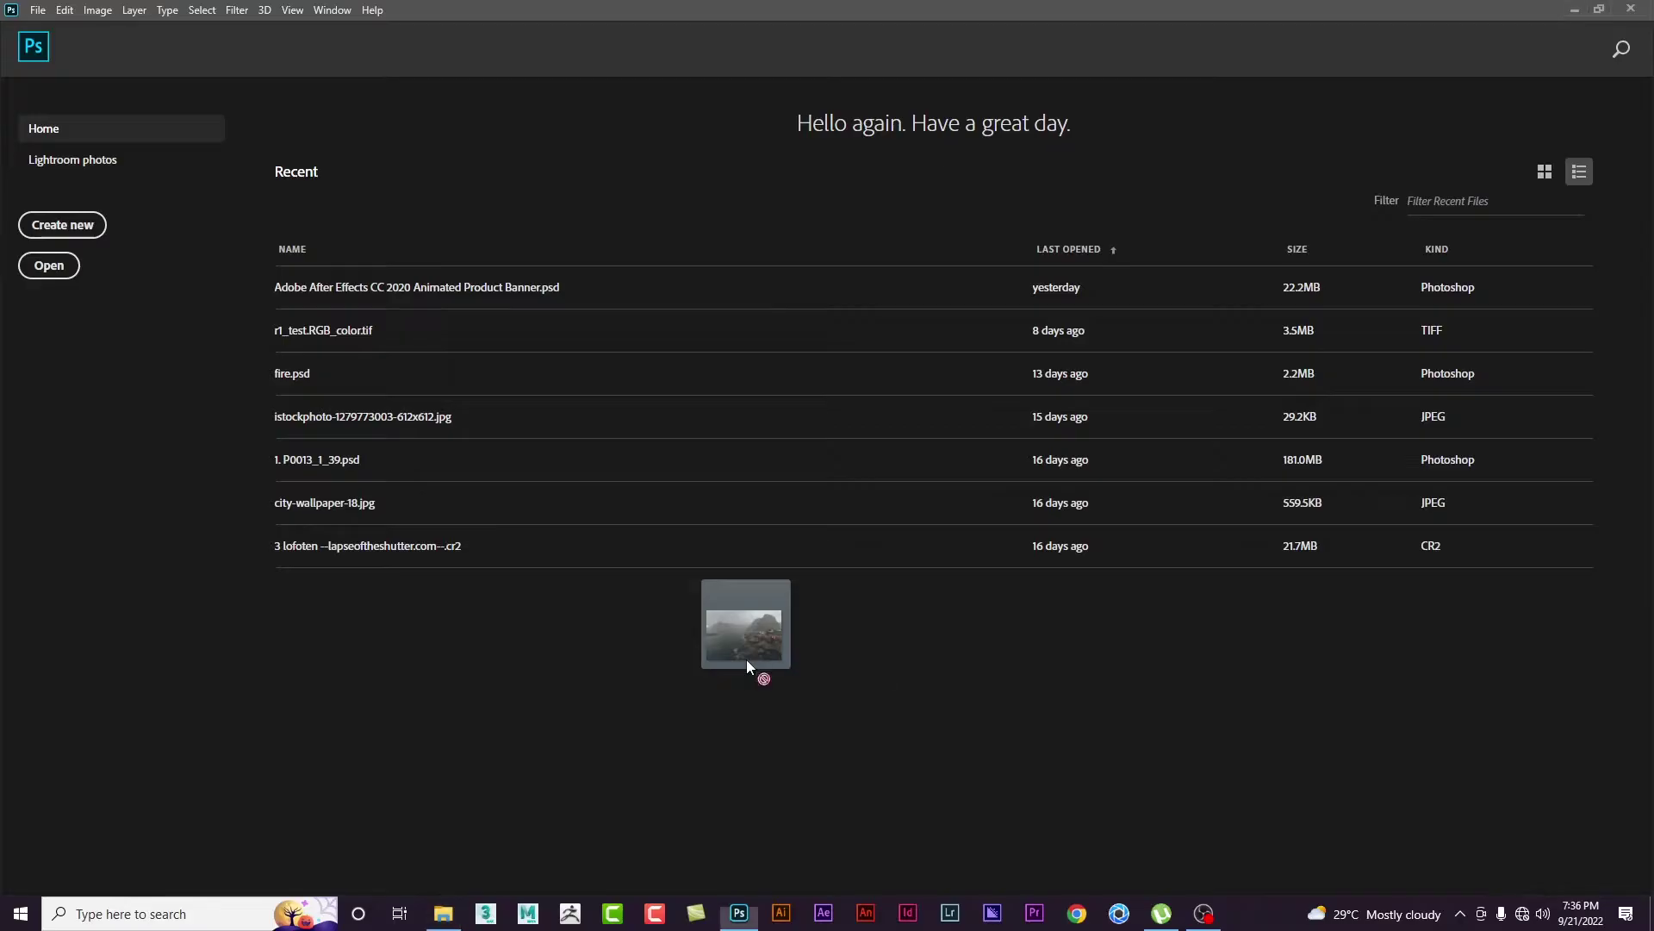
# Step: Drop the 3 lofoten raw file on Photoshop and open it from Camera Raw as an image
pyautogui.moveTo(746, 659); pyautogui.dragTo(746, 659)
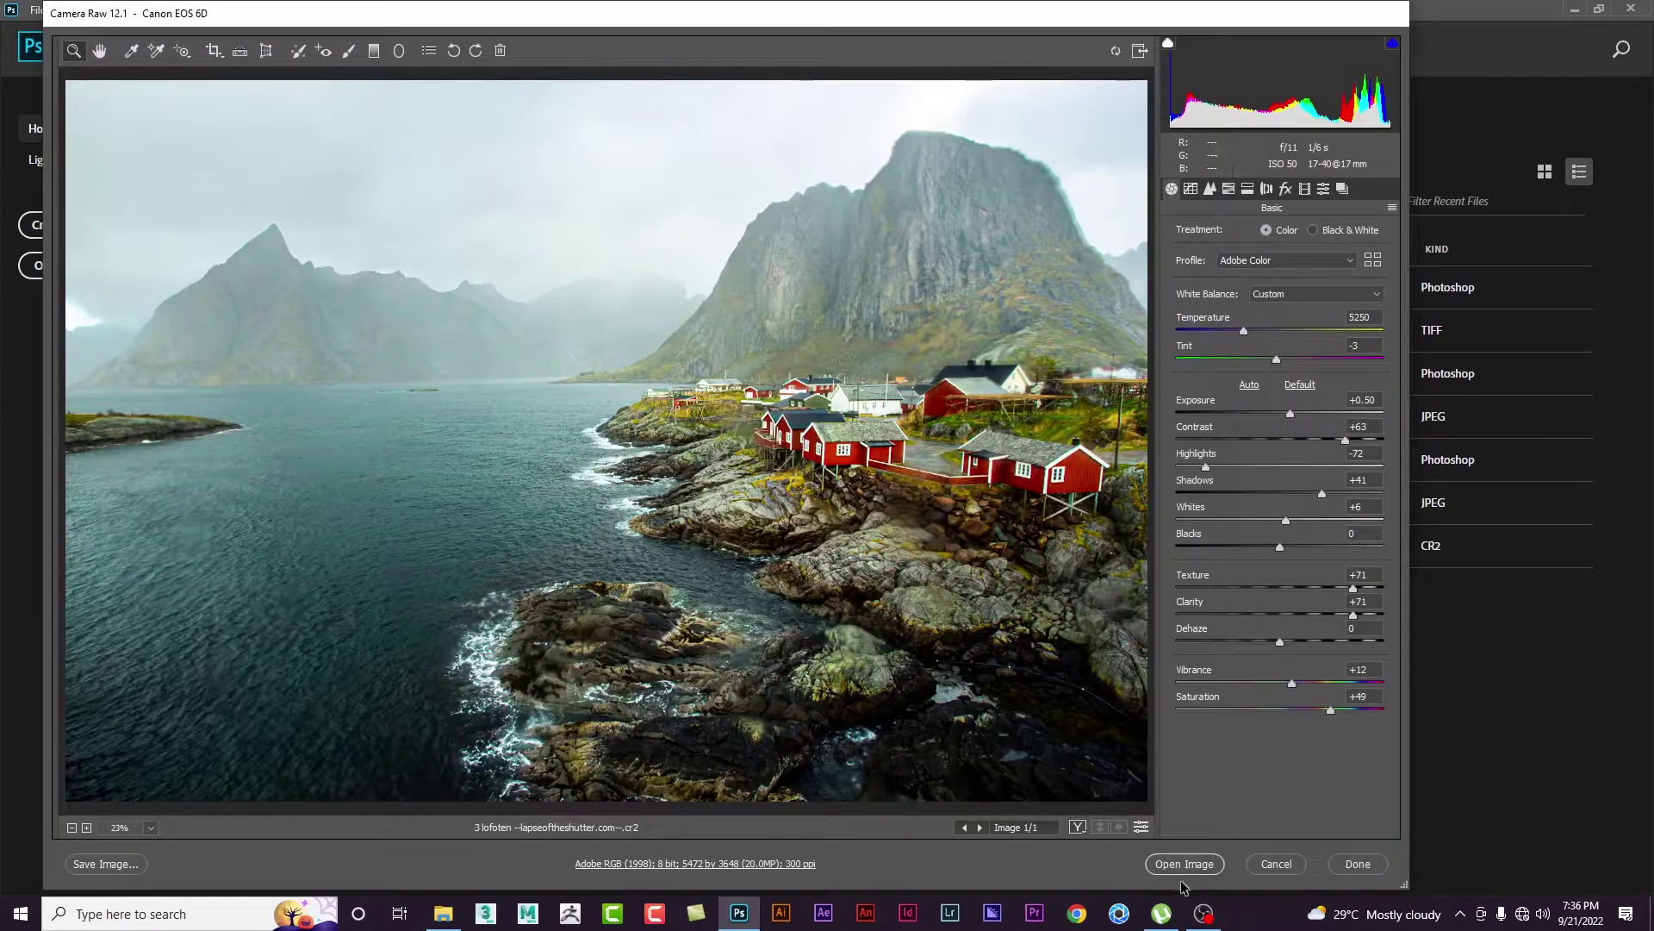
pyautogui.click(1193, 865)
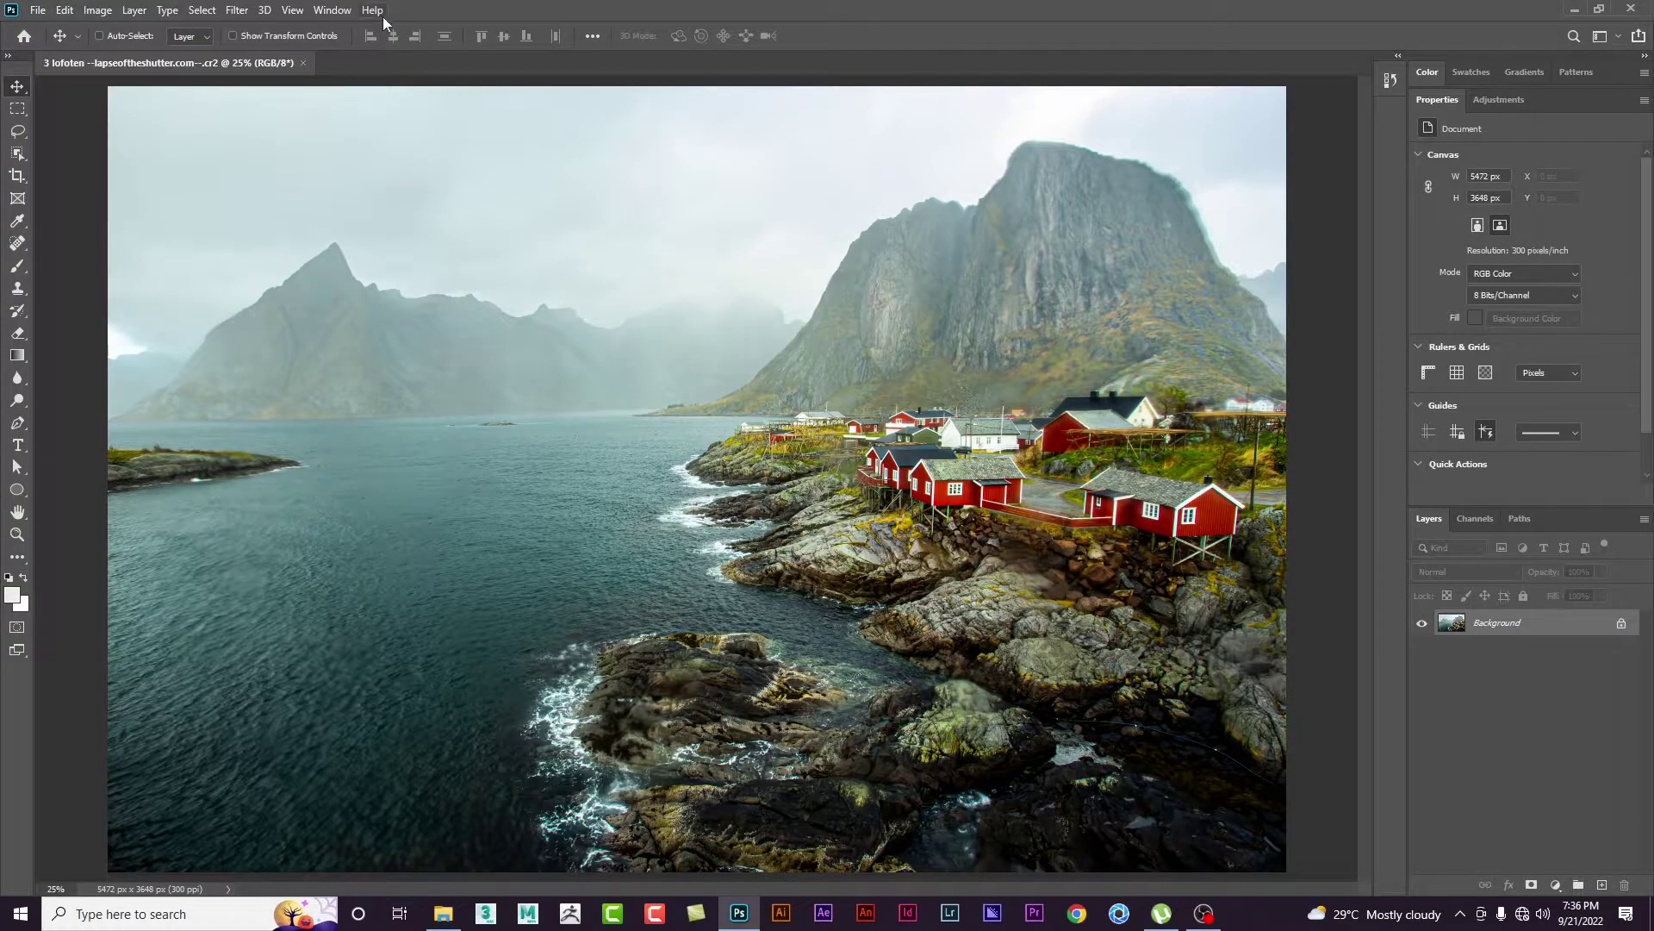
# Step: Expand the toolbar to two columns and zoom out on the Lofoten photo
pyautogui.click(7, 57)
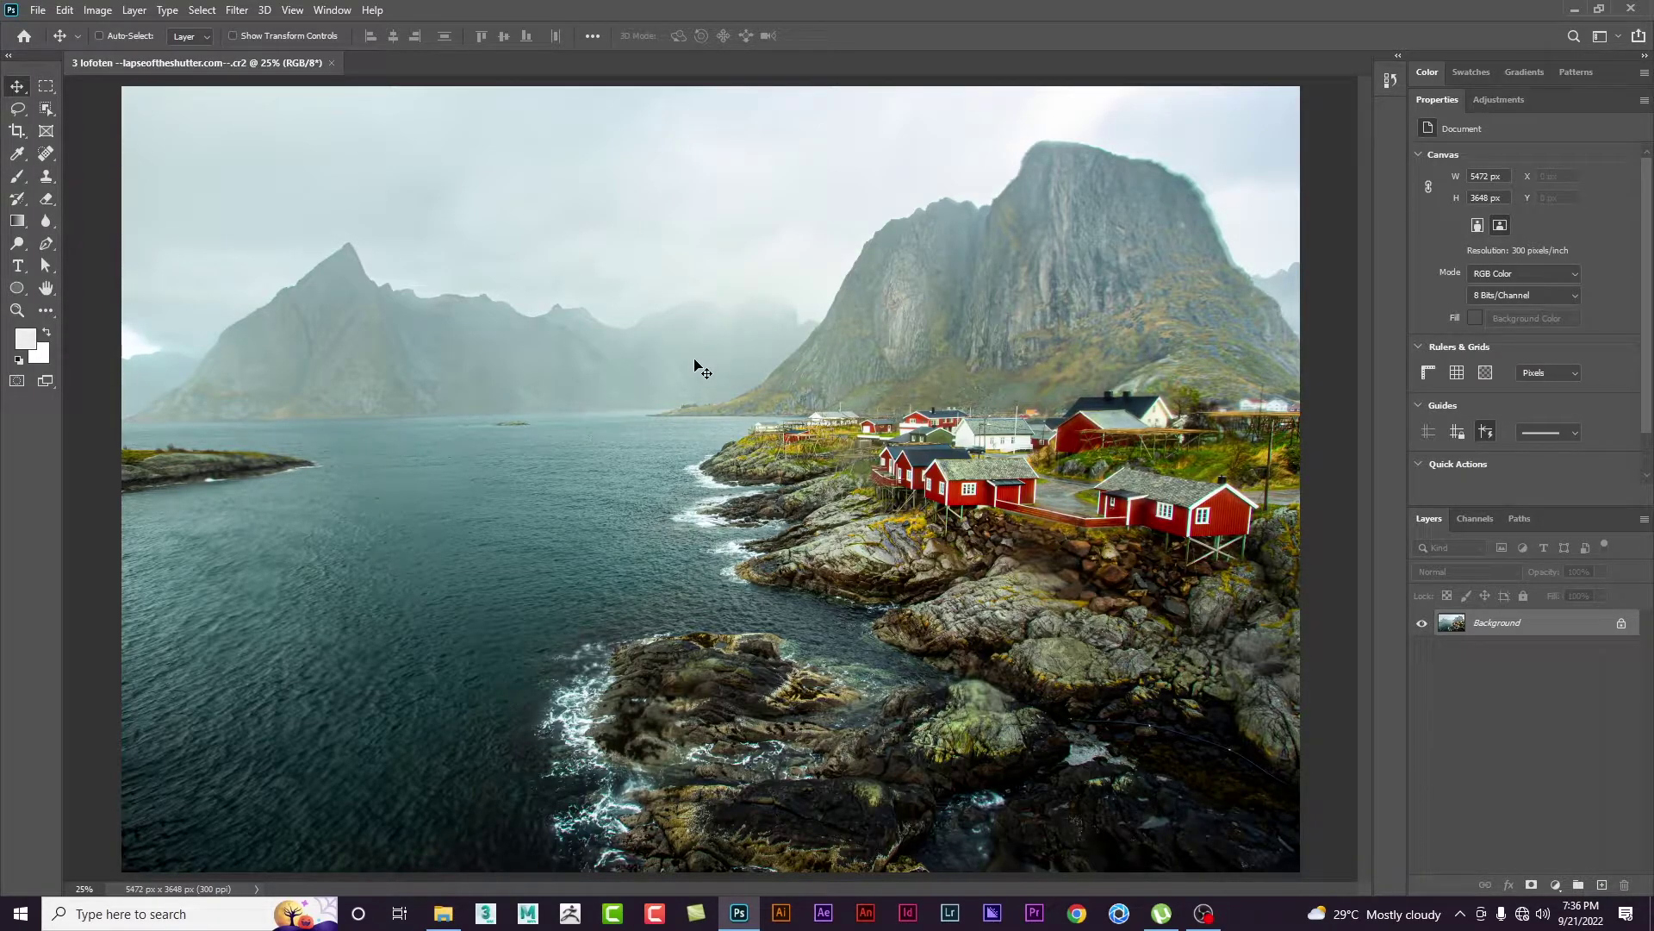
pyautogui.scroll(-3, 698, 366)
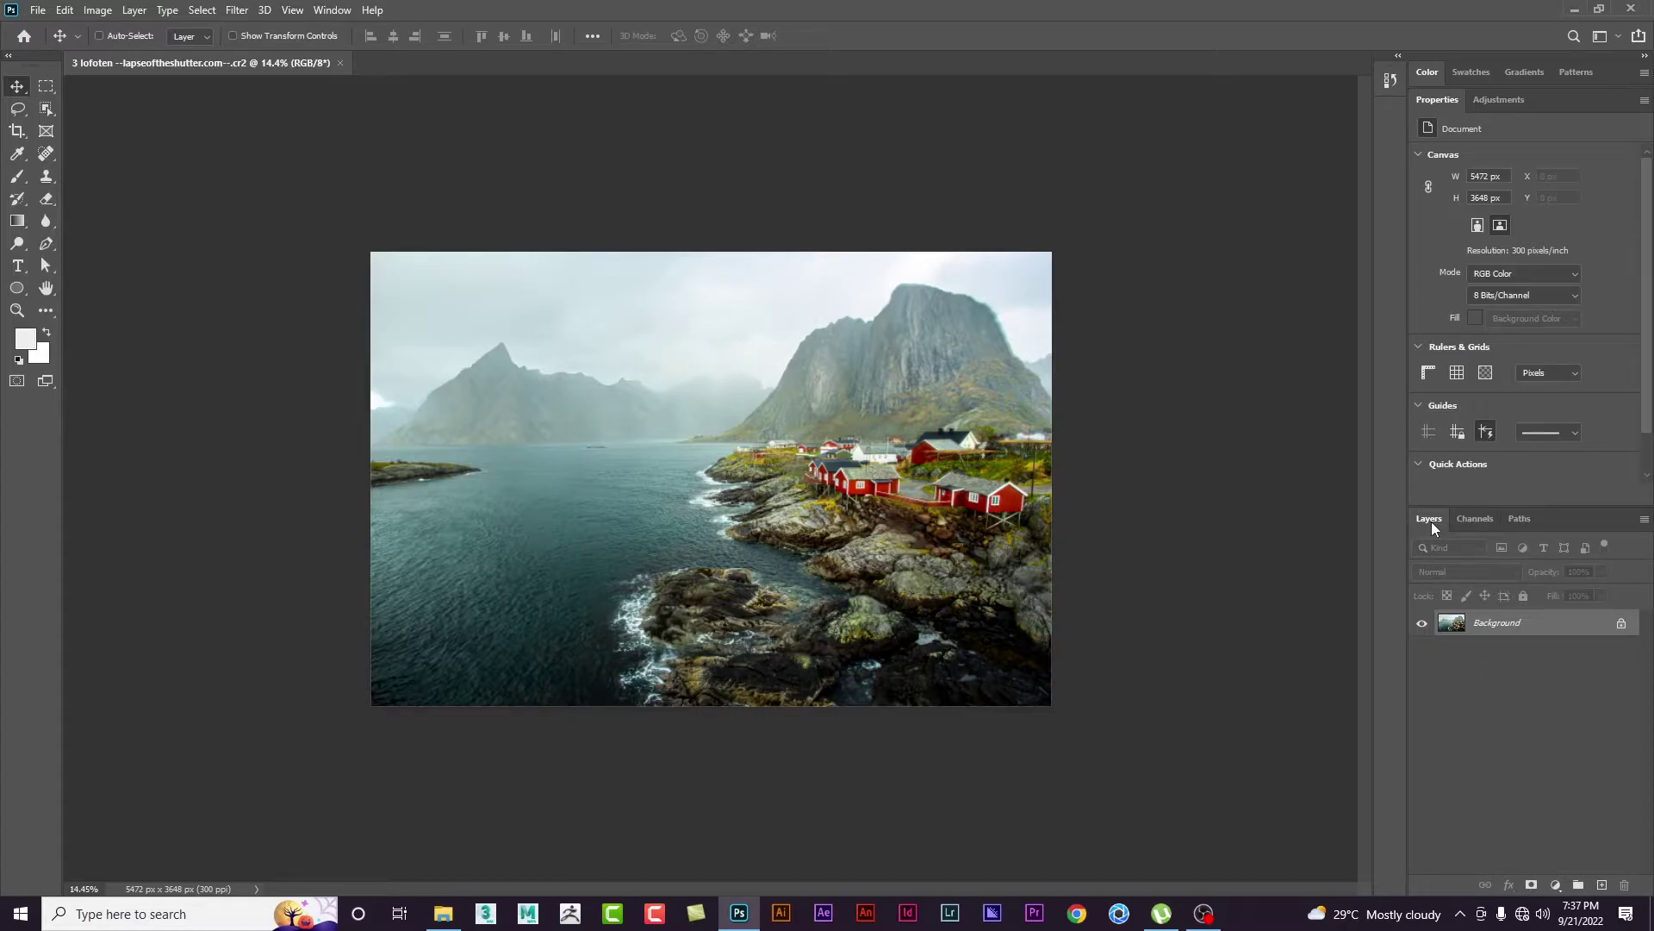
# Step: Float the Layers panel at the right beside the collapsed side panels and stretch it much taller
pyautogui.moveTo(1434, 526); pyautogui.dragTo(1096, 101)
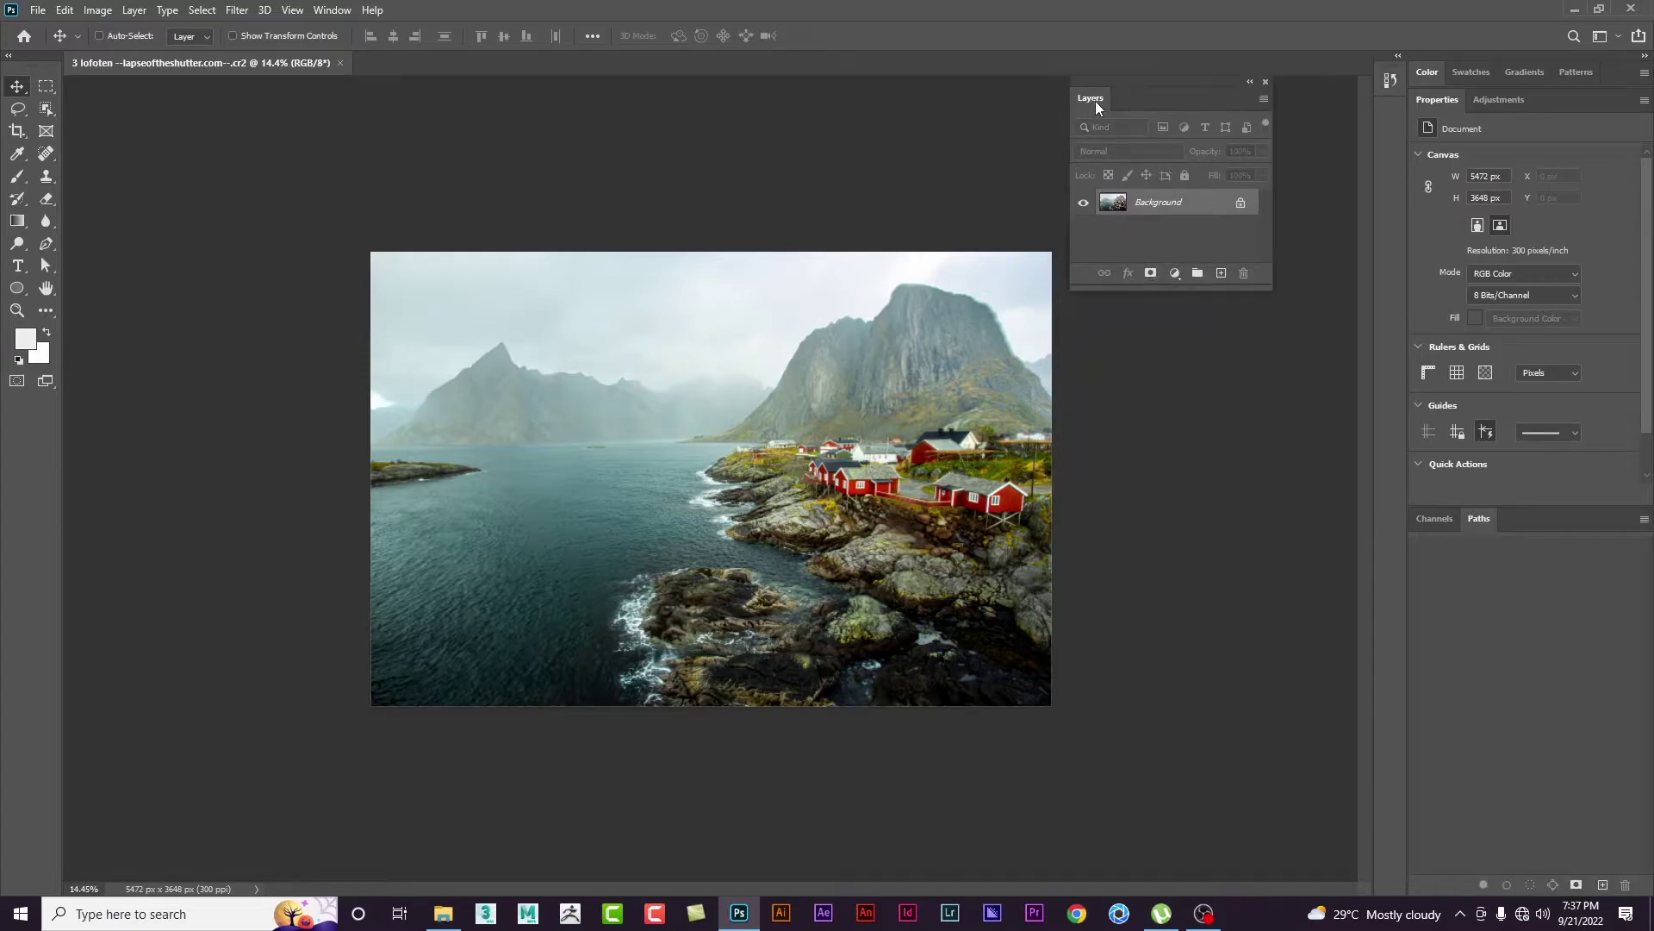
pyautogui.click(1642, 59)
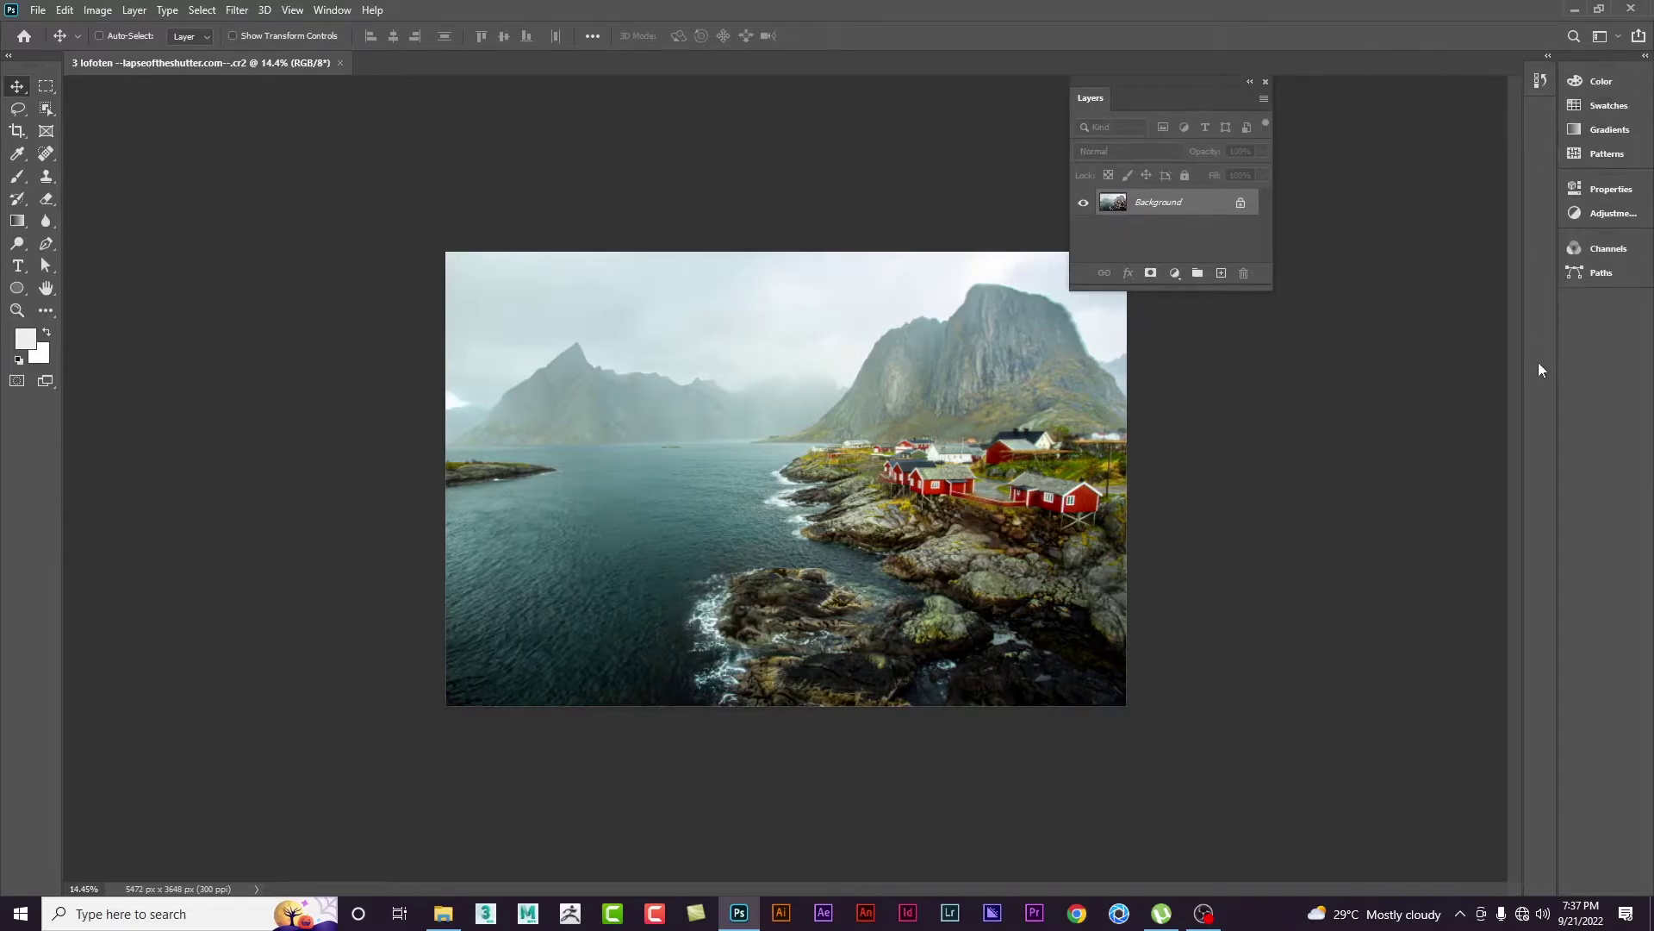
pyautogui.moveTo(1556, 360); pyautogui.dragTo(1621, 360)
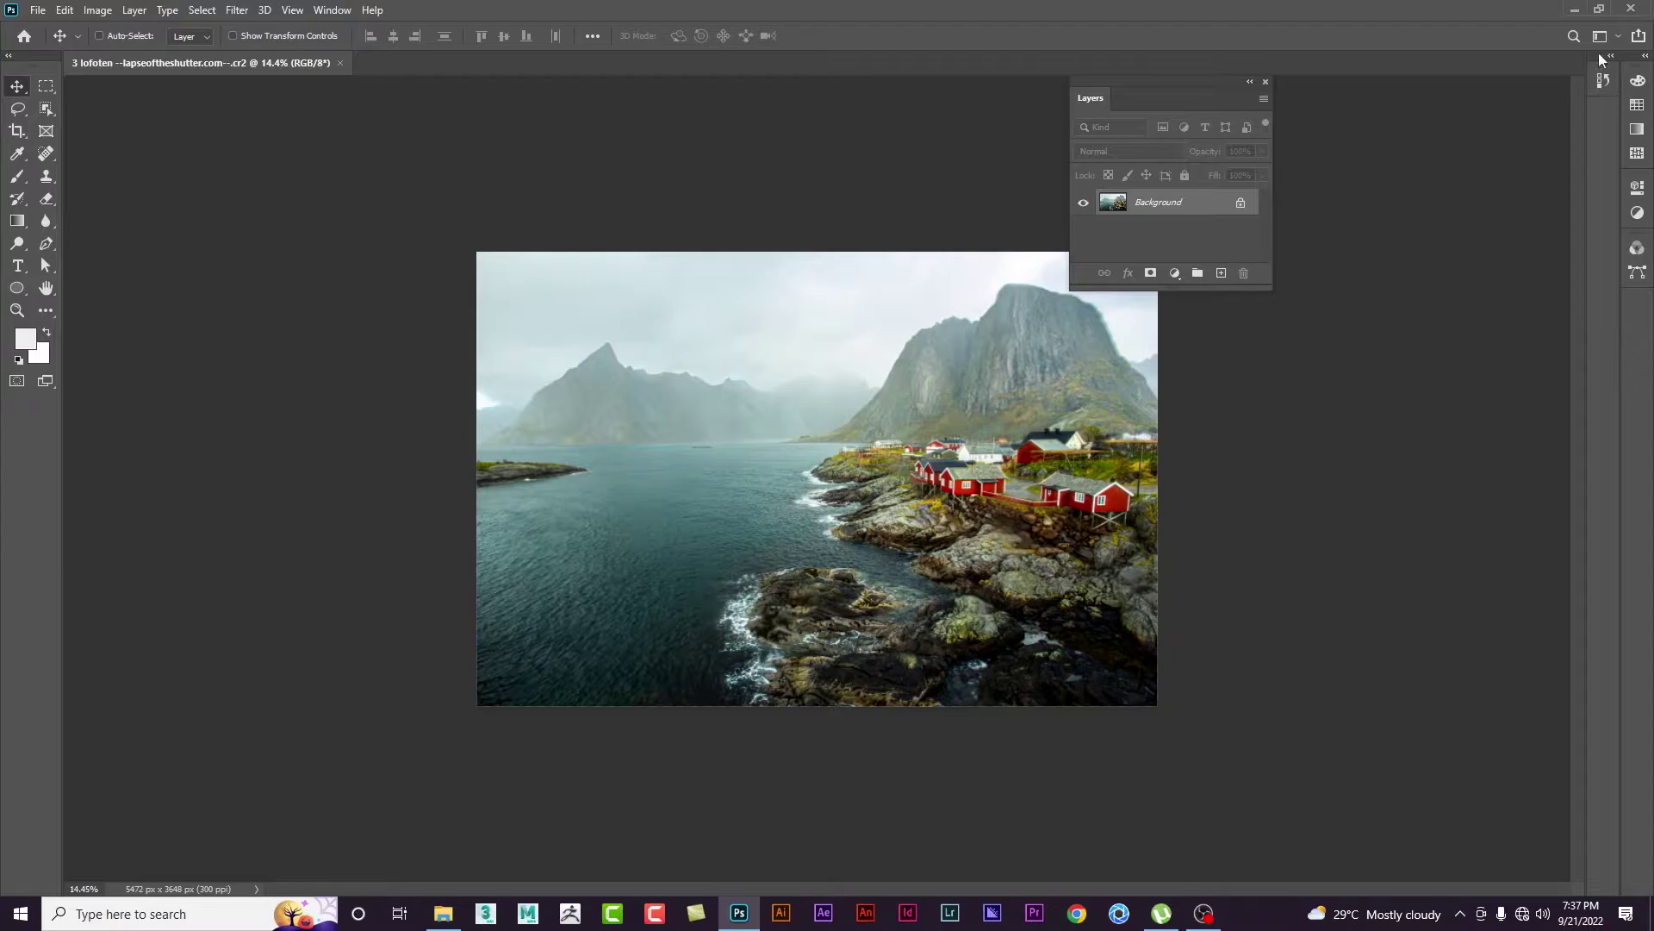
pyautogui.moveTo(1603, 80); pyautogui.dragTo(1637, 319)
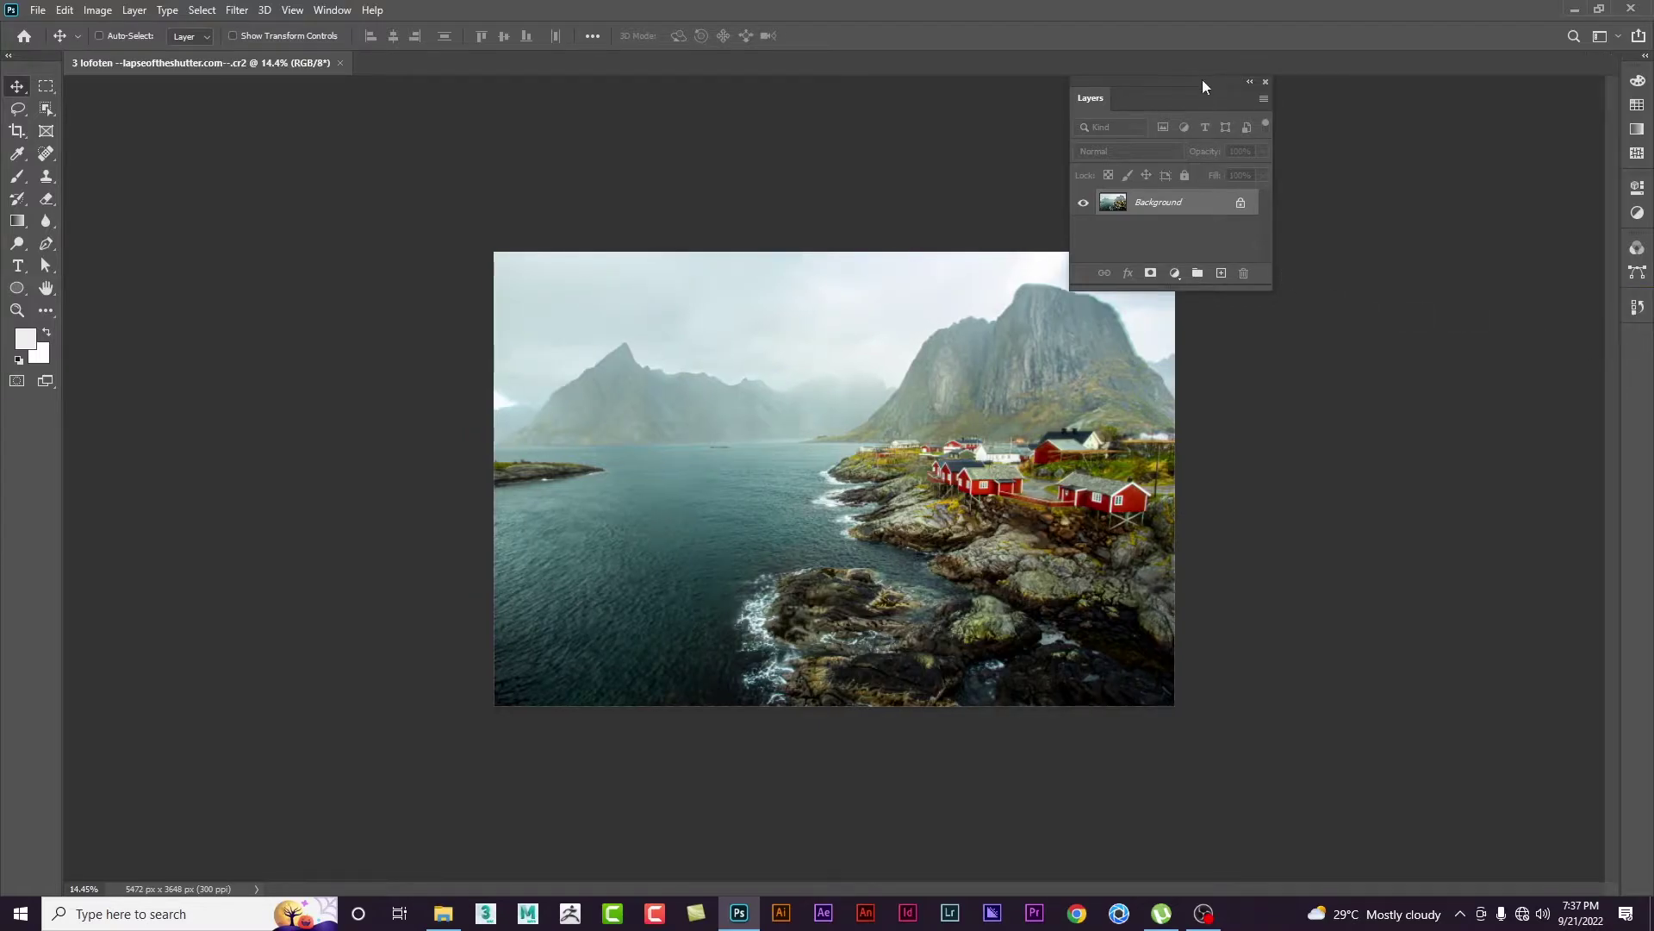
pyautogui.moveTo(1202, 84); pyautogui.dragTo(1478, 100)
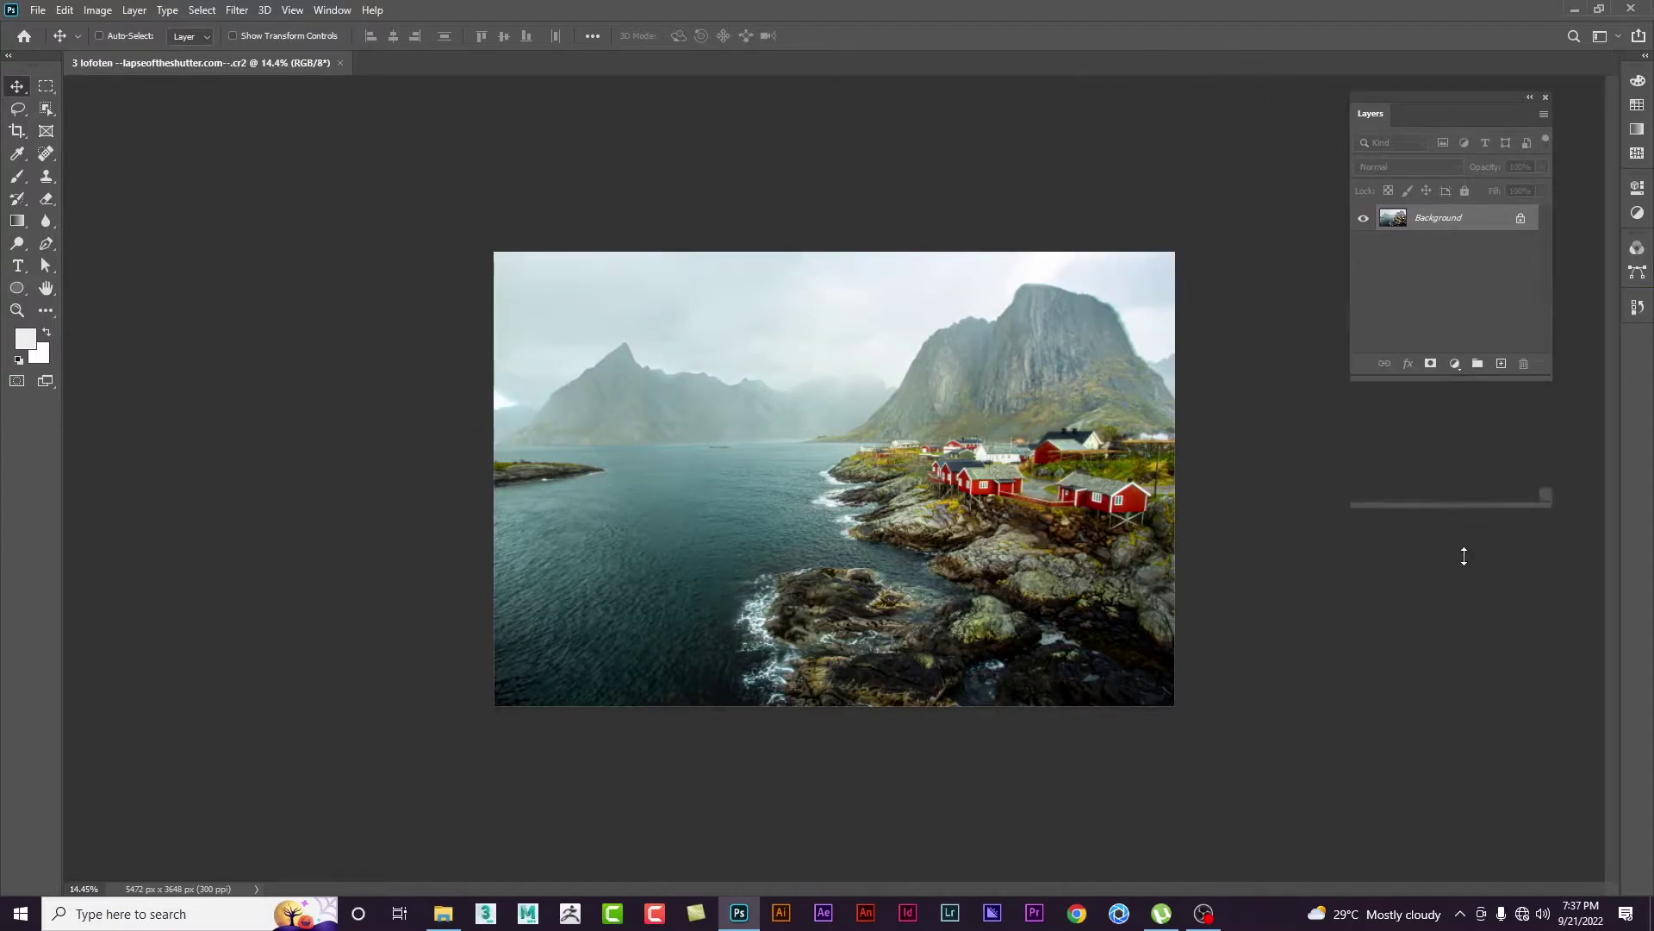
pyautogui.moveTo(1465, 304); pyautogui.dragTo(1470, 646)
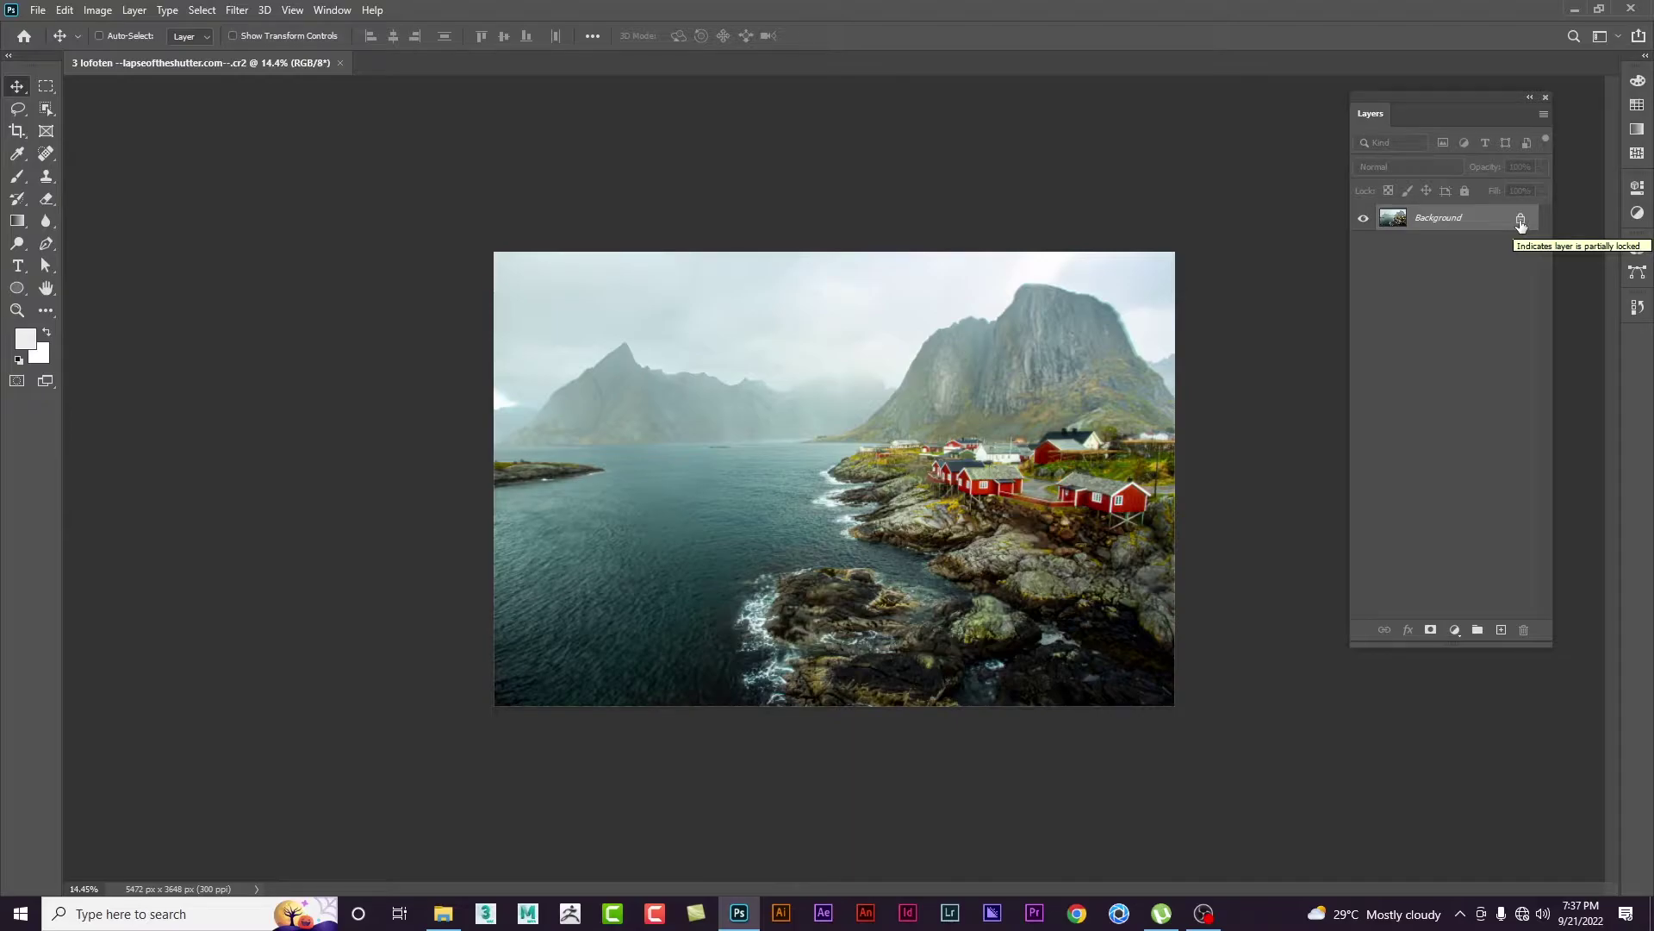
# Step: Duplicate the Background as Layer 1, hide the Background, and leave Layer 1 selected
pyautogui.click(1521, 221)
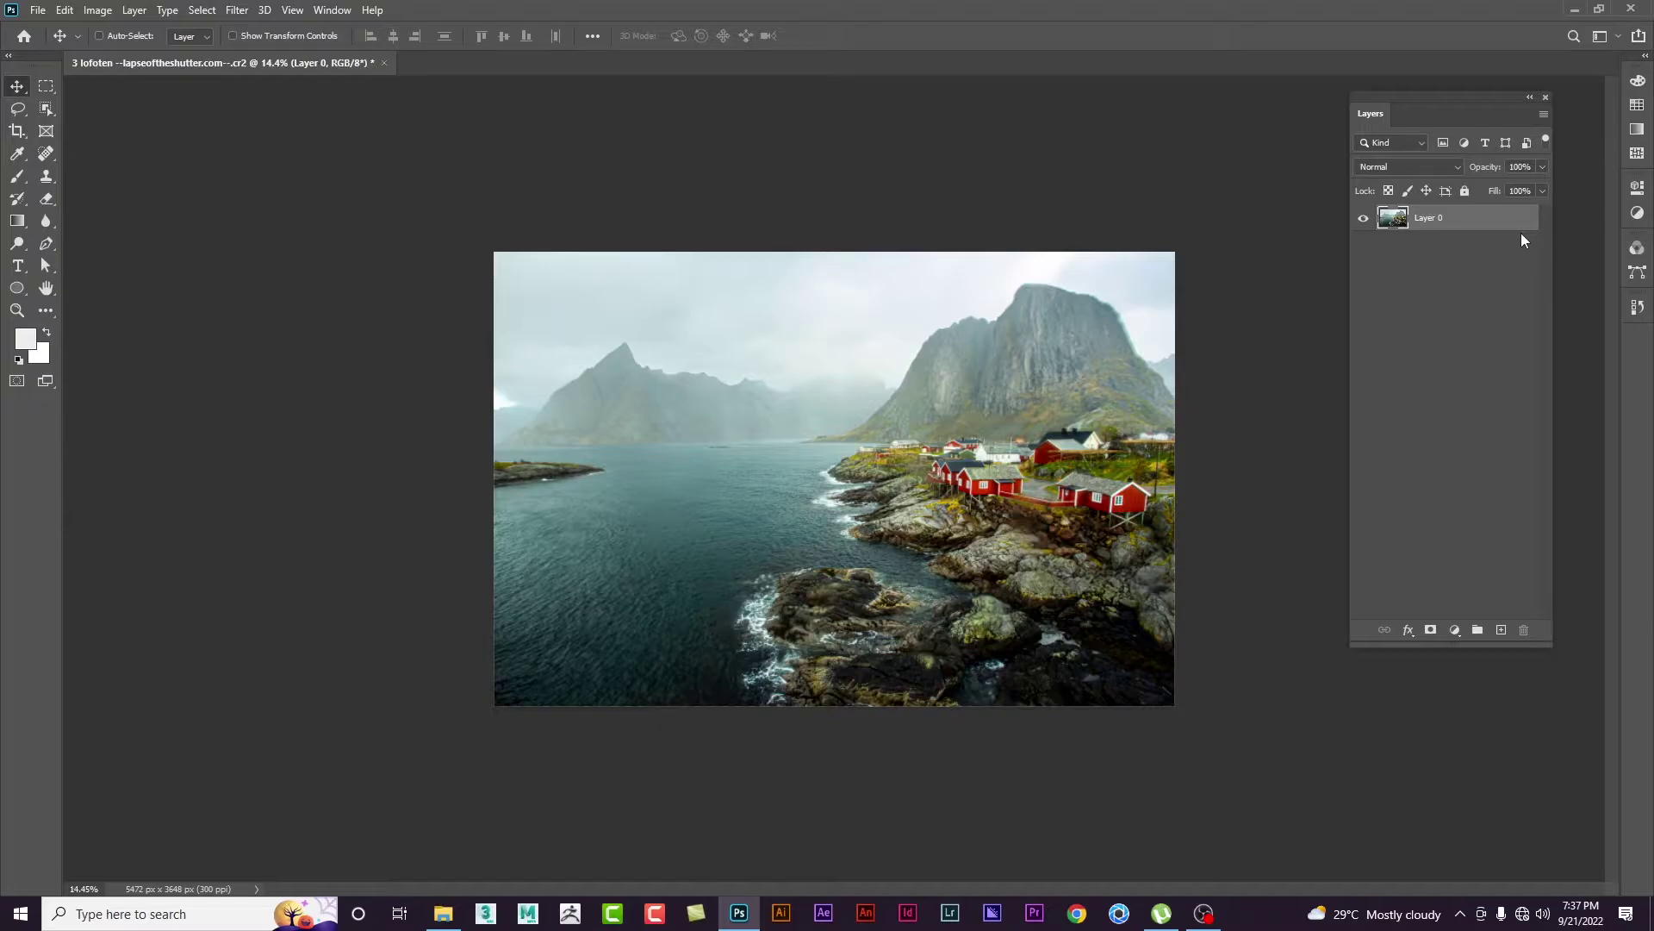
pyautogui.press('ctrl')
pyautogui.hotkey('ctrl', 'z')
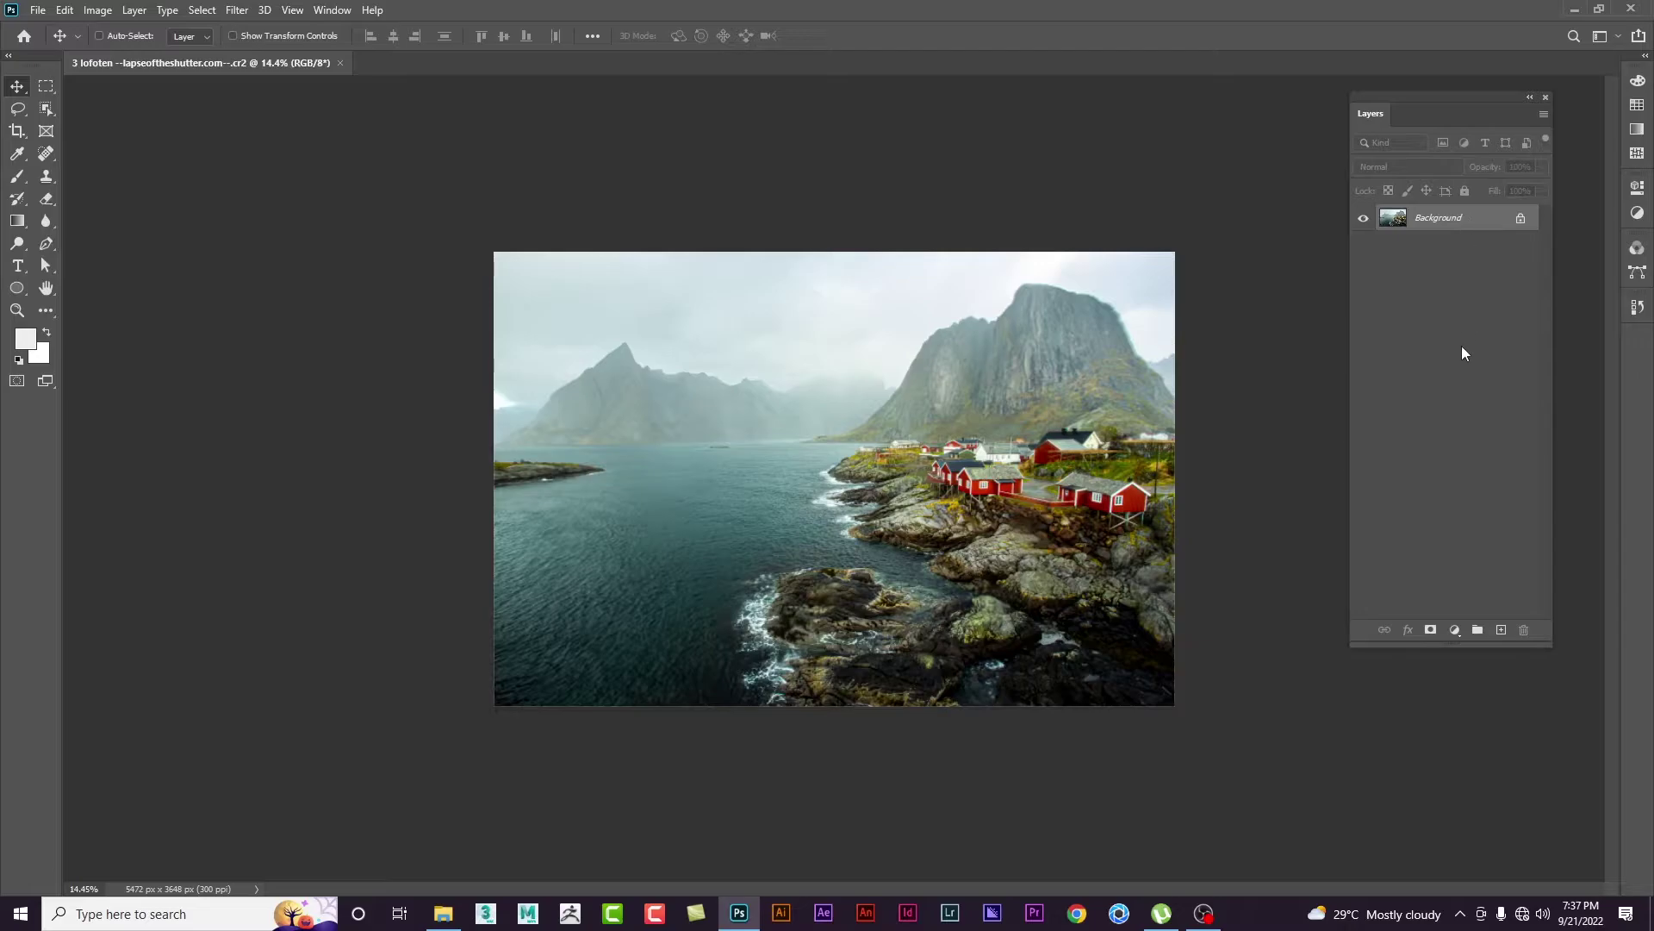
pyautogui.hotkey('ctrl', 'j')
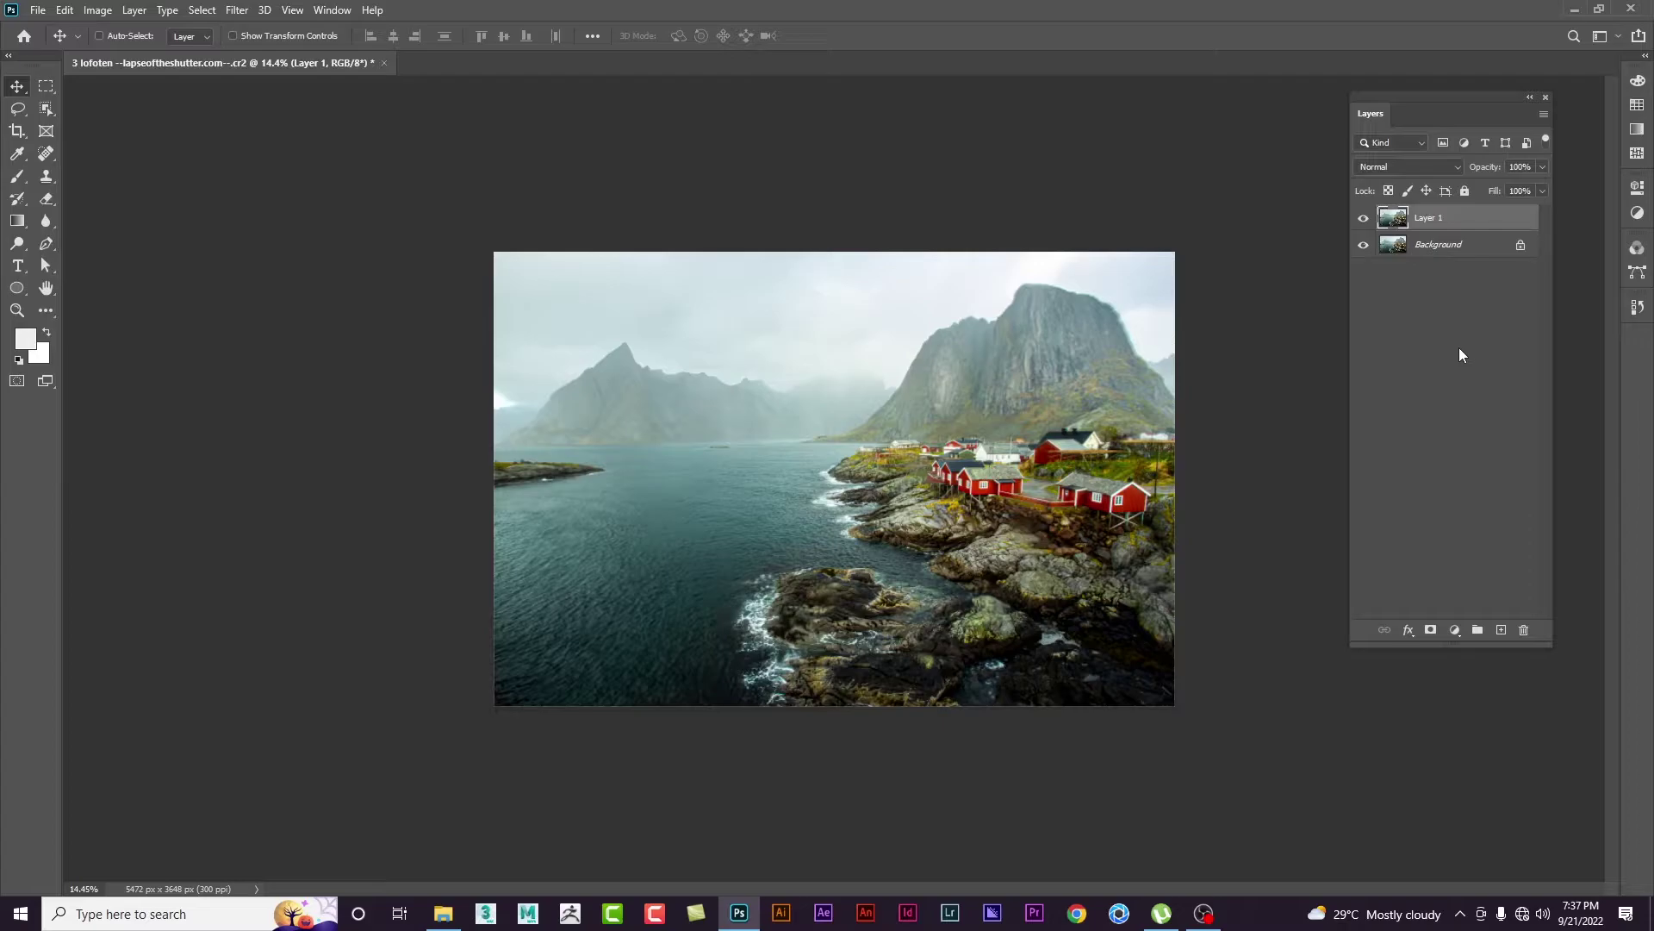
pyautogui.click(1364, 246)
pyautogui.click(1430, 257)
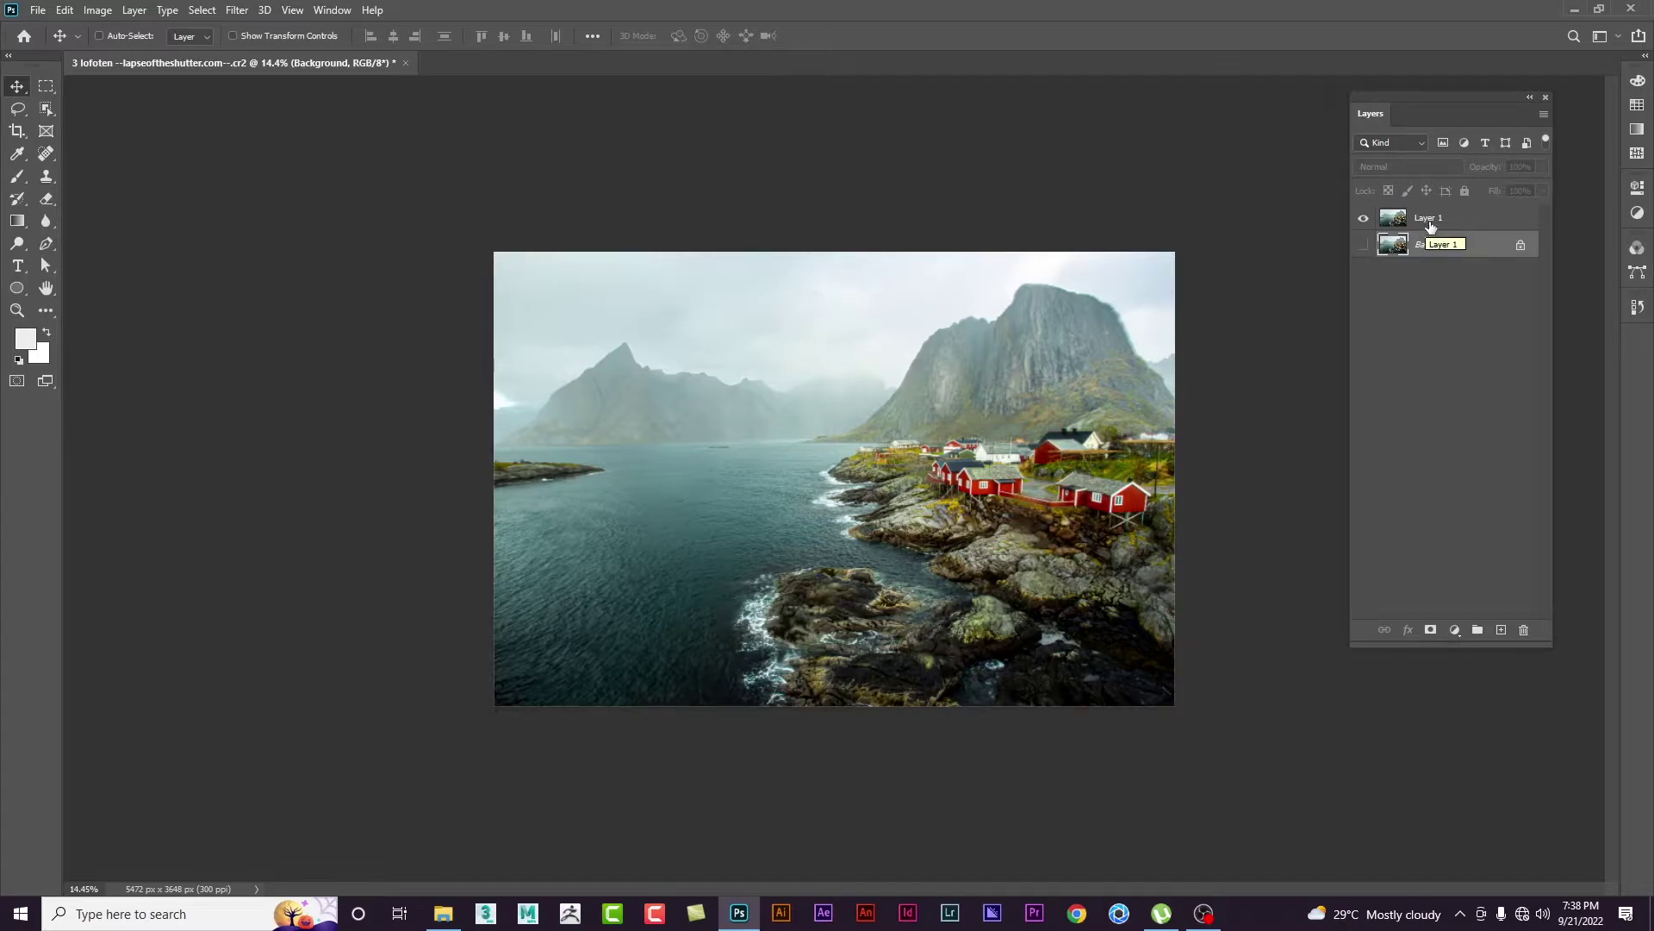
pyautogui.click(1424, 226)
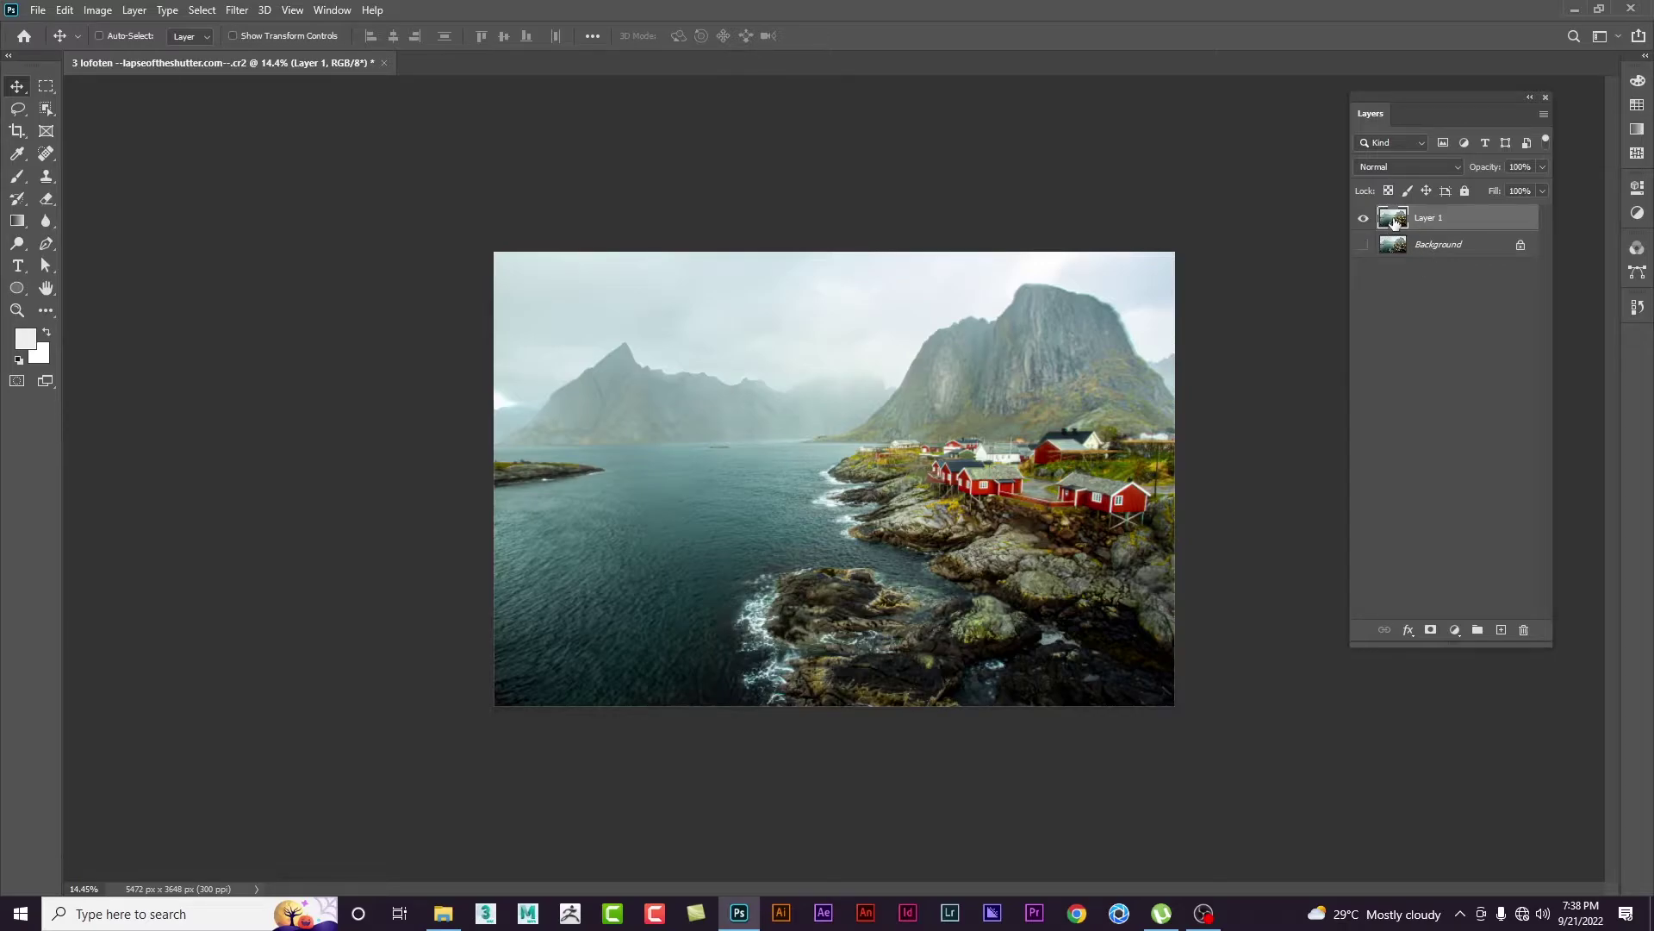
# Step: Switch the Layers panel to large thumbnails and widen it
pyautogui.rightClick(1397, 224)
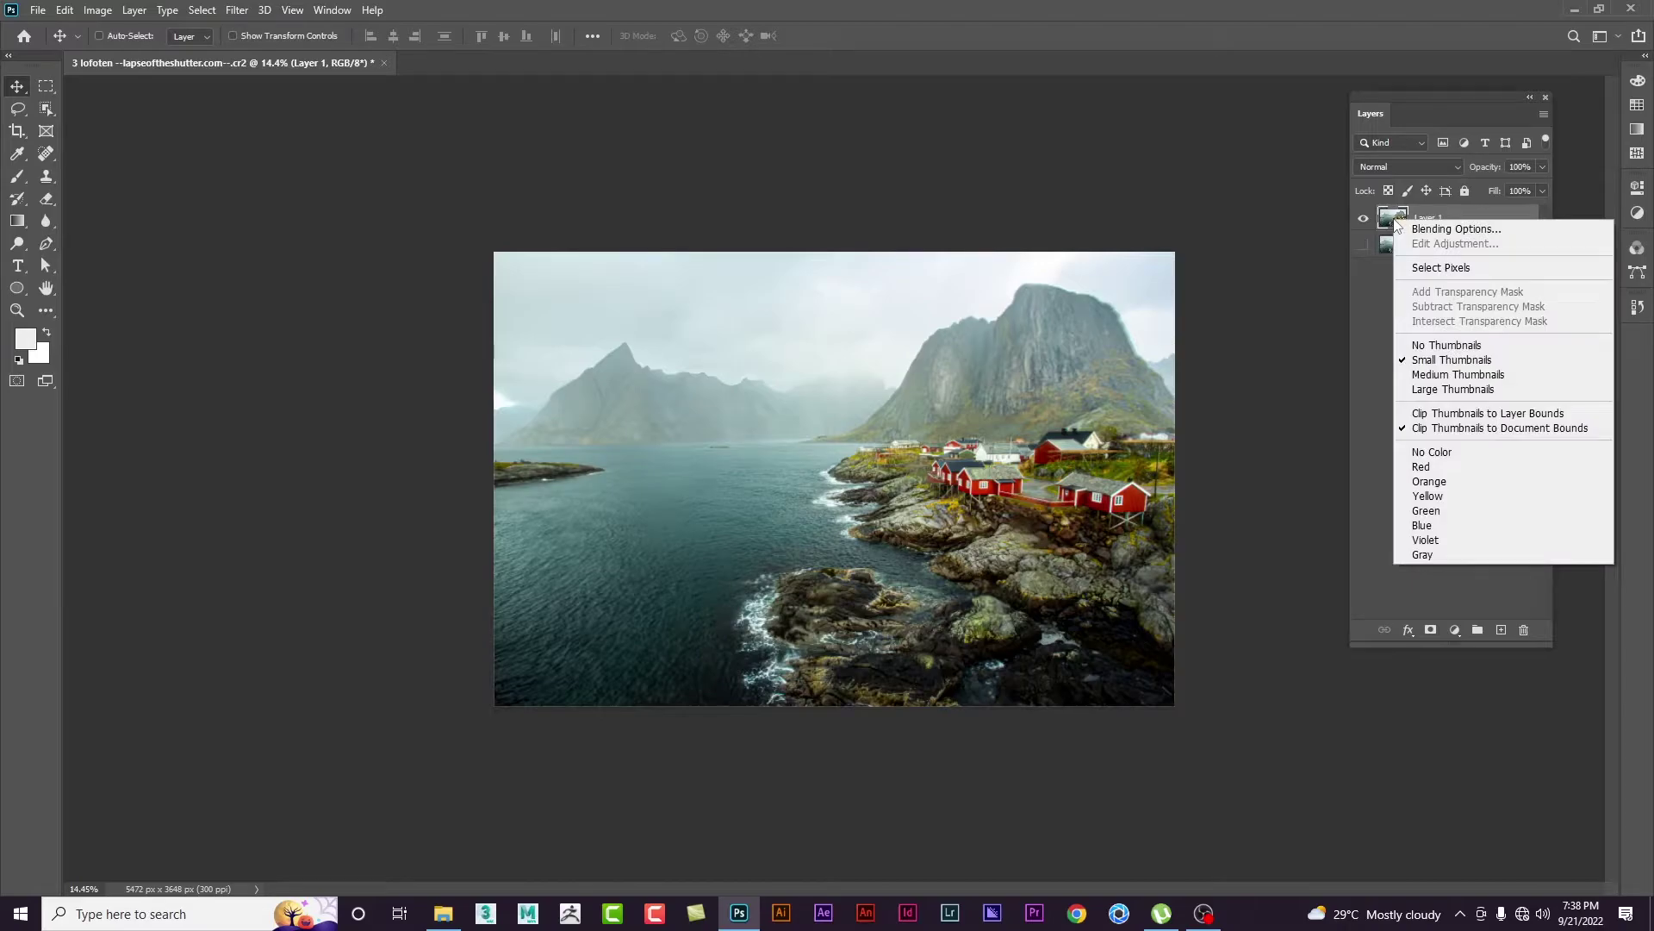
pyautogui.click(1445, 392)
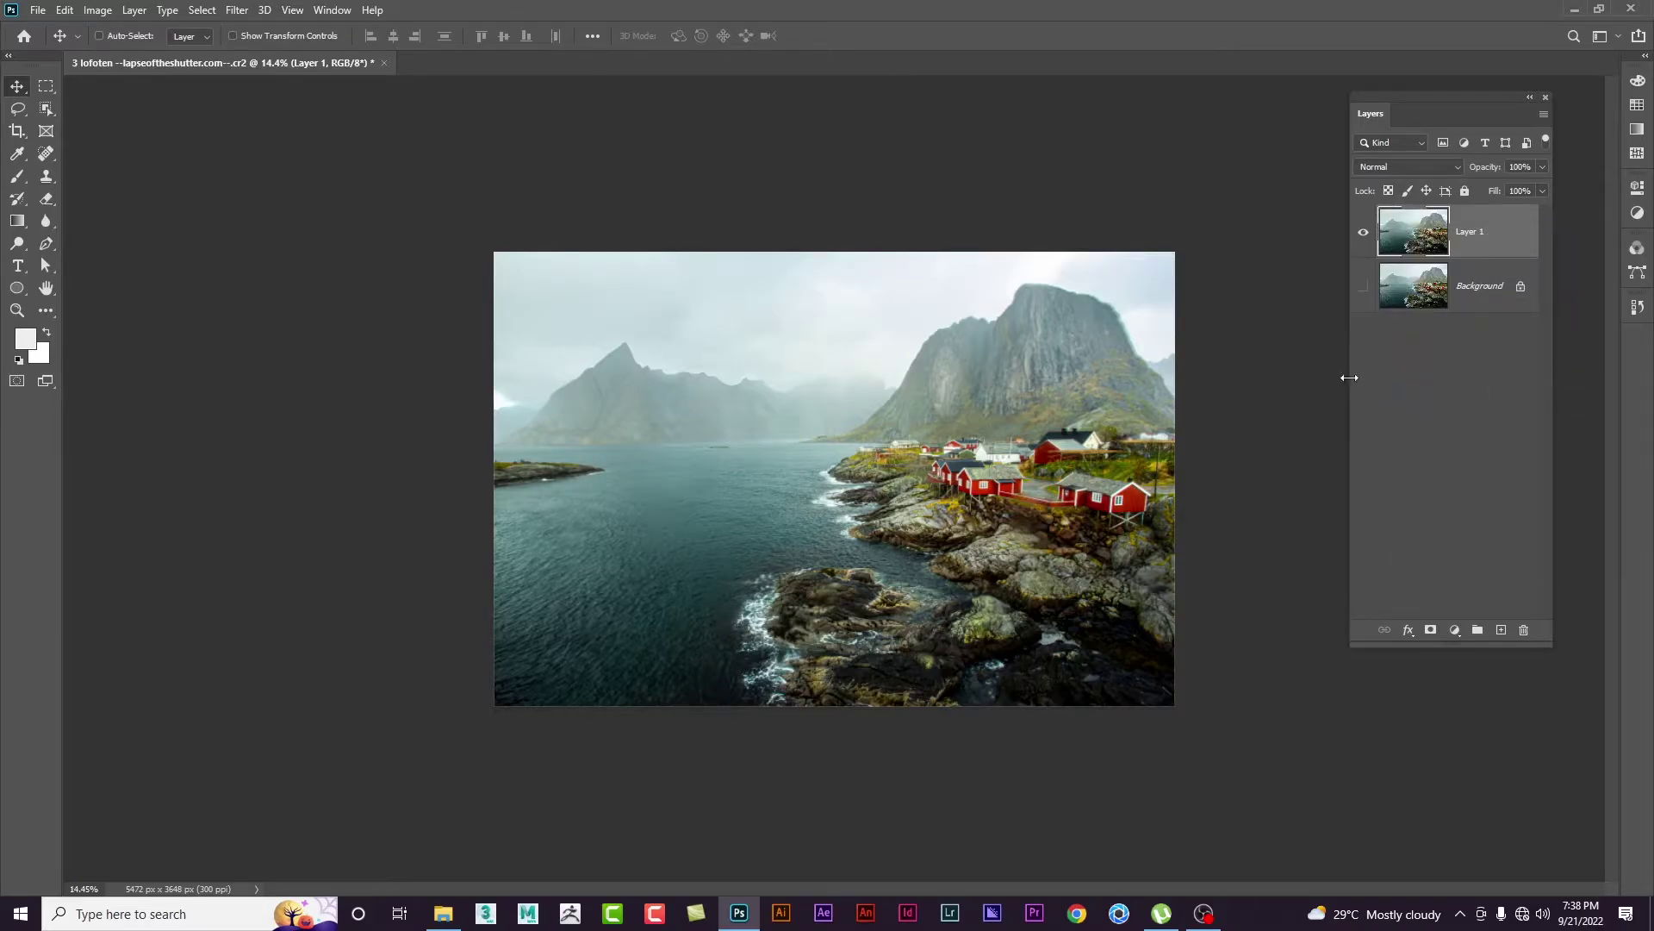
pyautogui.moveTo(1349, 380); pyautogui.dragTo(1286, 379)
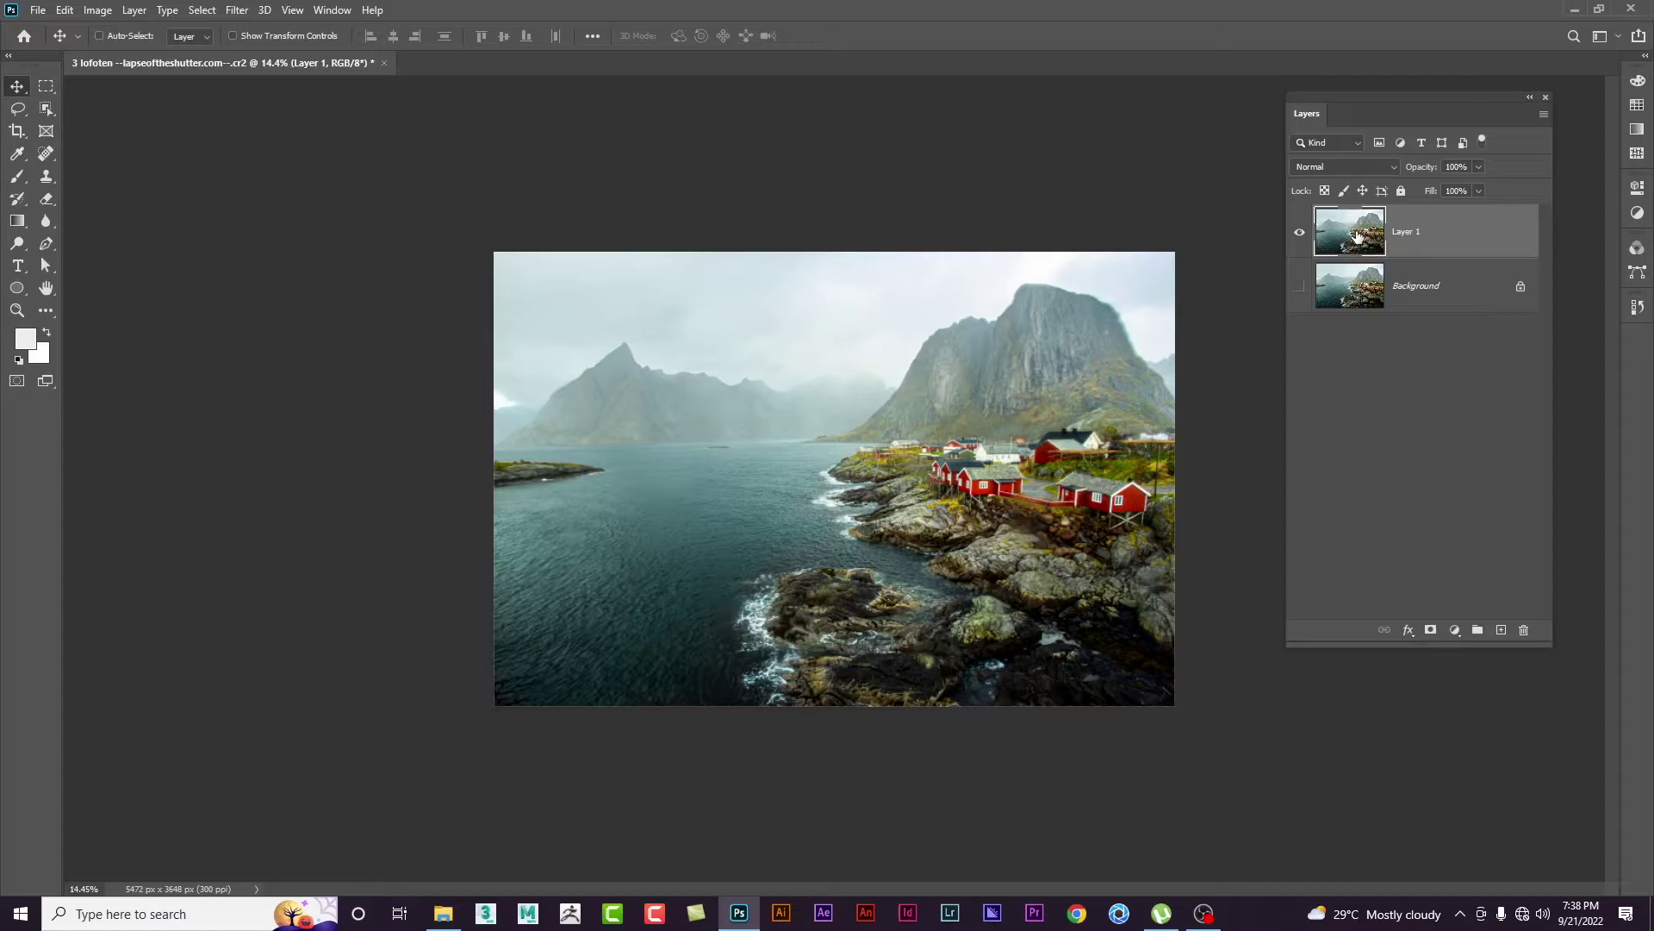
# Step: Zoom in on the photo and reposition the floating Layers panel
pyautogui.press('z')
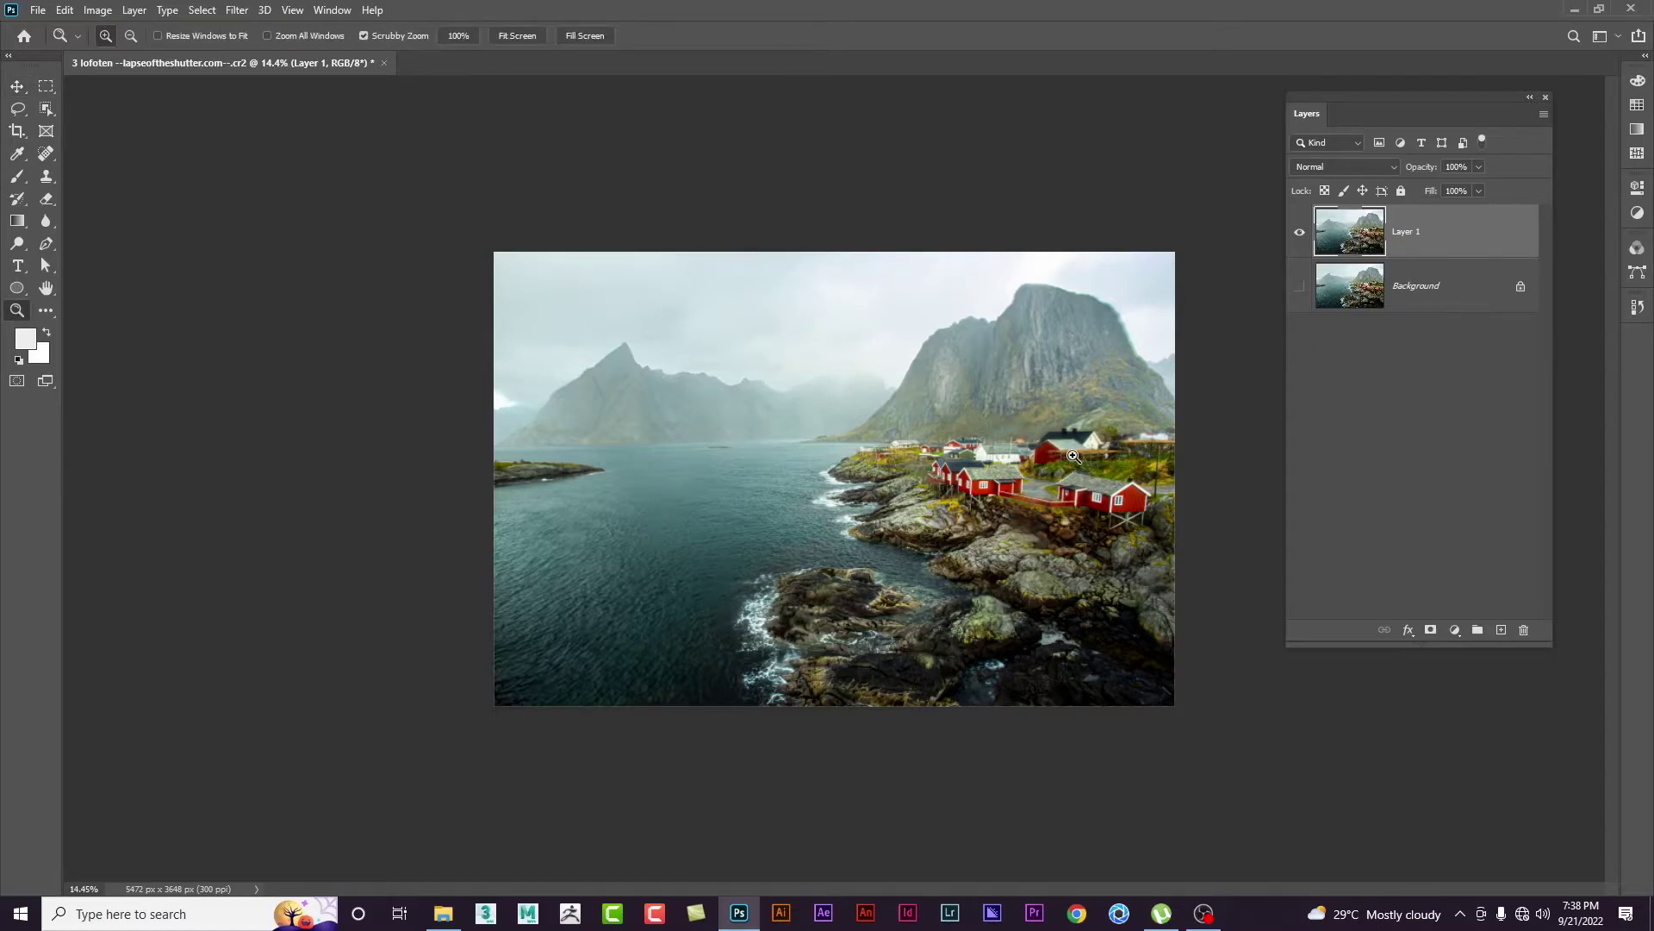
pyautogui.press('v')
pyautogui.scroll(1, 1077, 463)
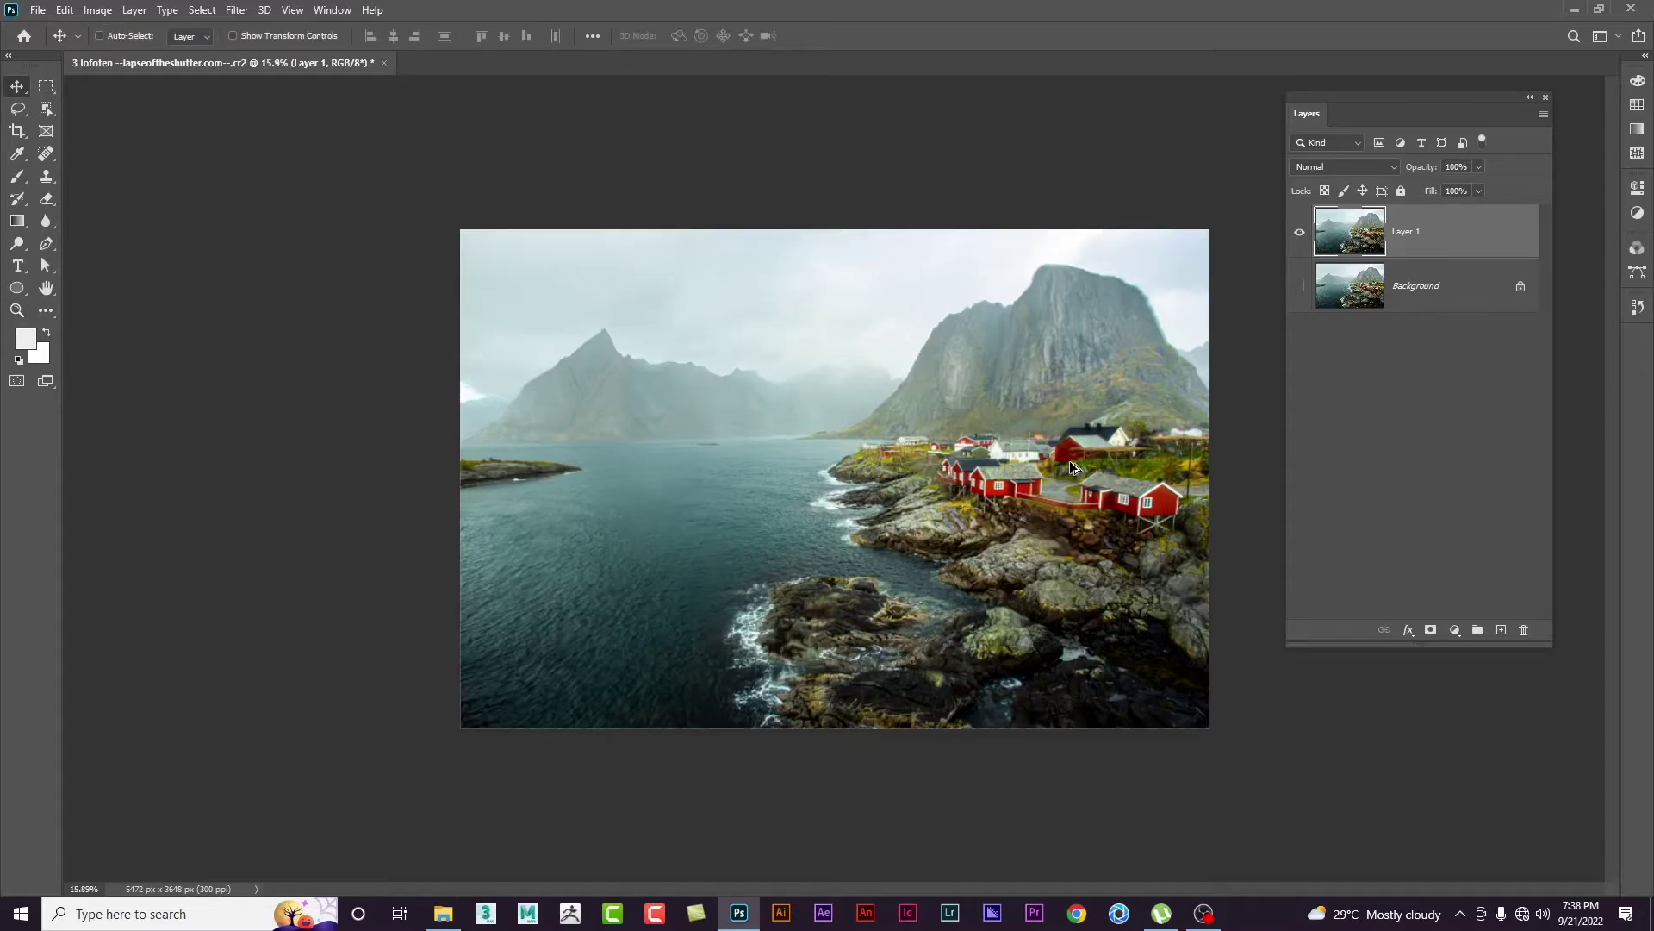
pyautogui.scroll(2, 1077, 467)
pyautogui.scroll(1, 1077, 472)
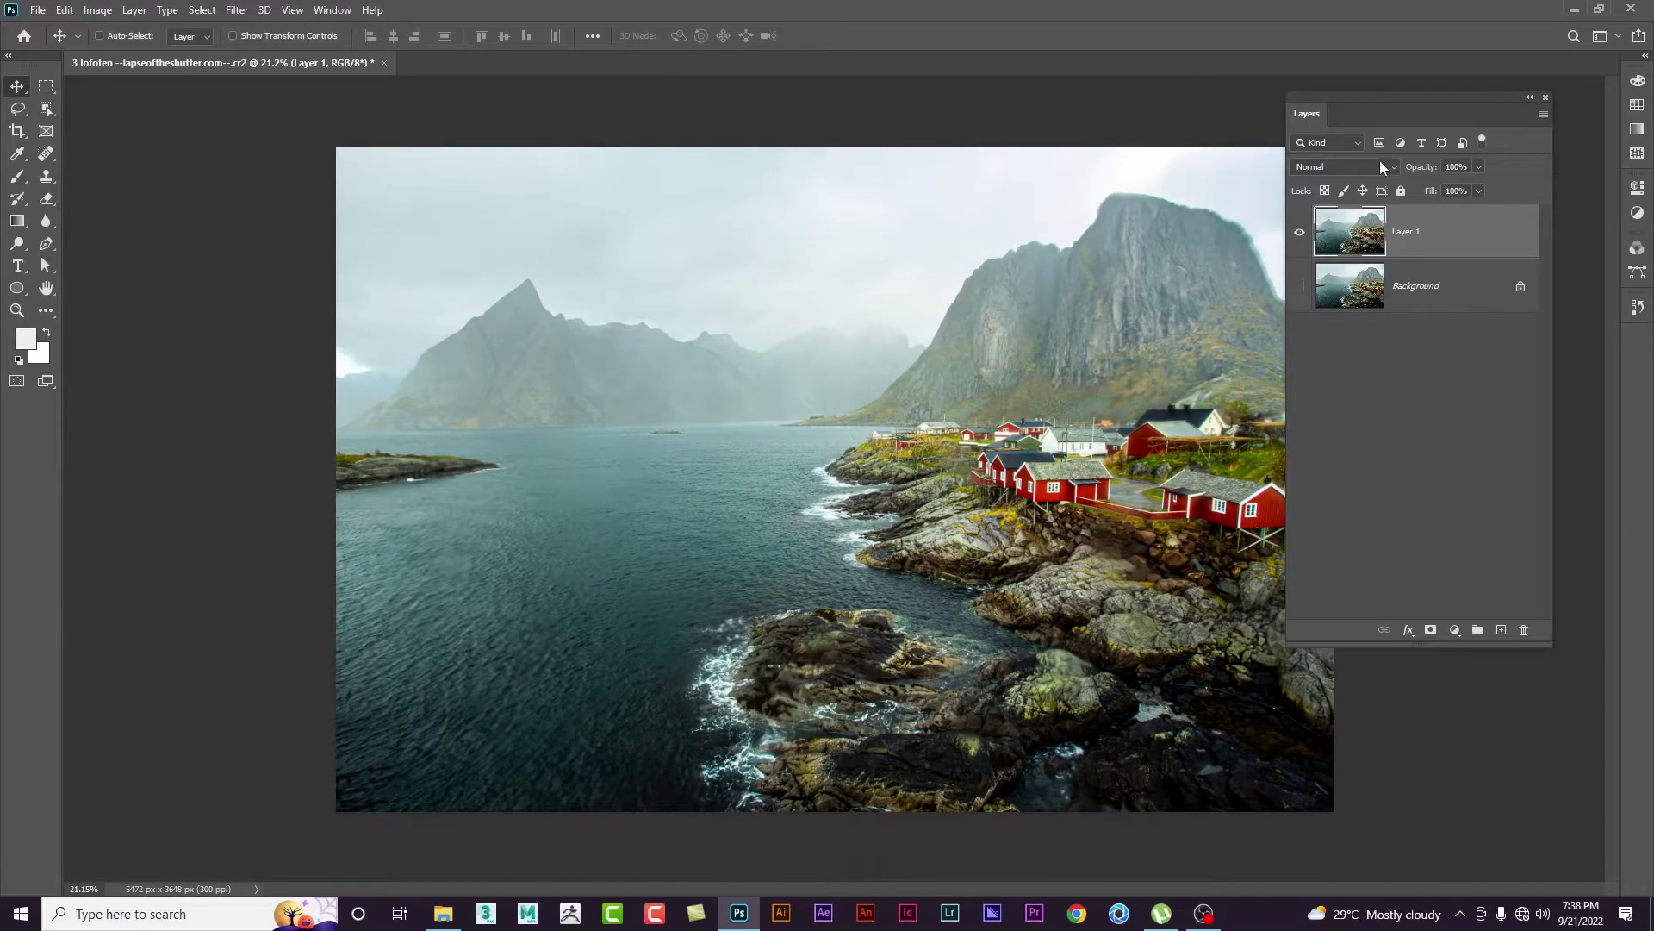
pyautogui.moveTo(1376, 91); pyautogui.dragTo(1436, 83)
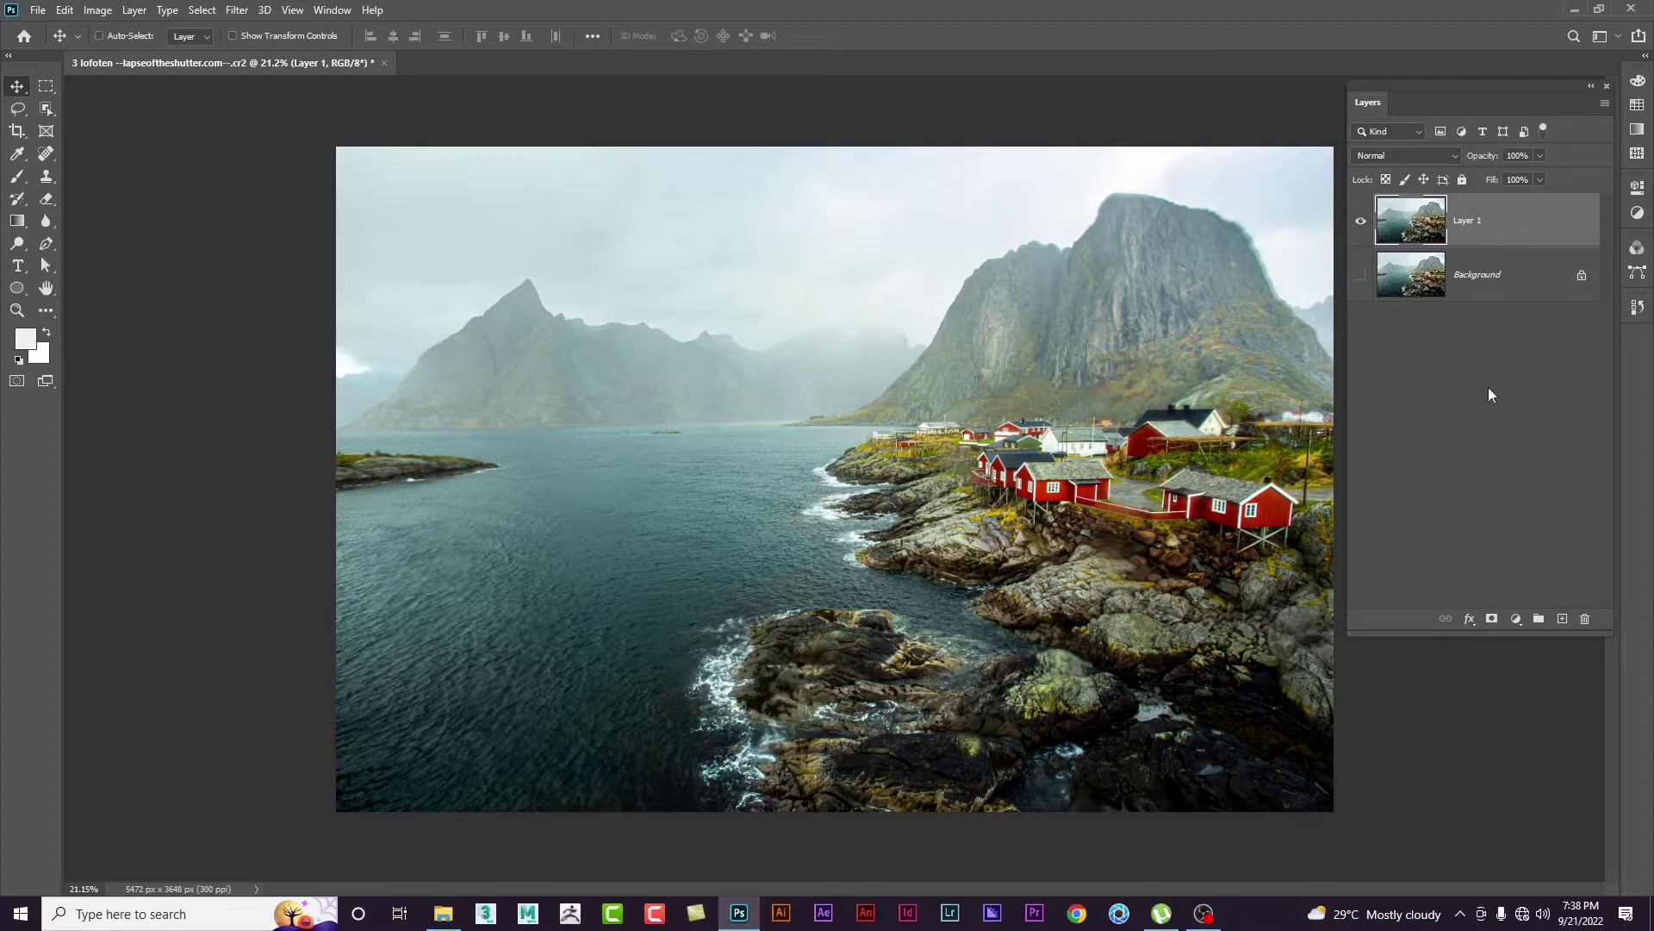
# Step: Add an empty Layer 2 above Layer 1, toggling Layer 1 to check it, and reset colours to black and white
pyautogui.click(1562, 620)
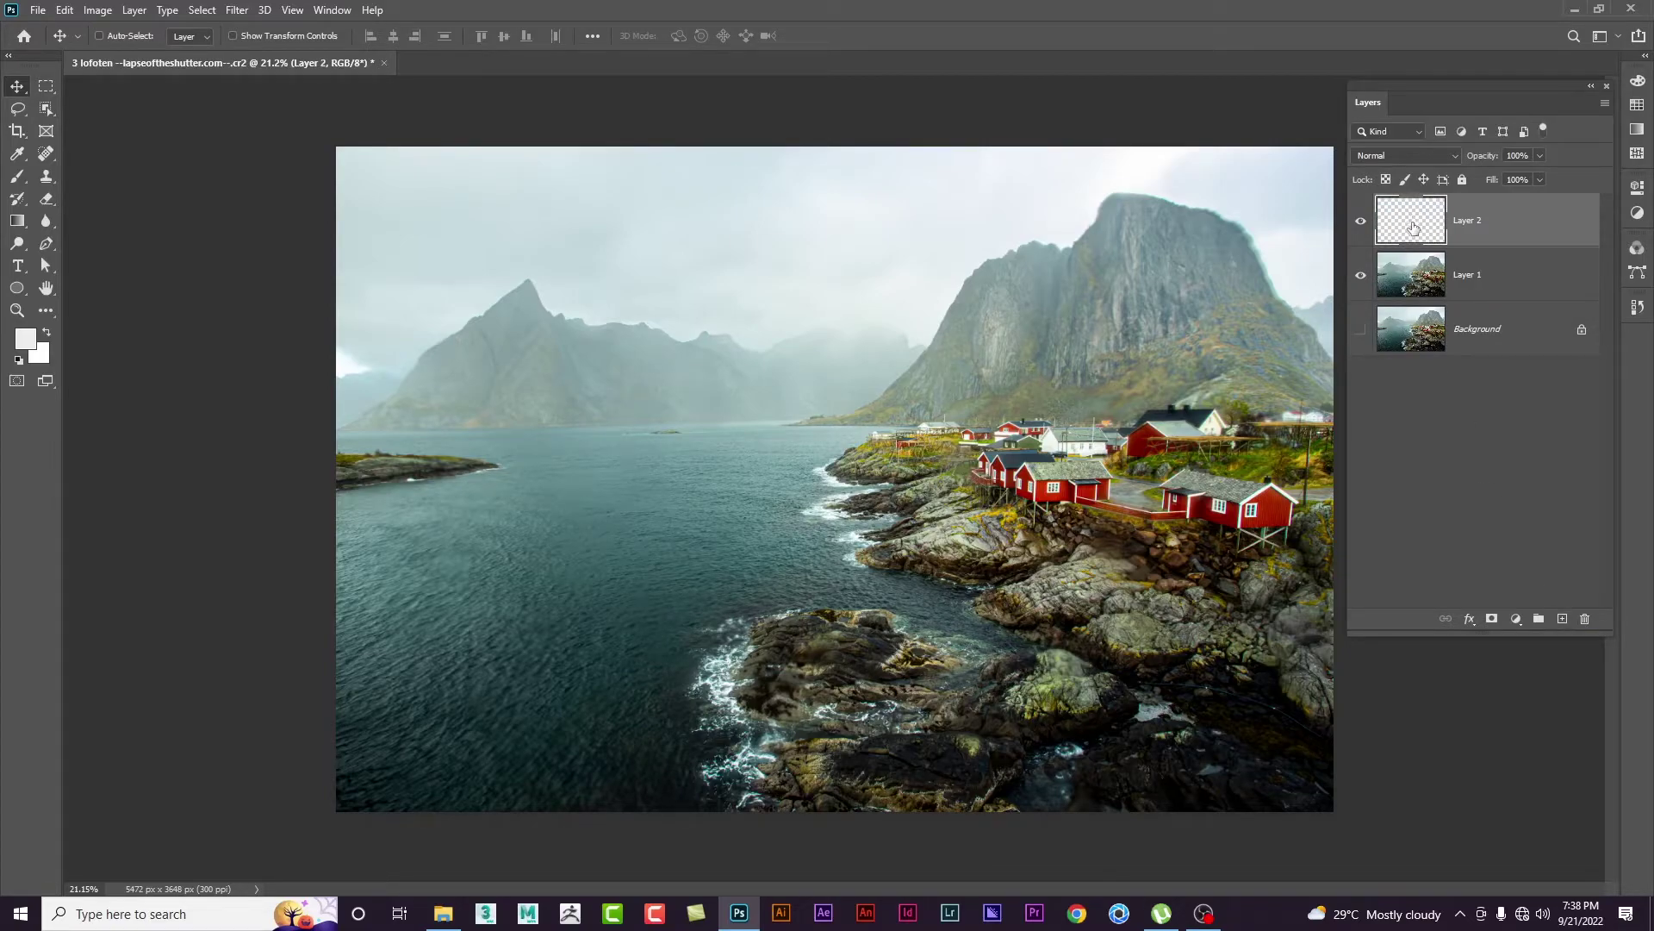
pyautogui.click(1362, 276)
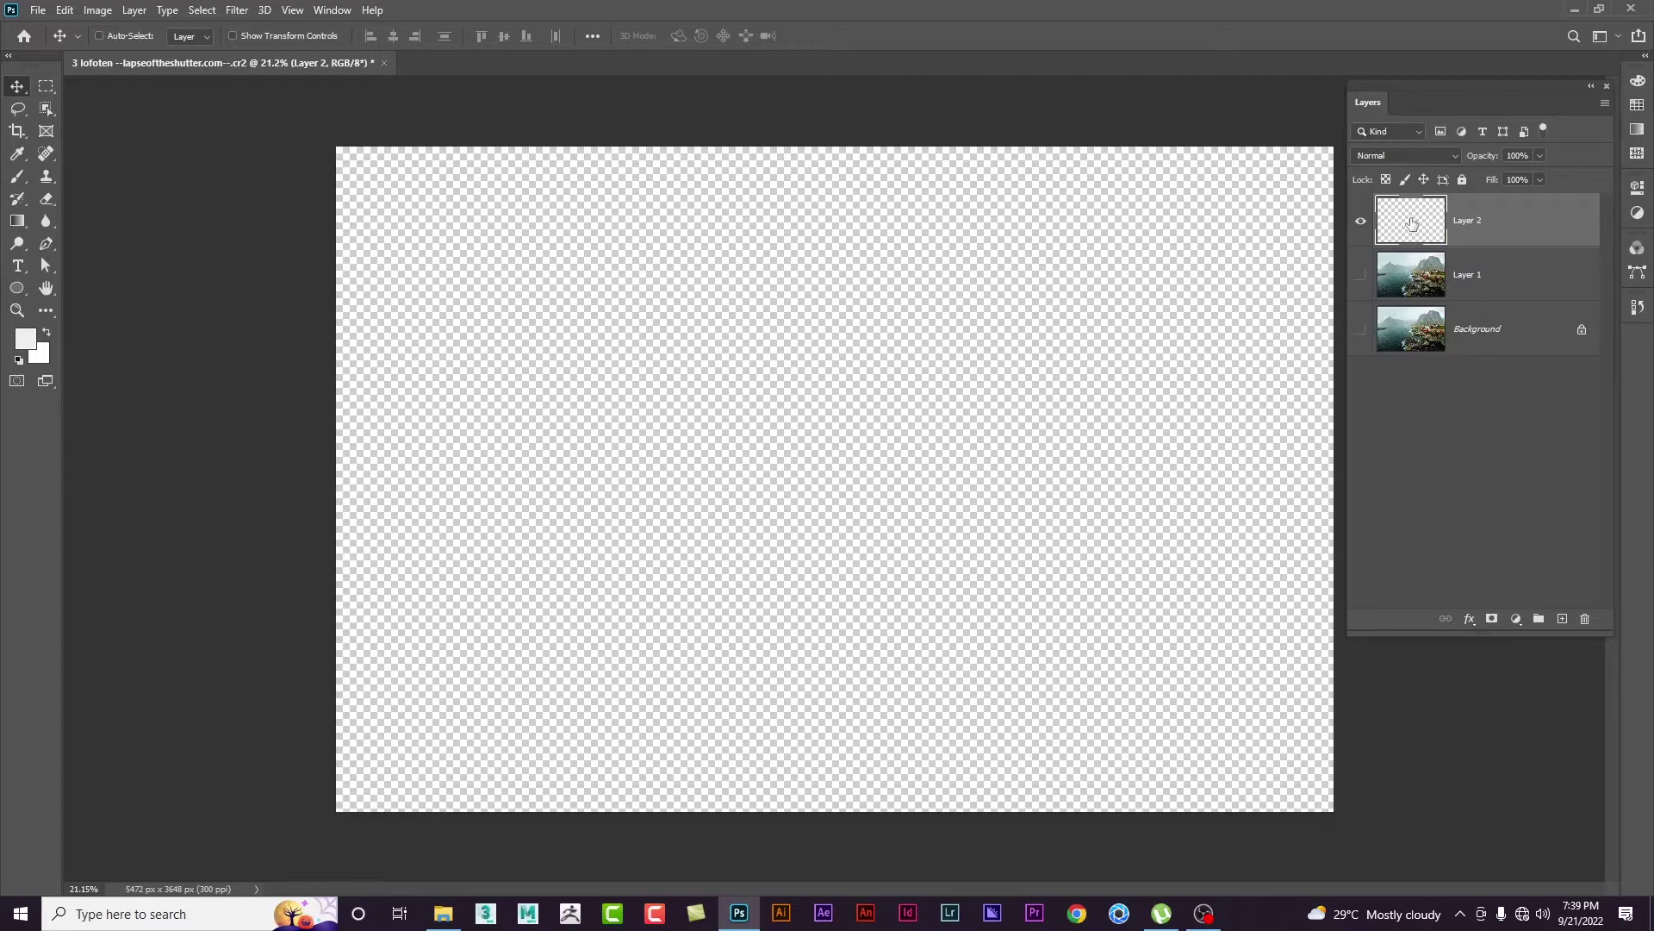
pyautogui.click(1362, 277)
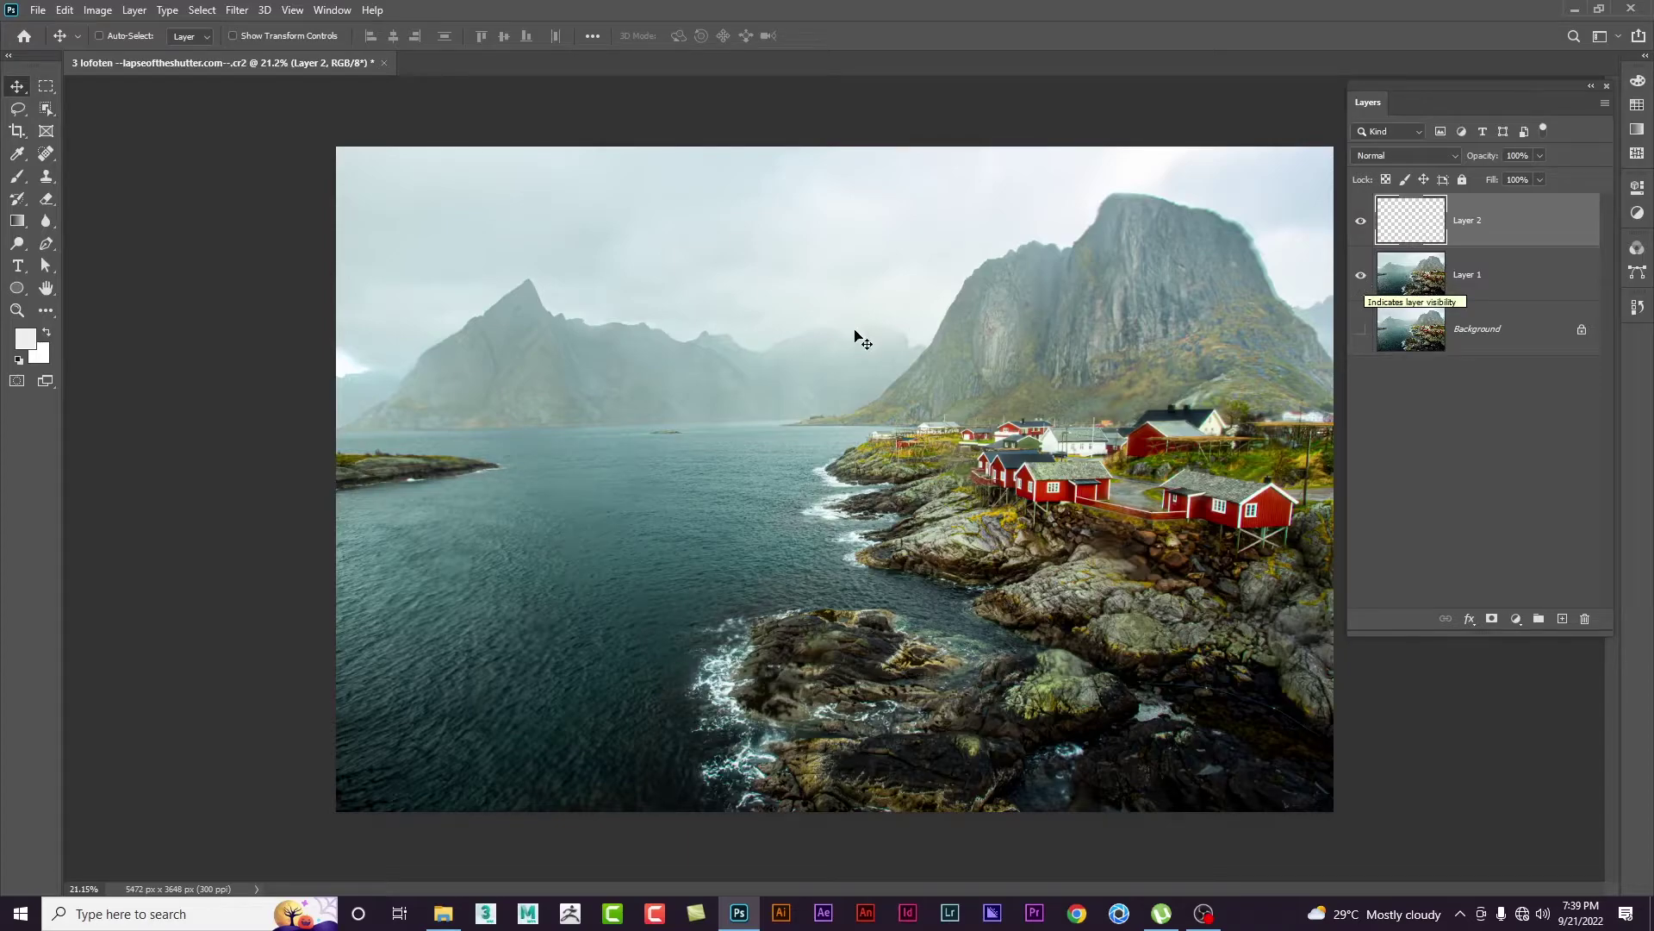
pyautogui.click(19, 360)
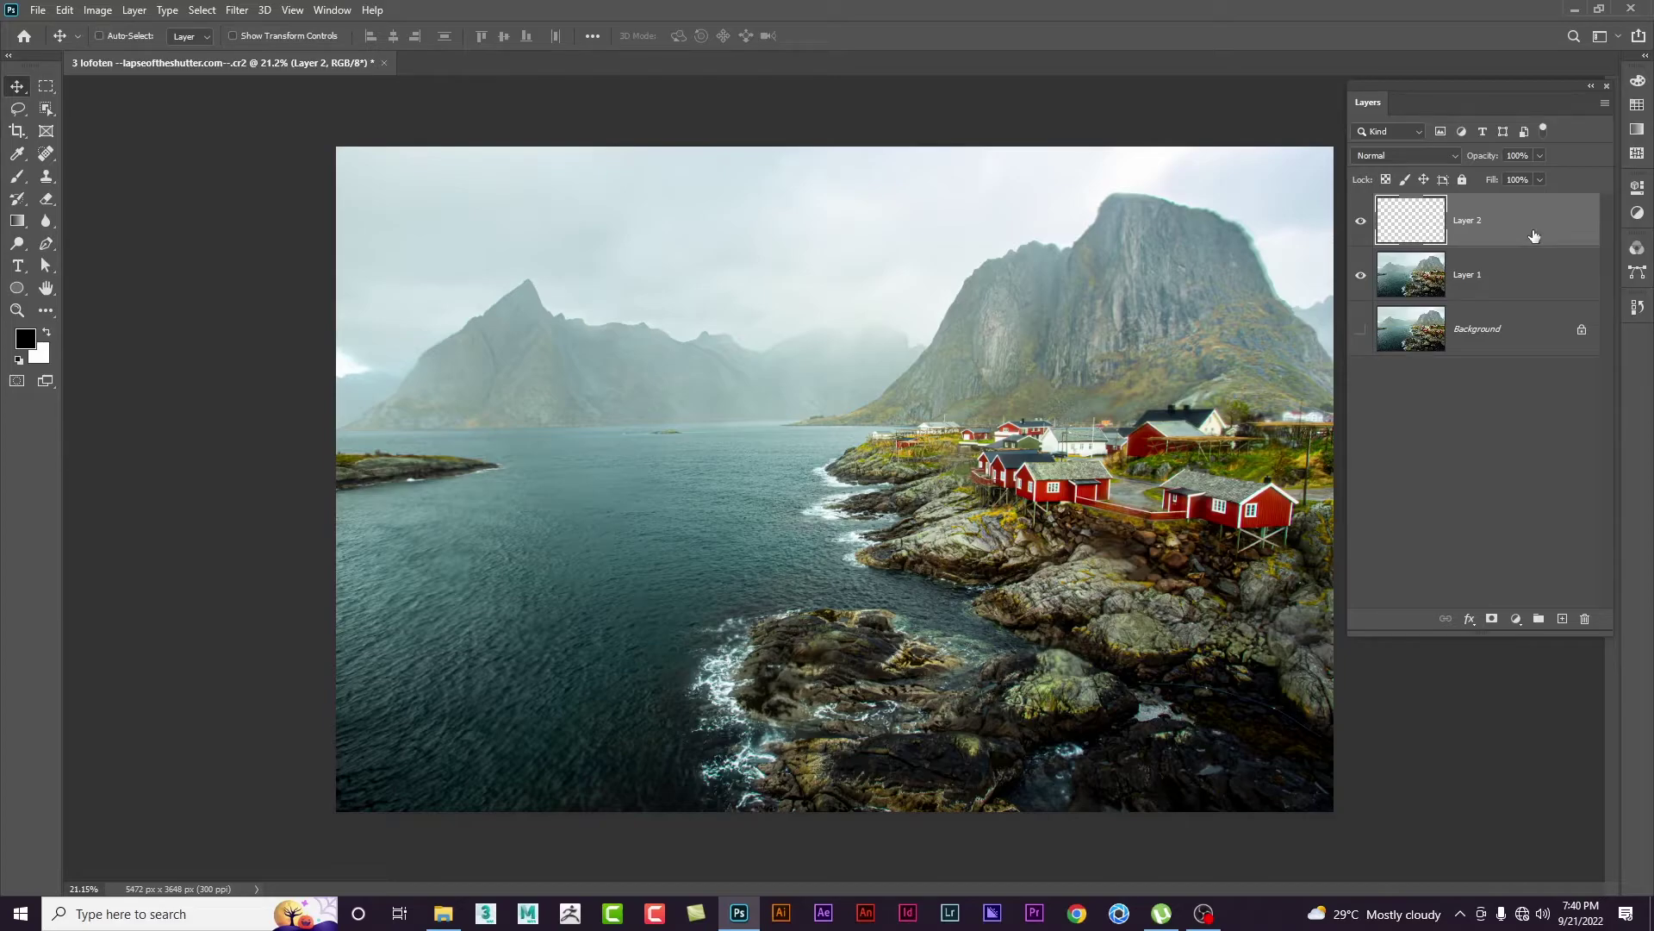
pyautogui.press('alt')
pyautogui.hotkey('alt', 'BackSpace')
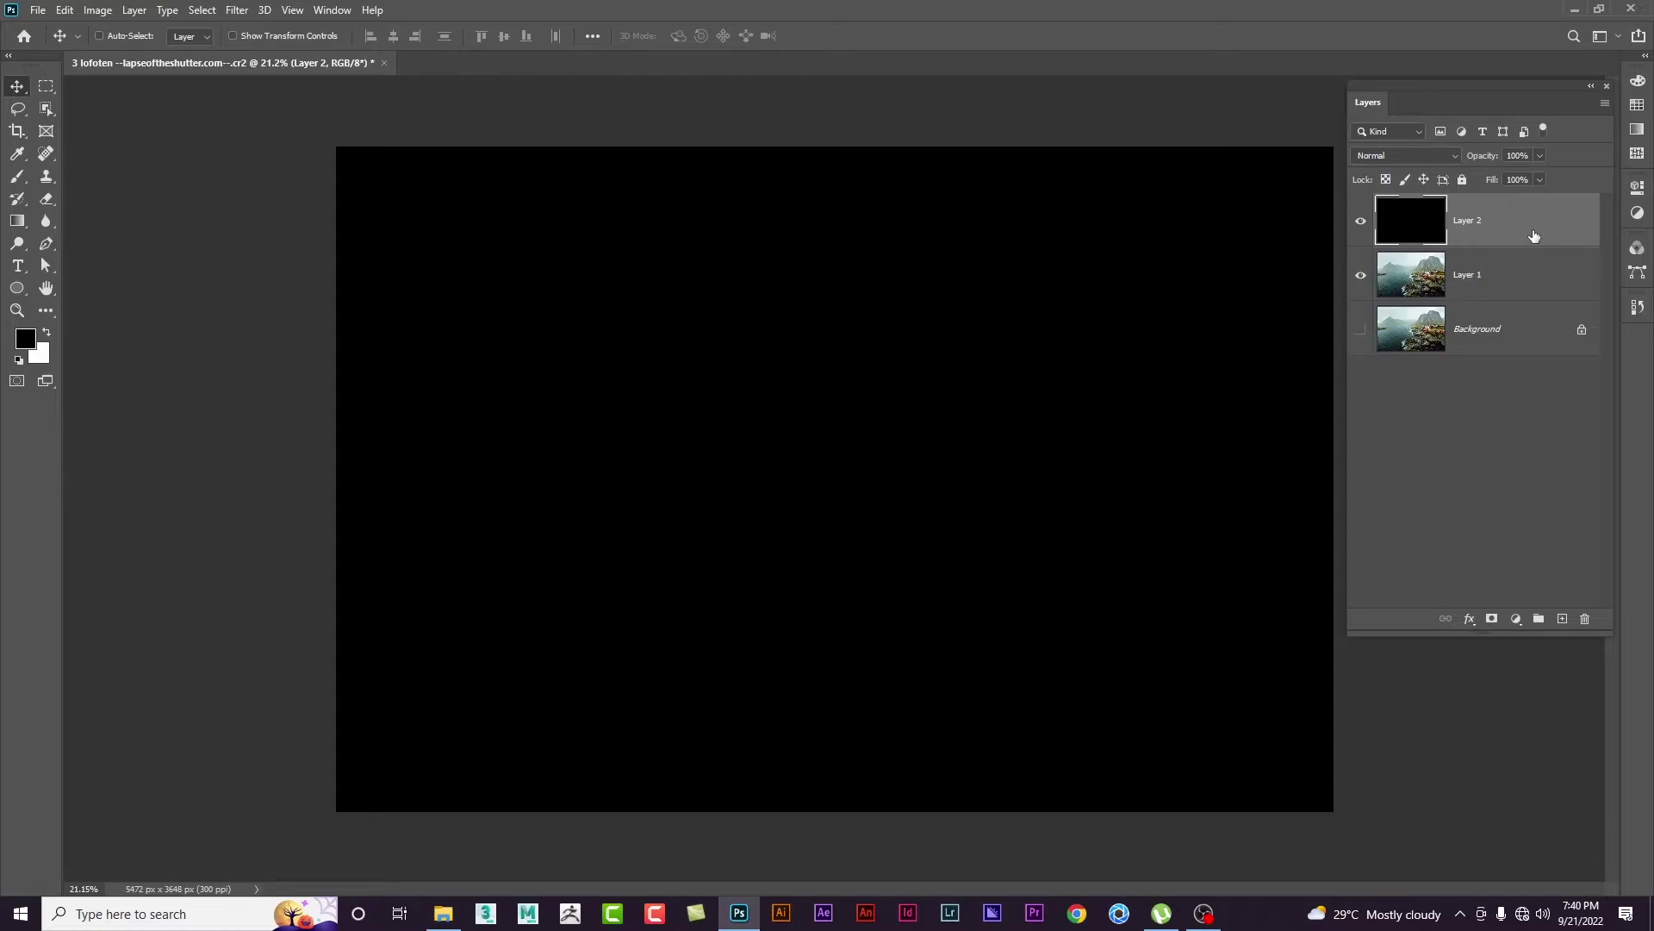
pyautogui.hotkey('ctrl', 'z')
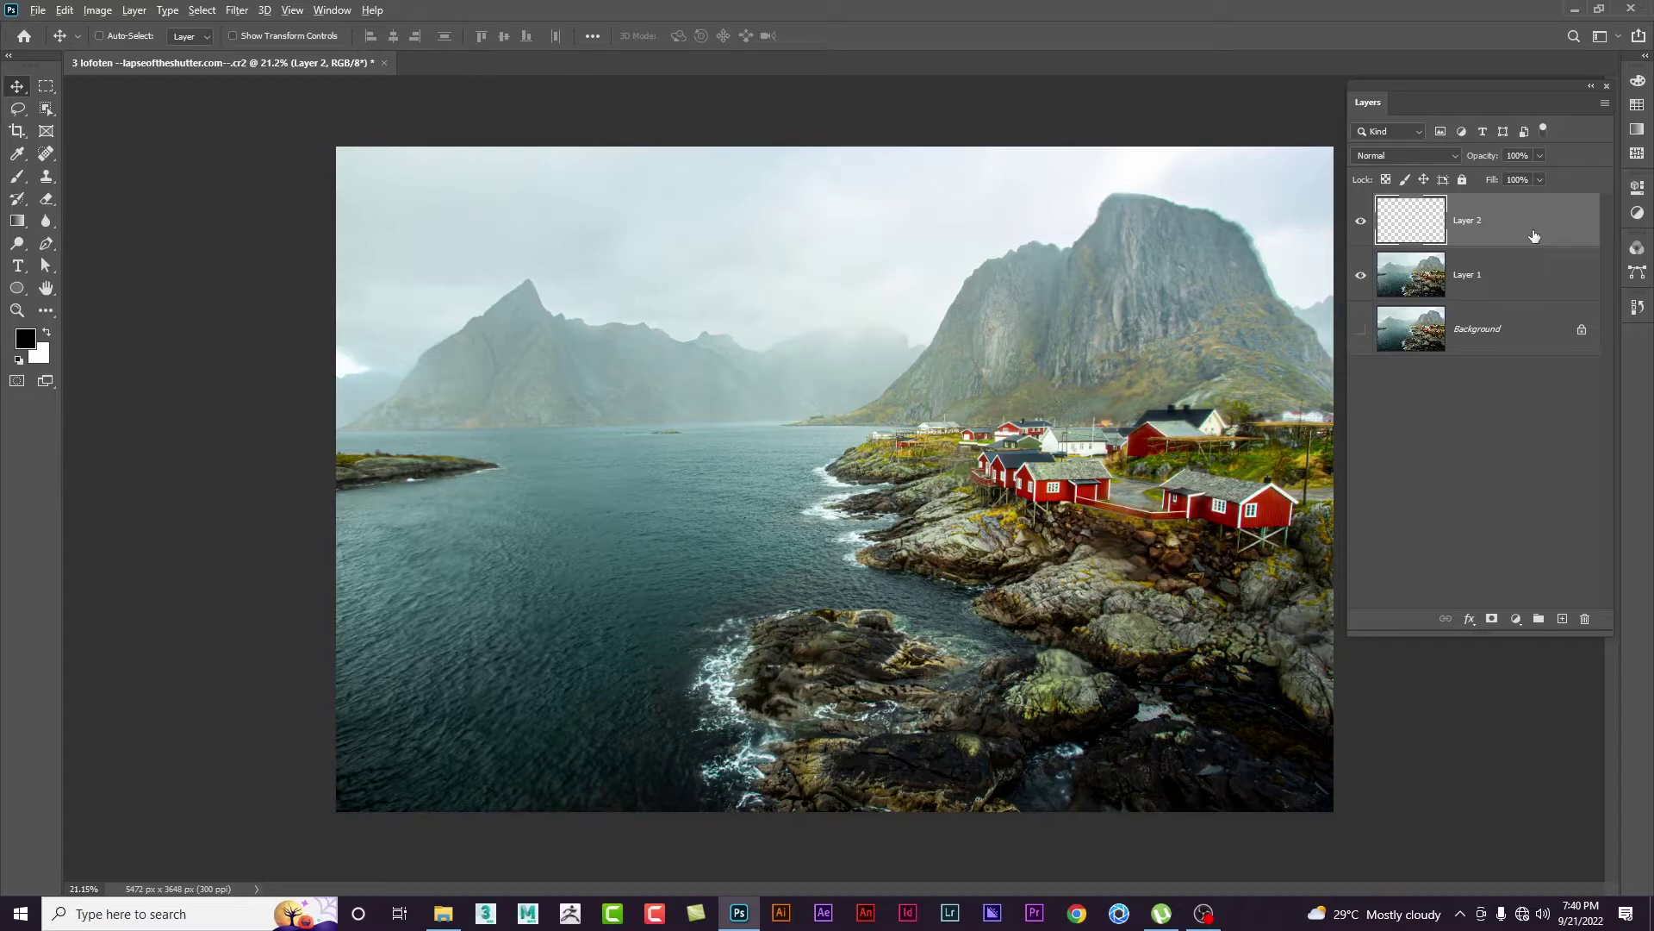
pyautogui.hotkey('alt', 'BackSpace')
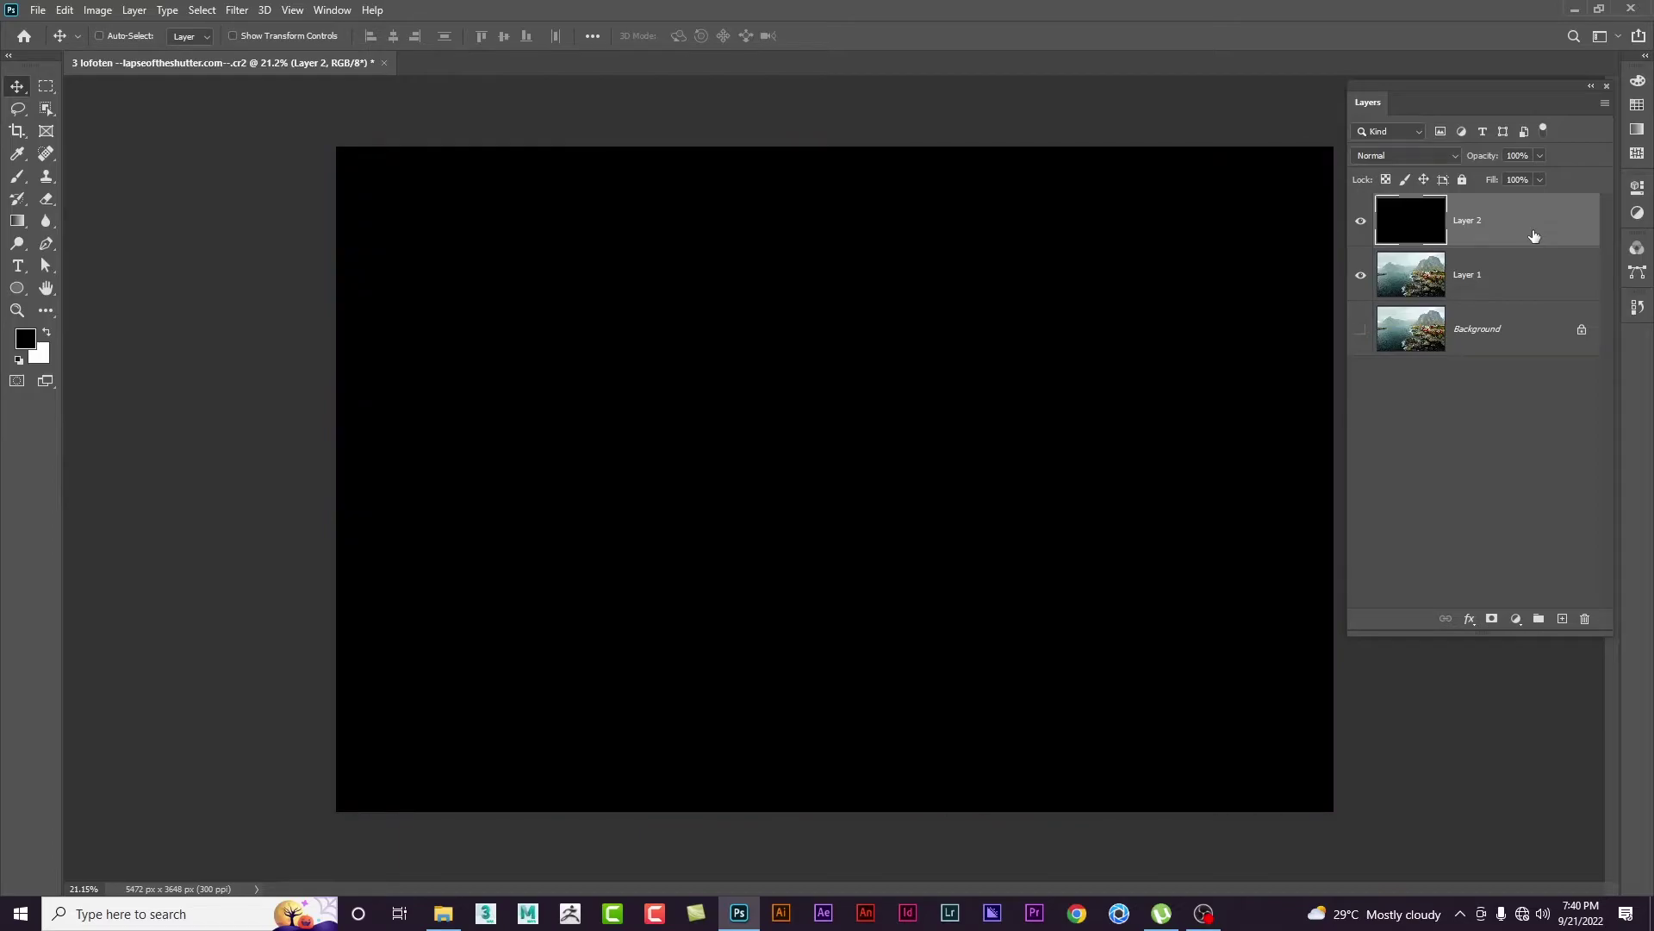
pyautogui.hotkey('ctrl', 'z')
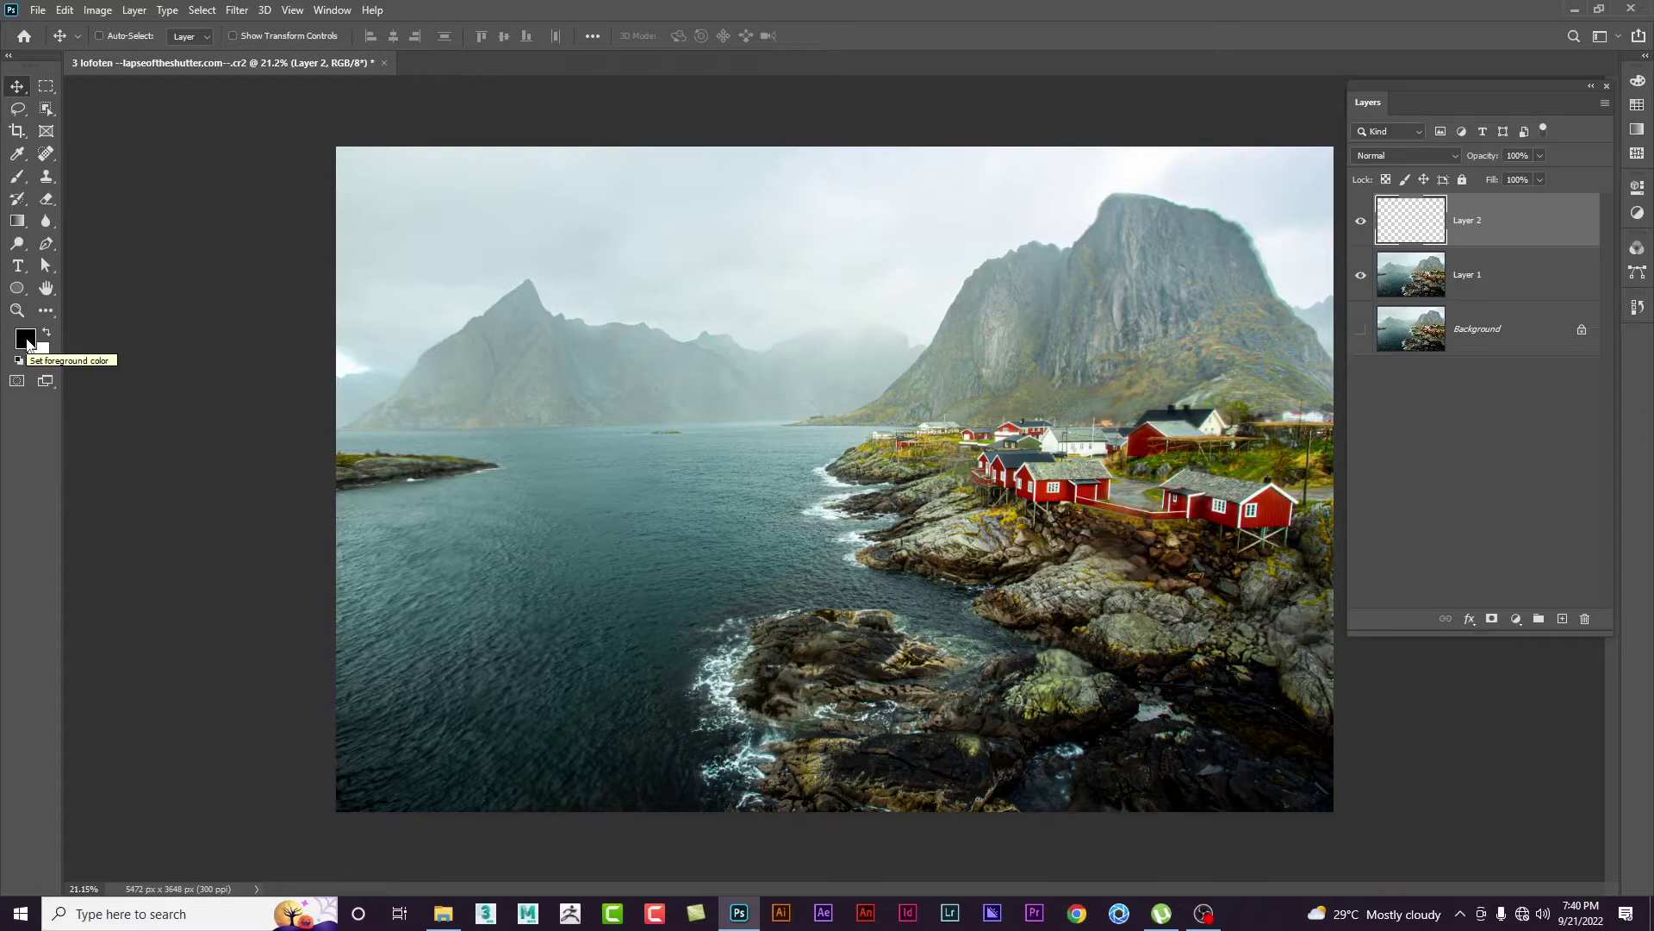
# Step: Set the foreground colour to red and trial a red fill on Layer 2
pyautogui.click(27, 343)
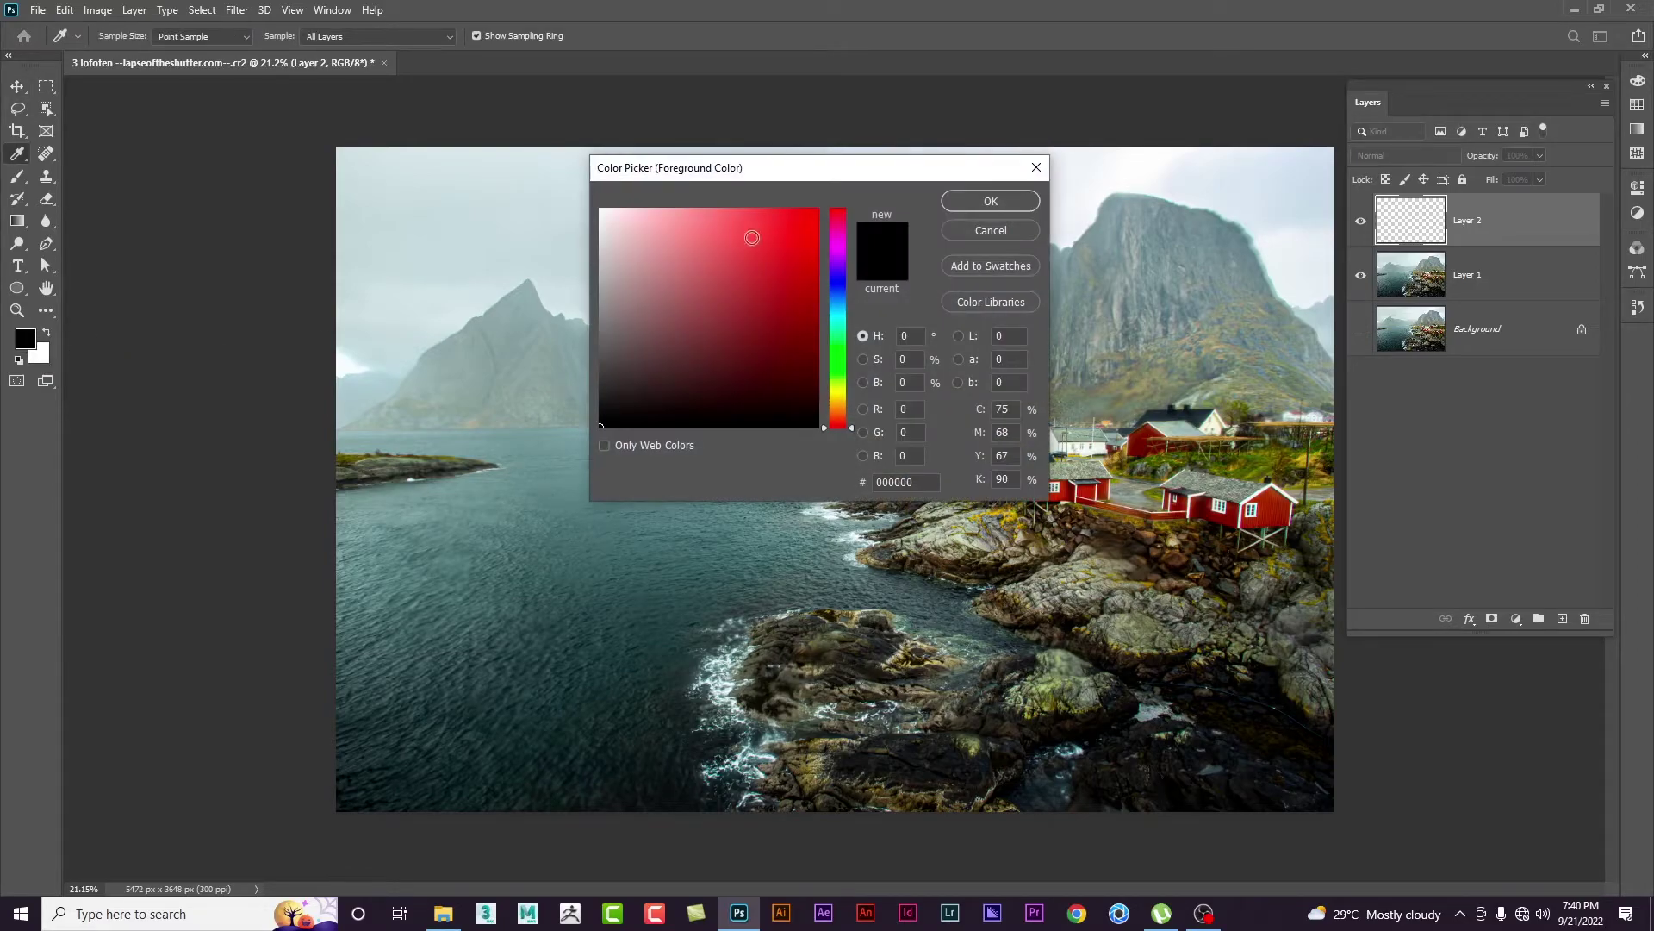
pyautogui.click(775, 218)
pyautogui.click(955, 207)
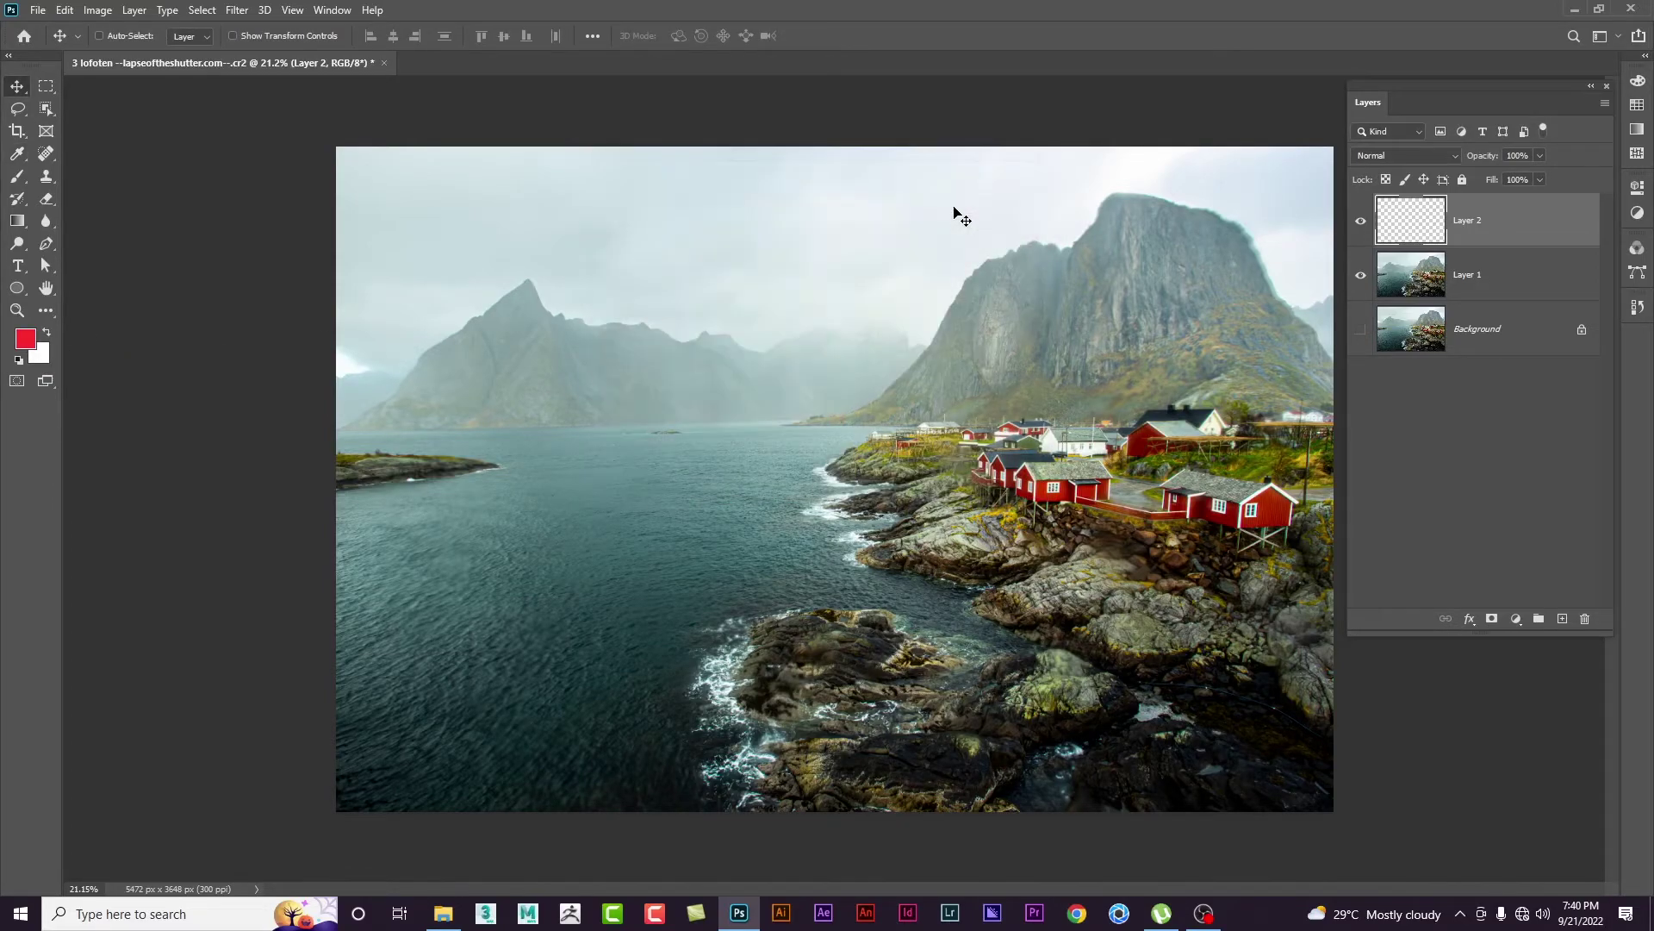
pyautogui.hotkey('alt', 'BackSpace')
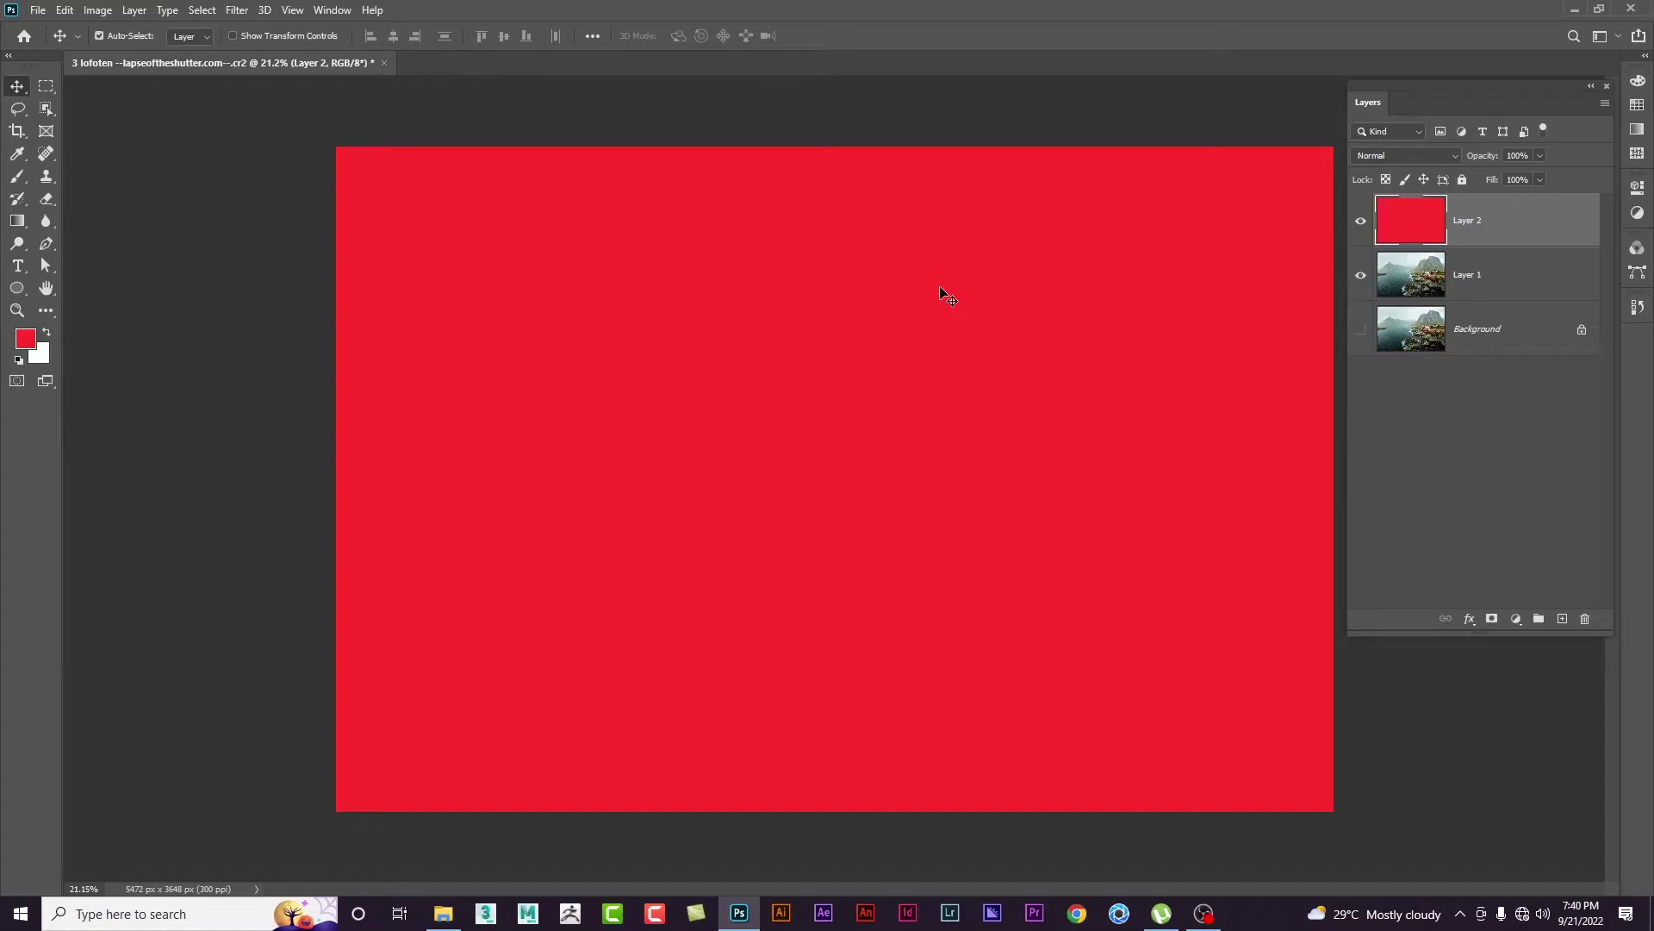
pyautogui.hotkey('ctrl', 'z')
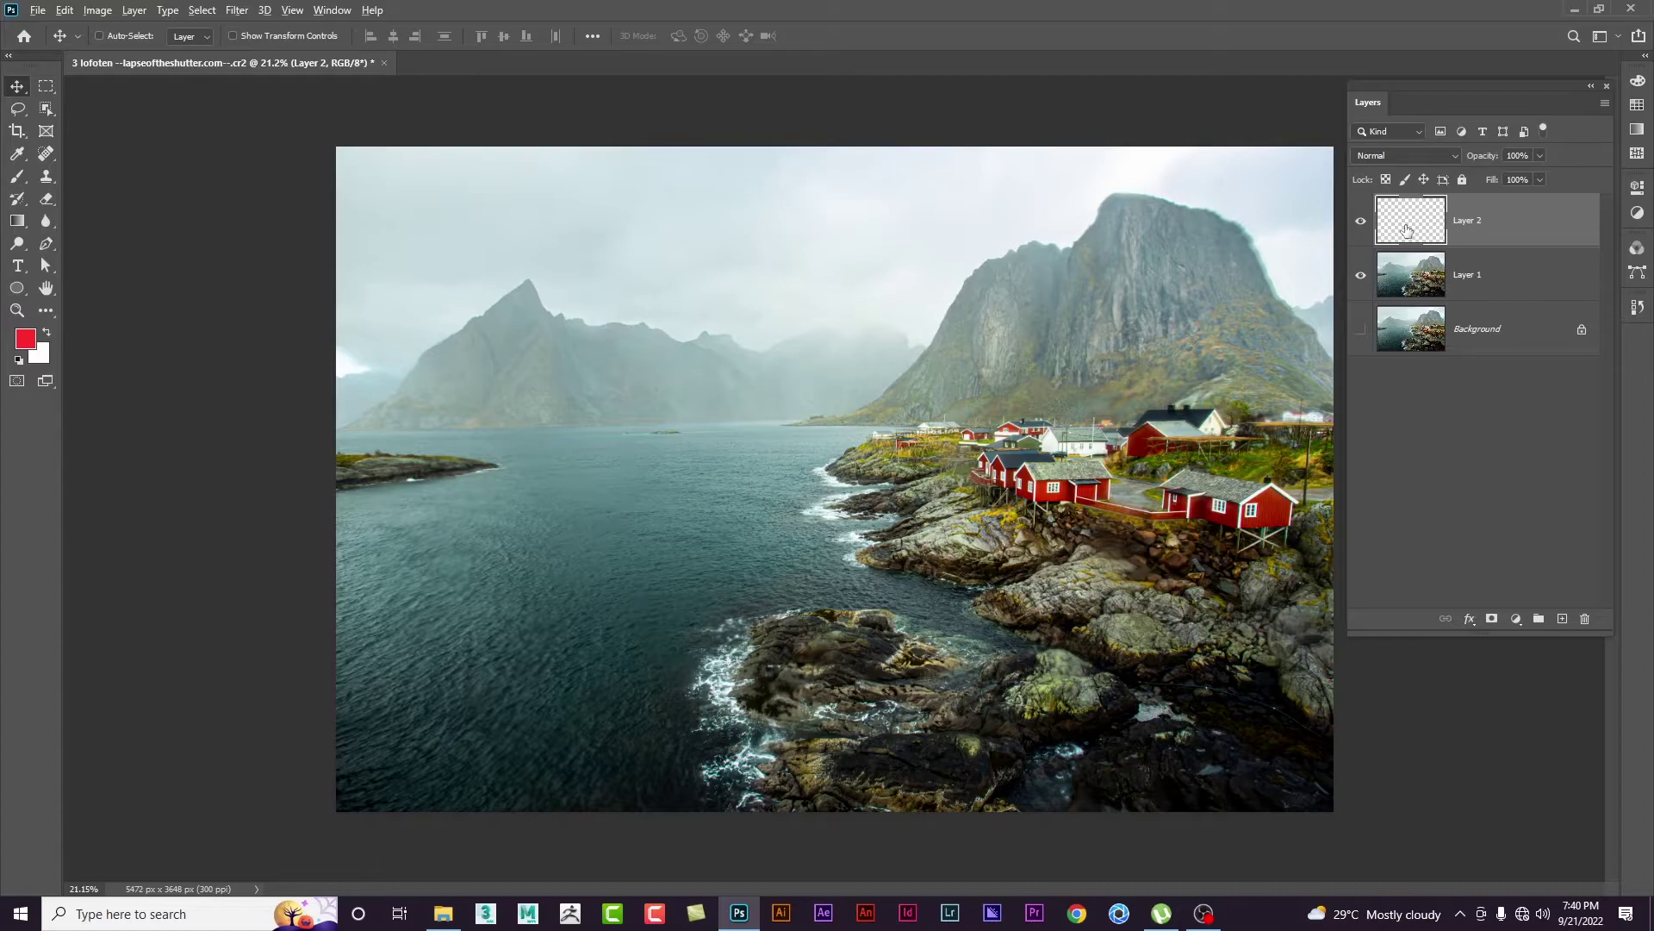
pyautogui.hotkey('alt', 'BackSpace')
# Step: Undo the trial white and red fills so Layer 2 is empty, and float the Tools panel
pyautogui.click(1361, 224)
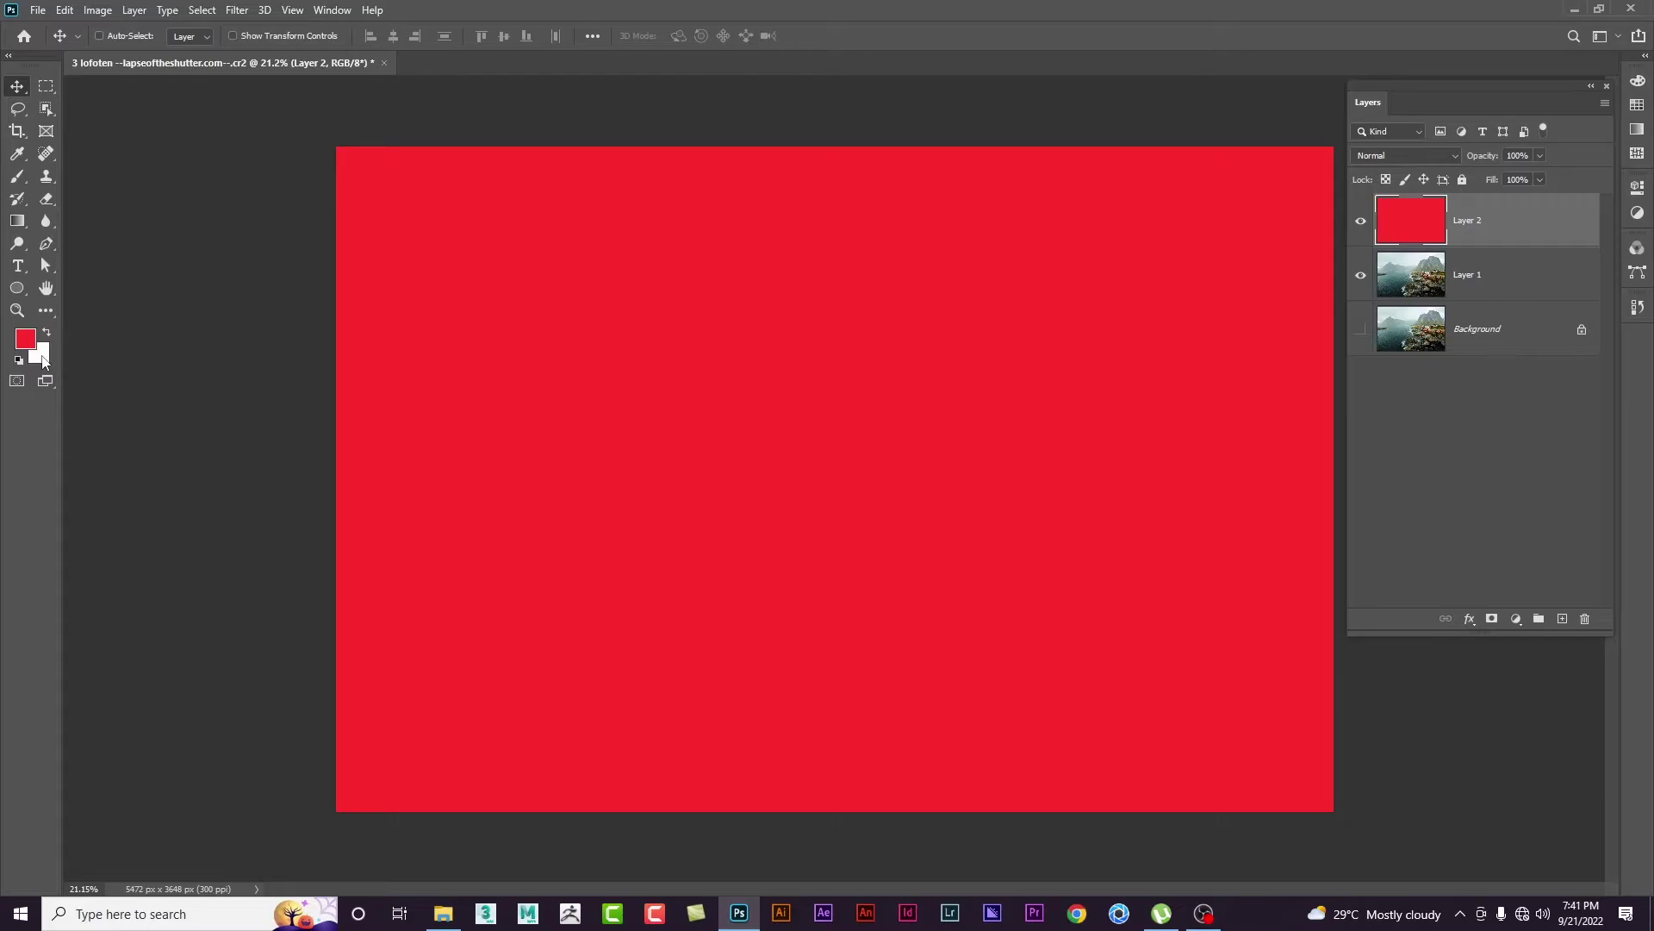
pyautogui.press('ctrl')
pyautogui.hotkey('ctrl', 'BackSpace')
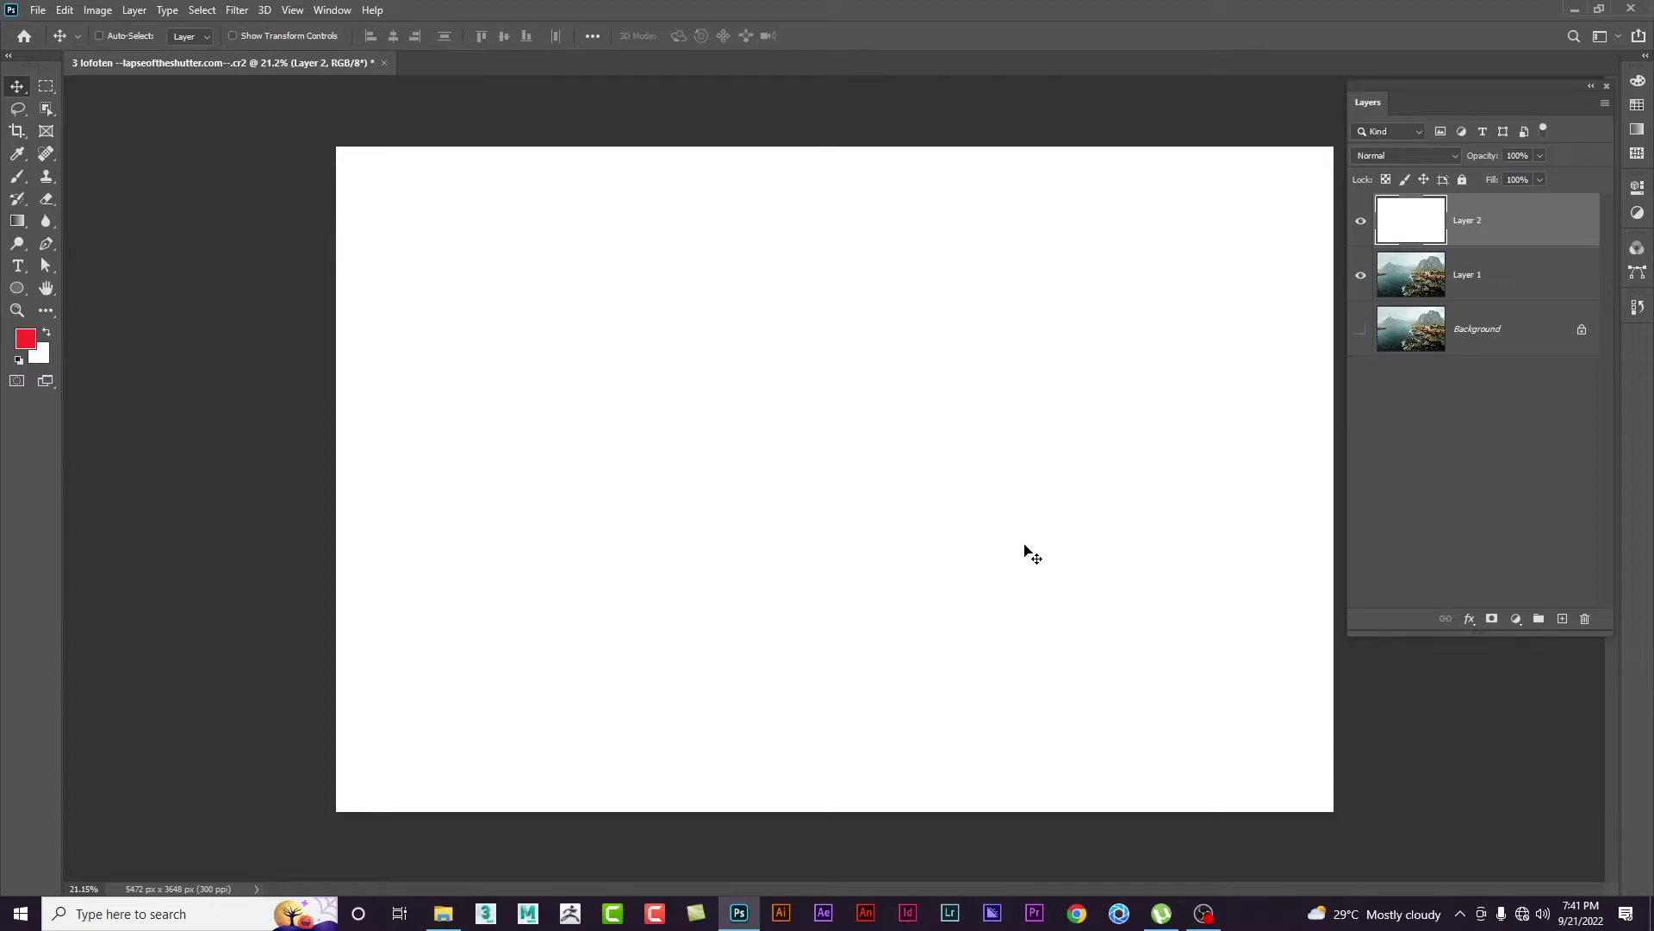
pyautogui.hotkey('alt', 'BackSpace')
pyautogui.hotkey('ctrl', ',')
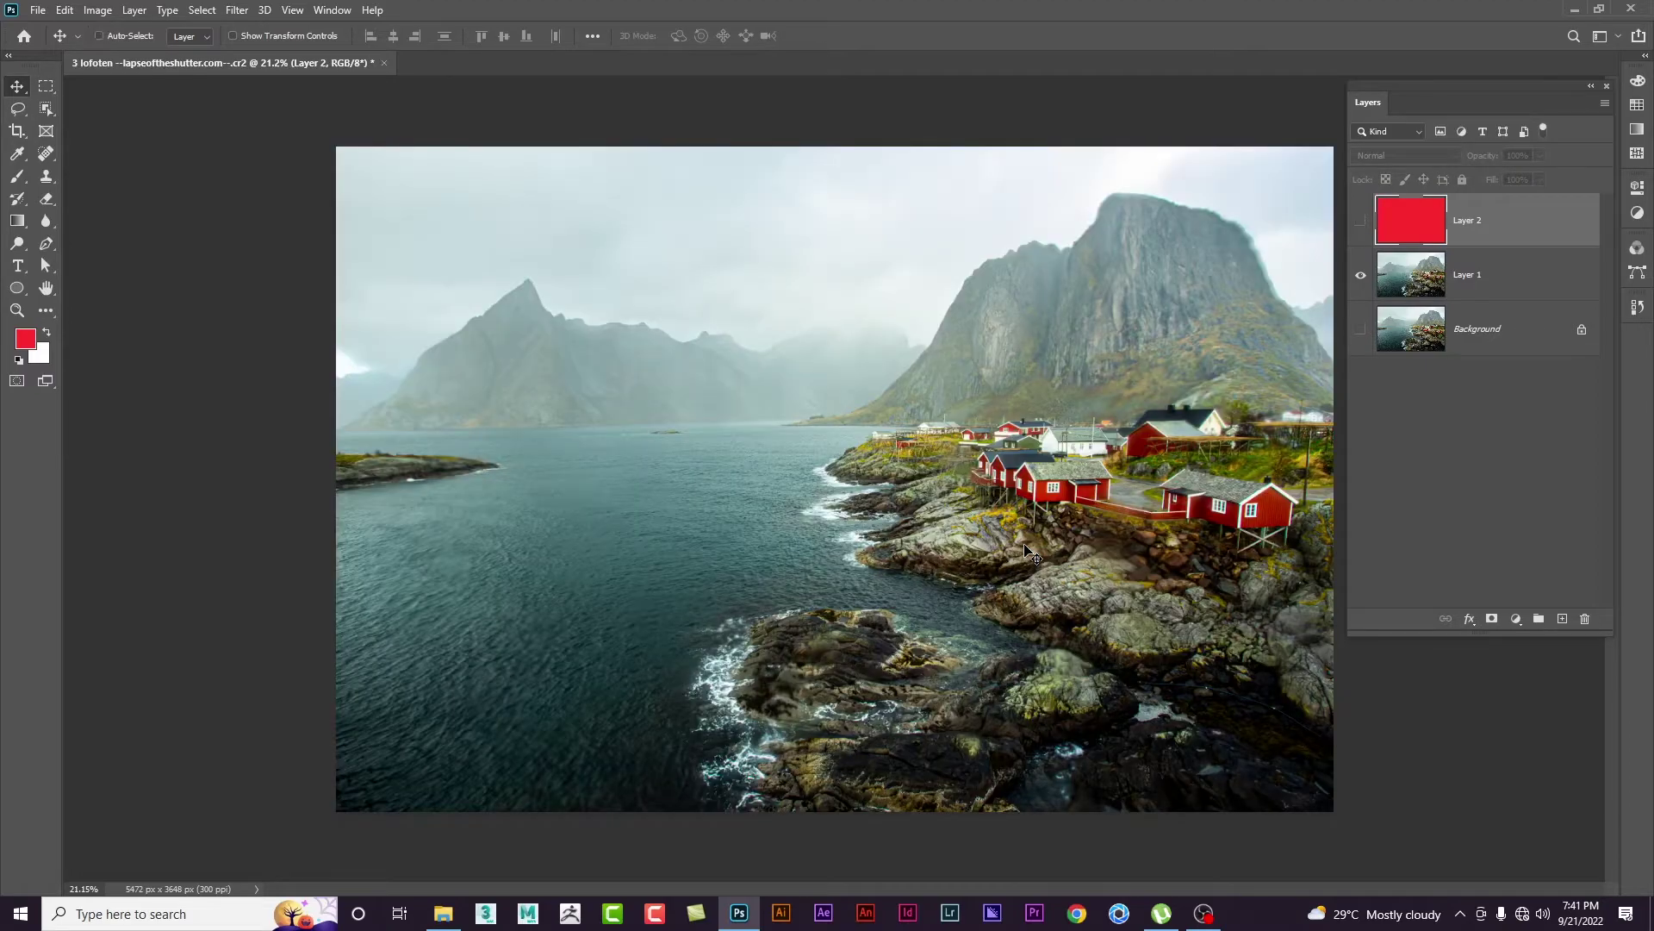
pyautogui.hotkey('ctrl', ',')
pyautogui.hotkey('ctrl', 'z')
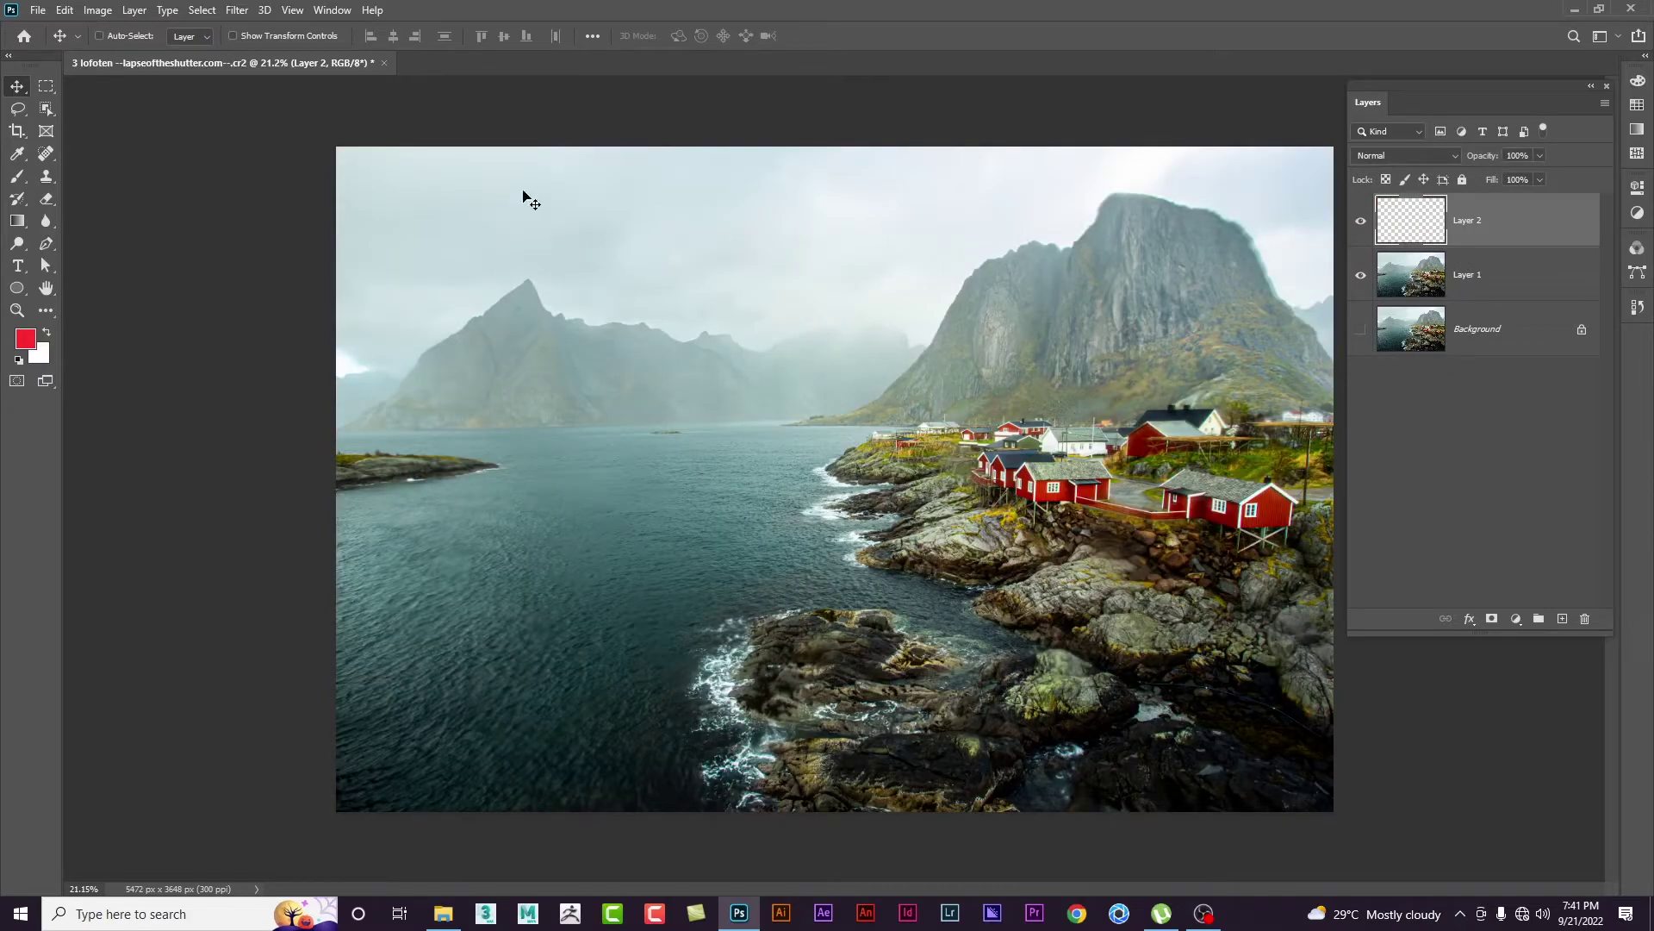
pyautogui.moveTo(34, 69)
pyautogui.mouseDown()
pyautogui.moveTo(212, 194)
pyautogui.moveTo(178, 194)
pyautogui.mouseUp()
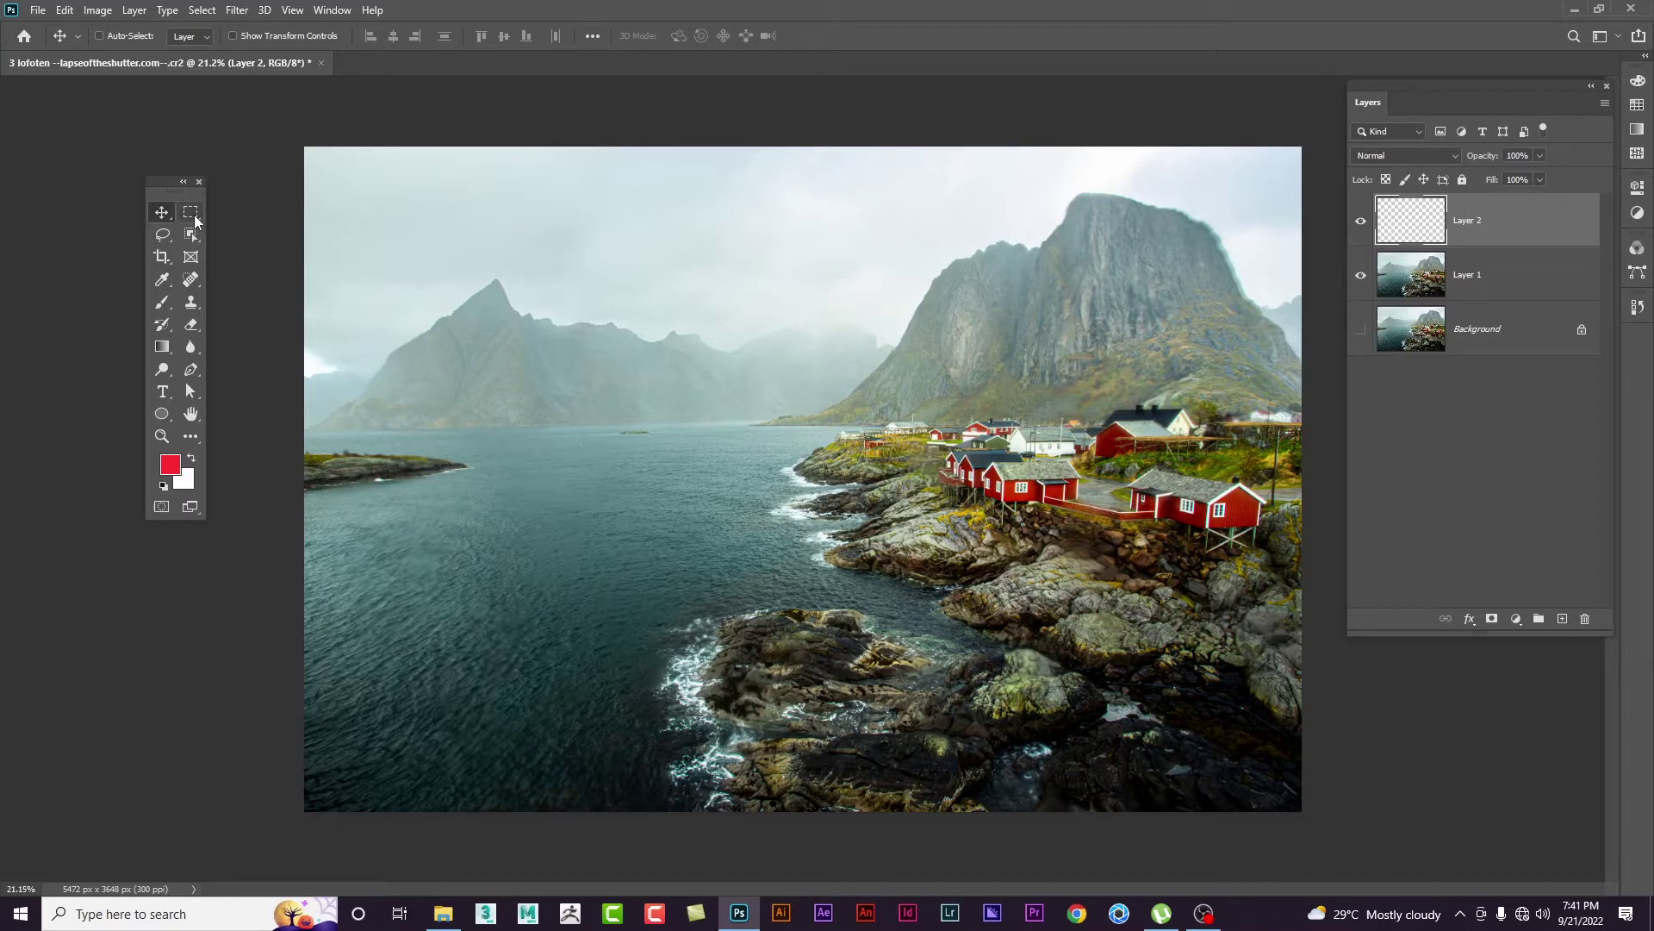
# Step: Fill a rectangular selection over the left water and sky with red on Layer 2
pyautogui.click(194, 215)
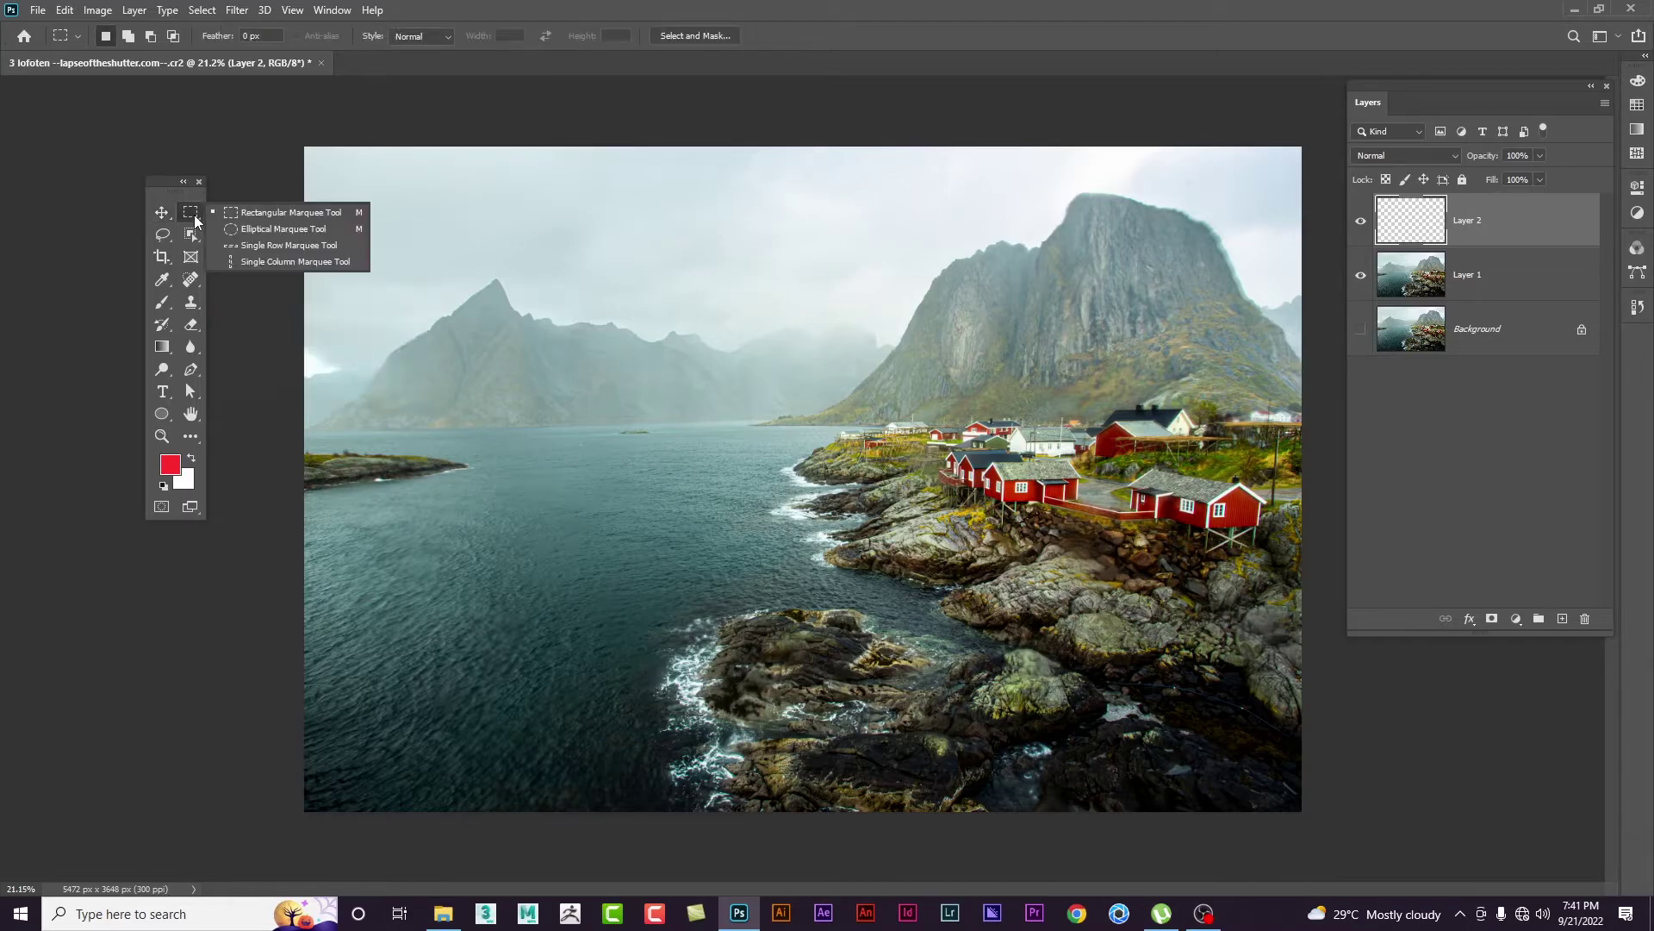
pyautogui.click(291, 214)
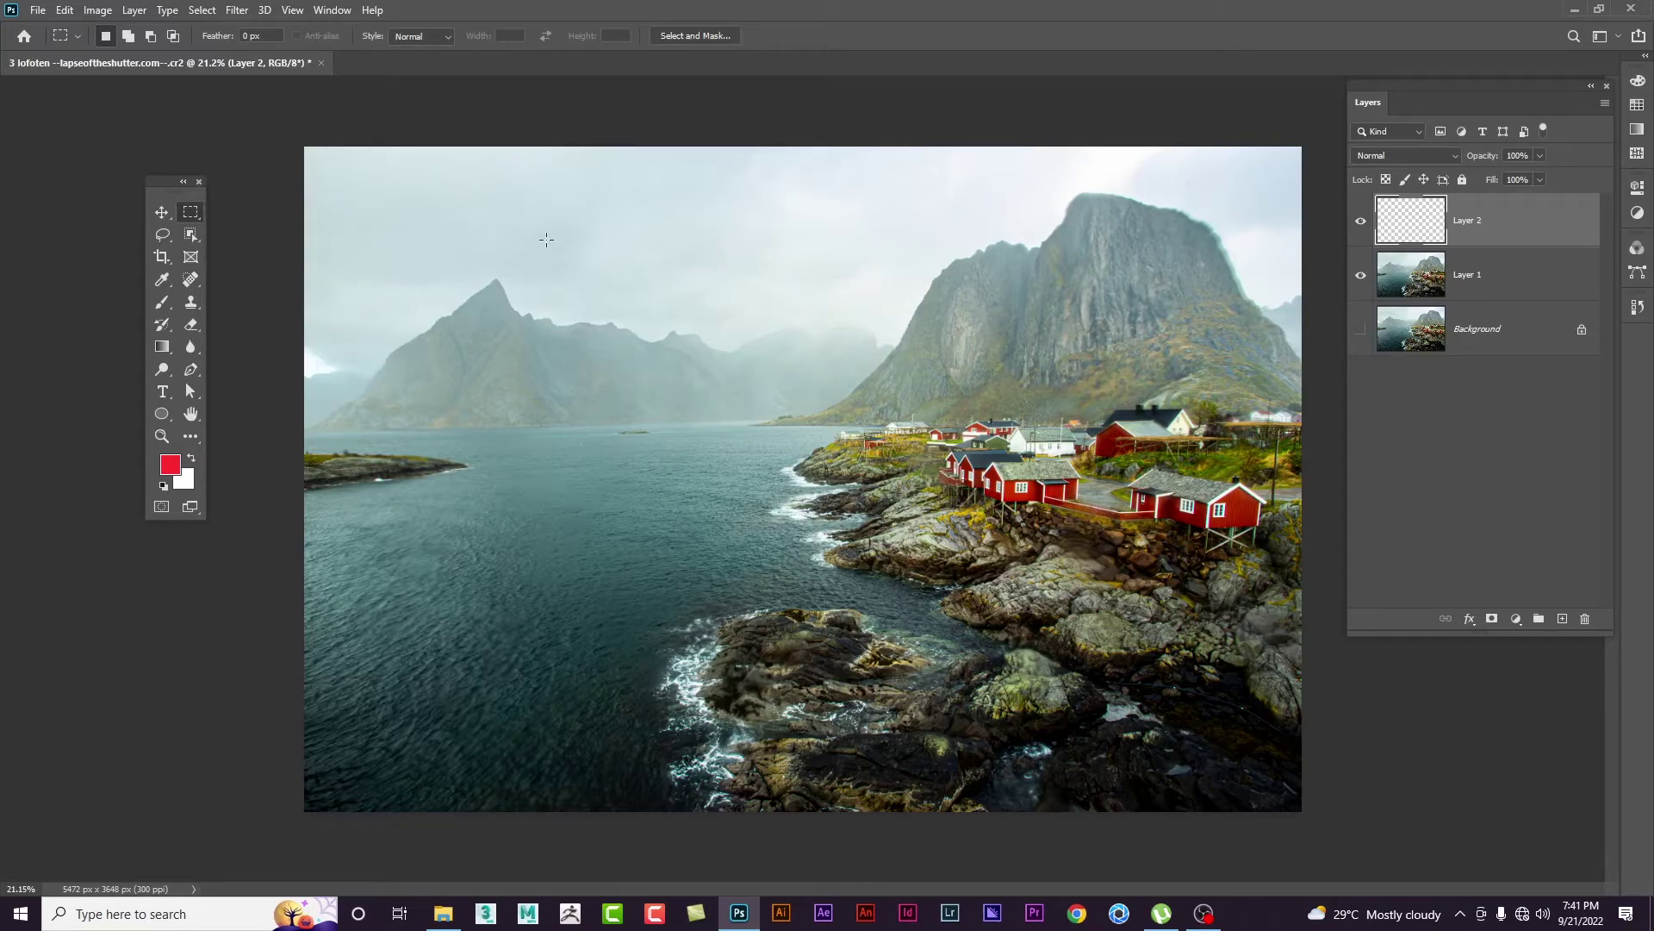
pyautogui.moveTo(480, 223); pyautogui.dragTo(905, 576)
pyautogui.hotkey('alt', 'BackSpace')
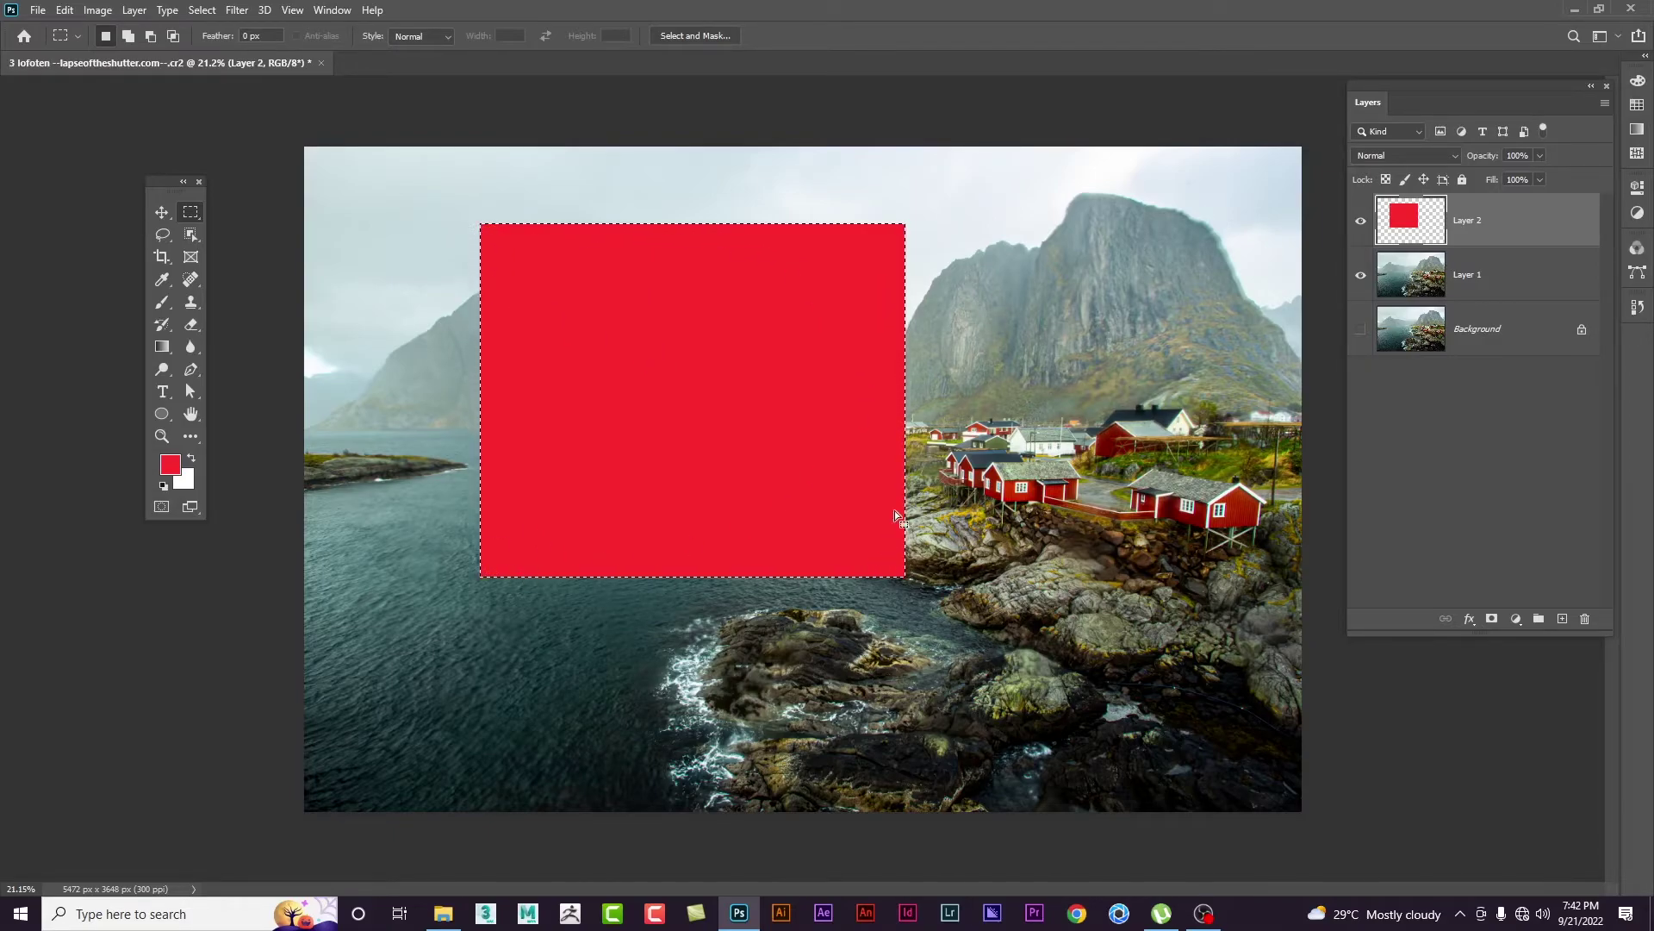
# Step: Add a tall white rectangle over the houses, then toggle Layer 2's visibility to check it
pyautogui.click(545, 190)
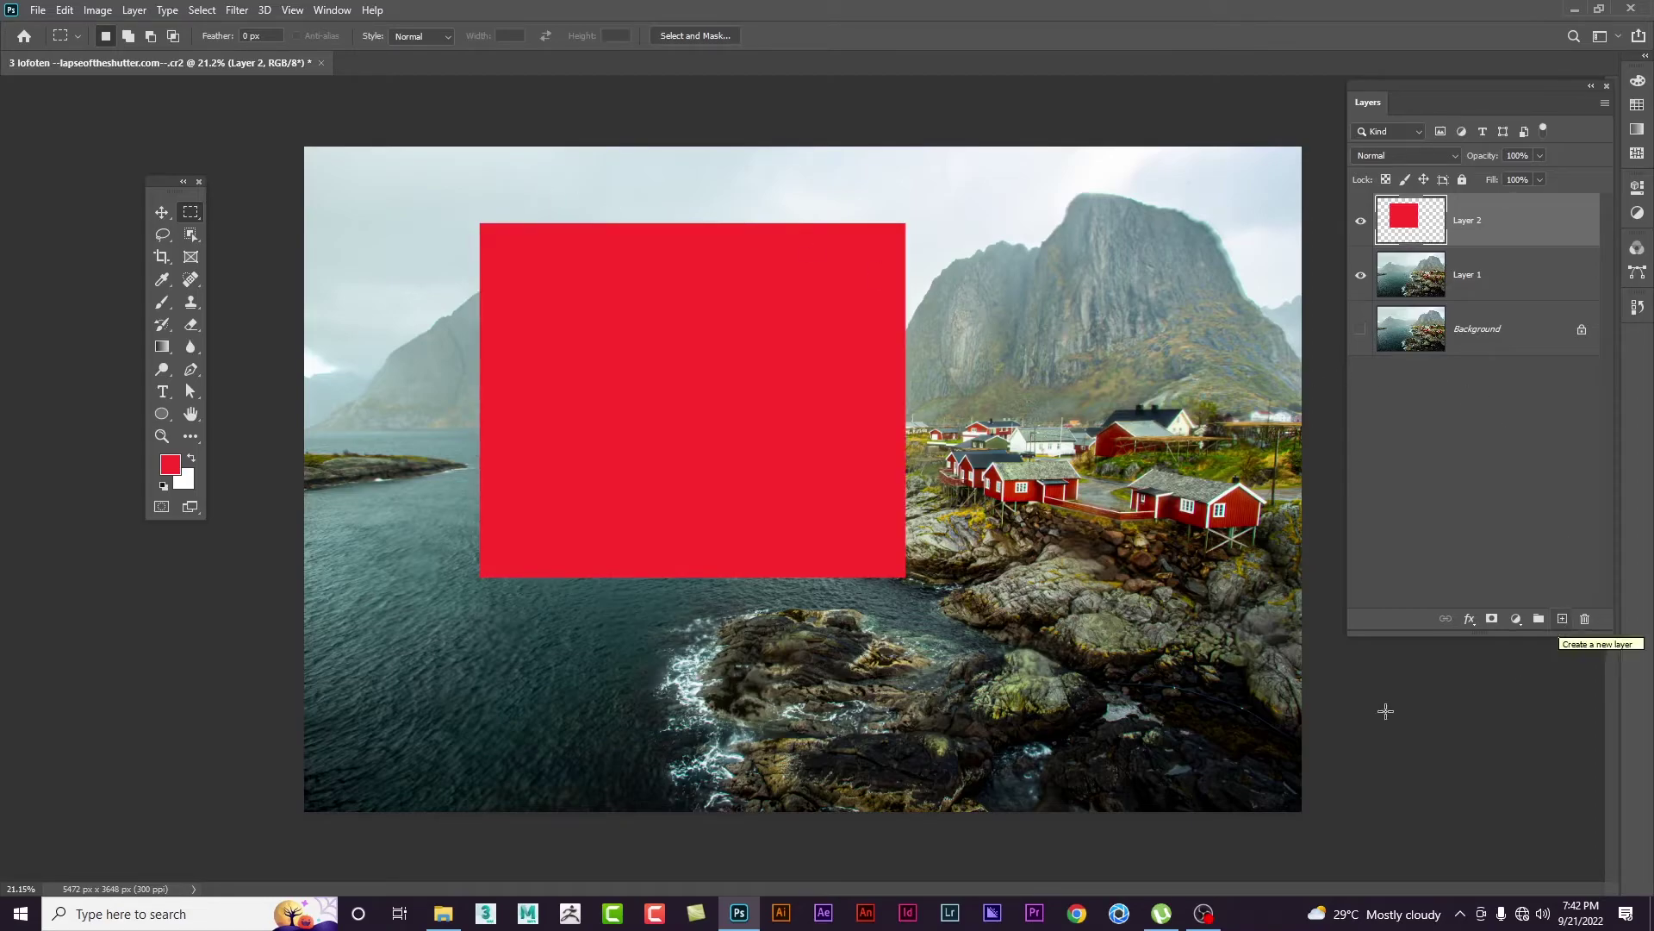
pyautogui.moveTo(1001, 431)
pyautogui.mouseDown()
pyautogui.moveTo(1098, 581)
pyautogui.moveTo(1234, 676)
pyautogui.mouseUp()
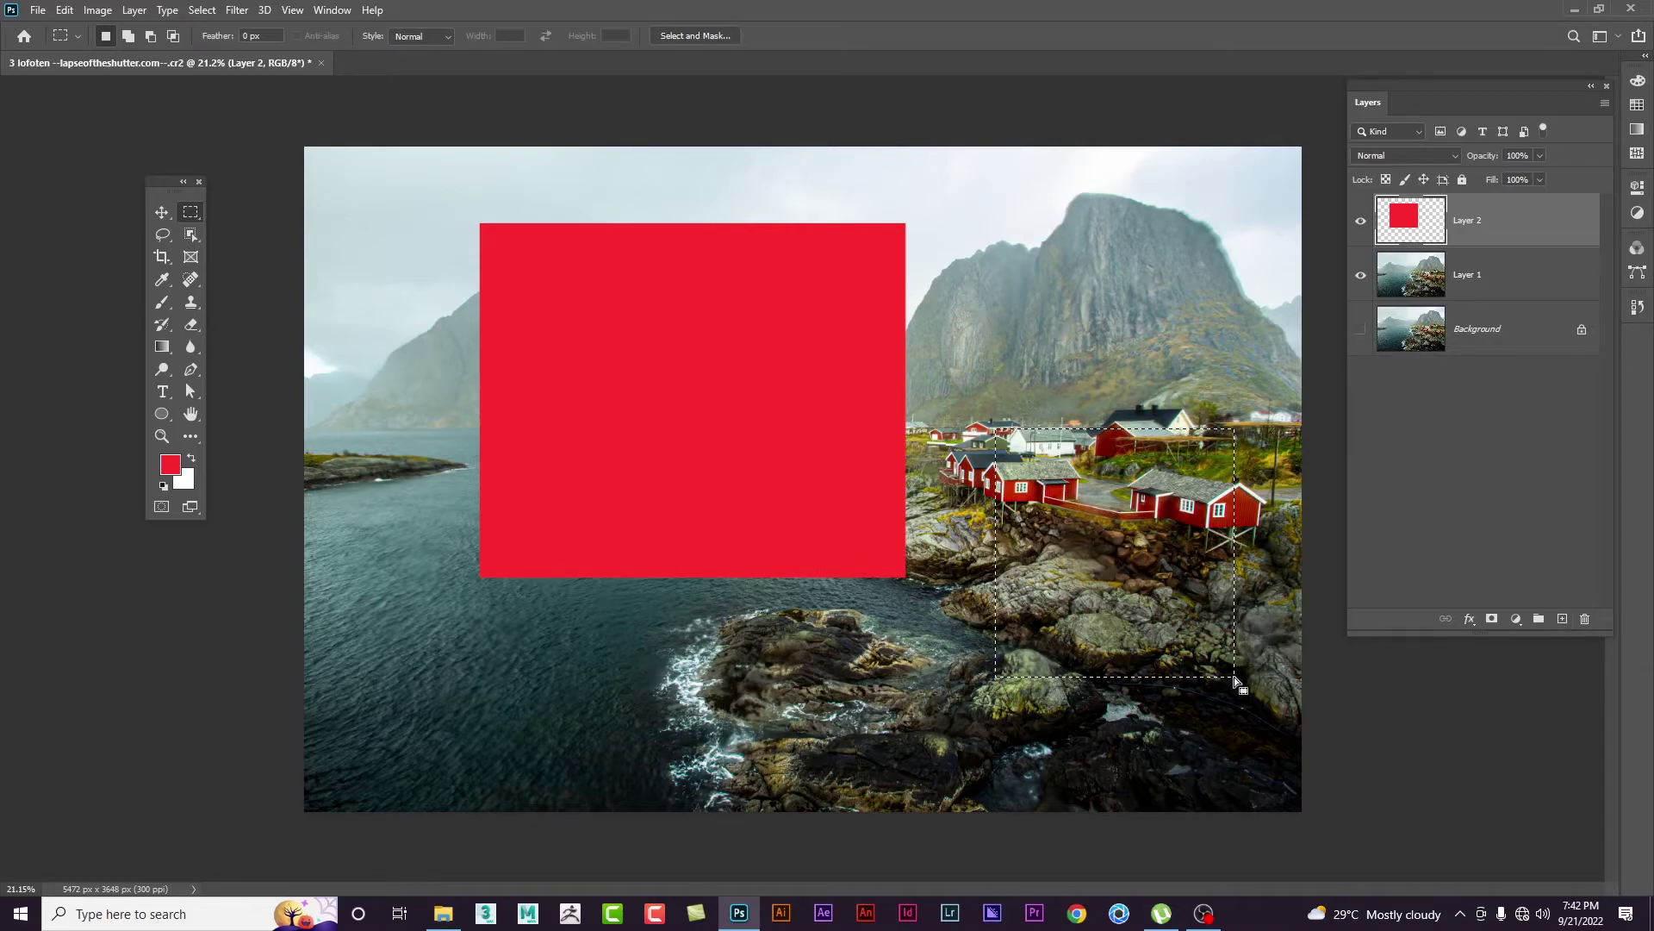
pyautogui.hotkey('ctrl', 'BackSpace')
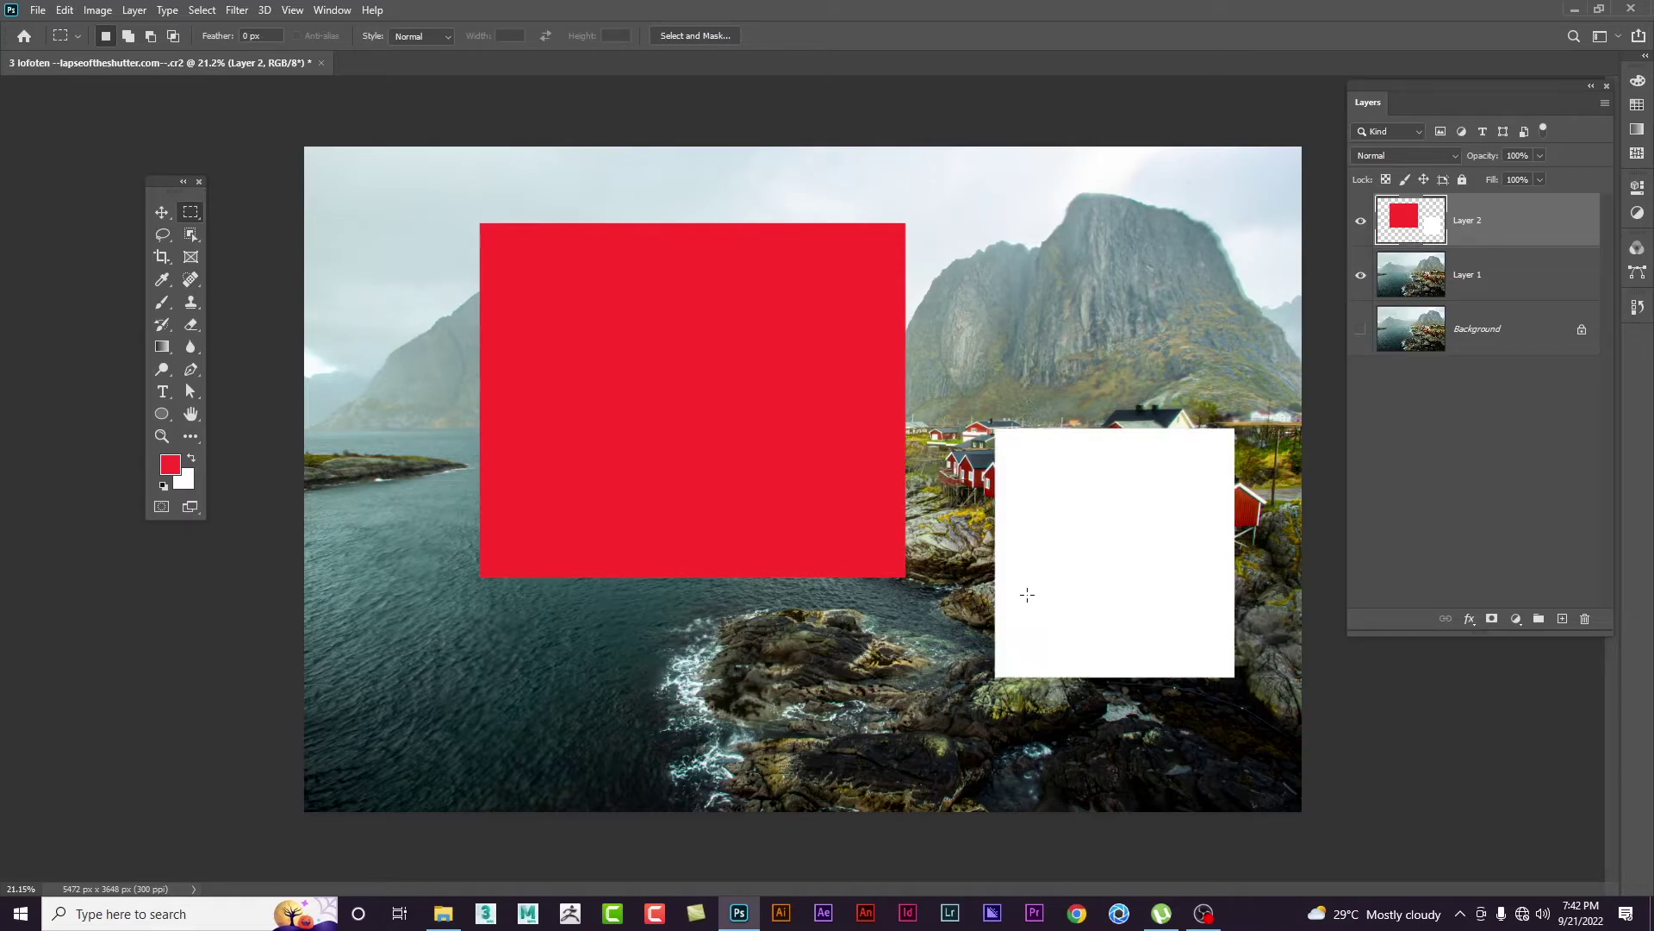
pyautogui.click(1360, 224)
# Step: Shift both Layer 2 rectangles together up and to the left with the Move tool
pyautogui.click(162, 214)
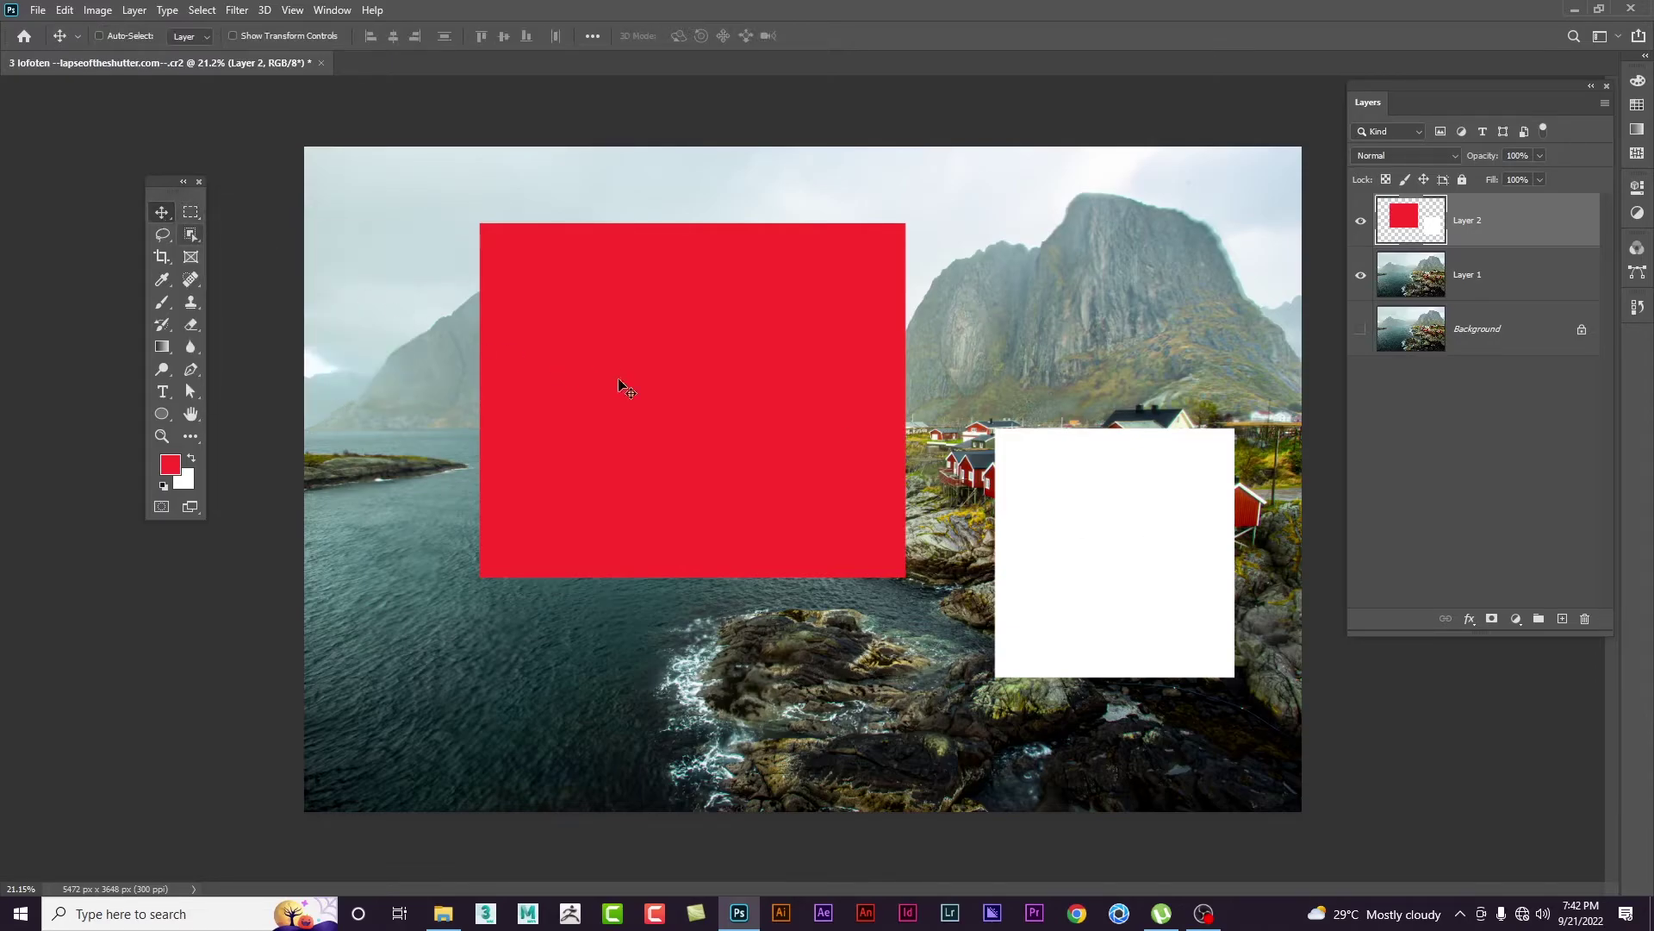
pyautogui.moveTo(803, 447); pyautogui.dragTo(791, 440)
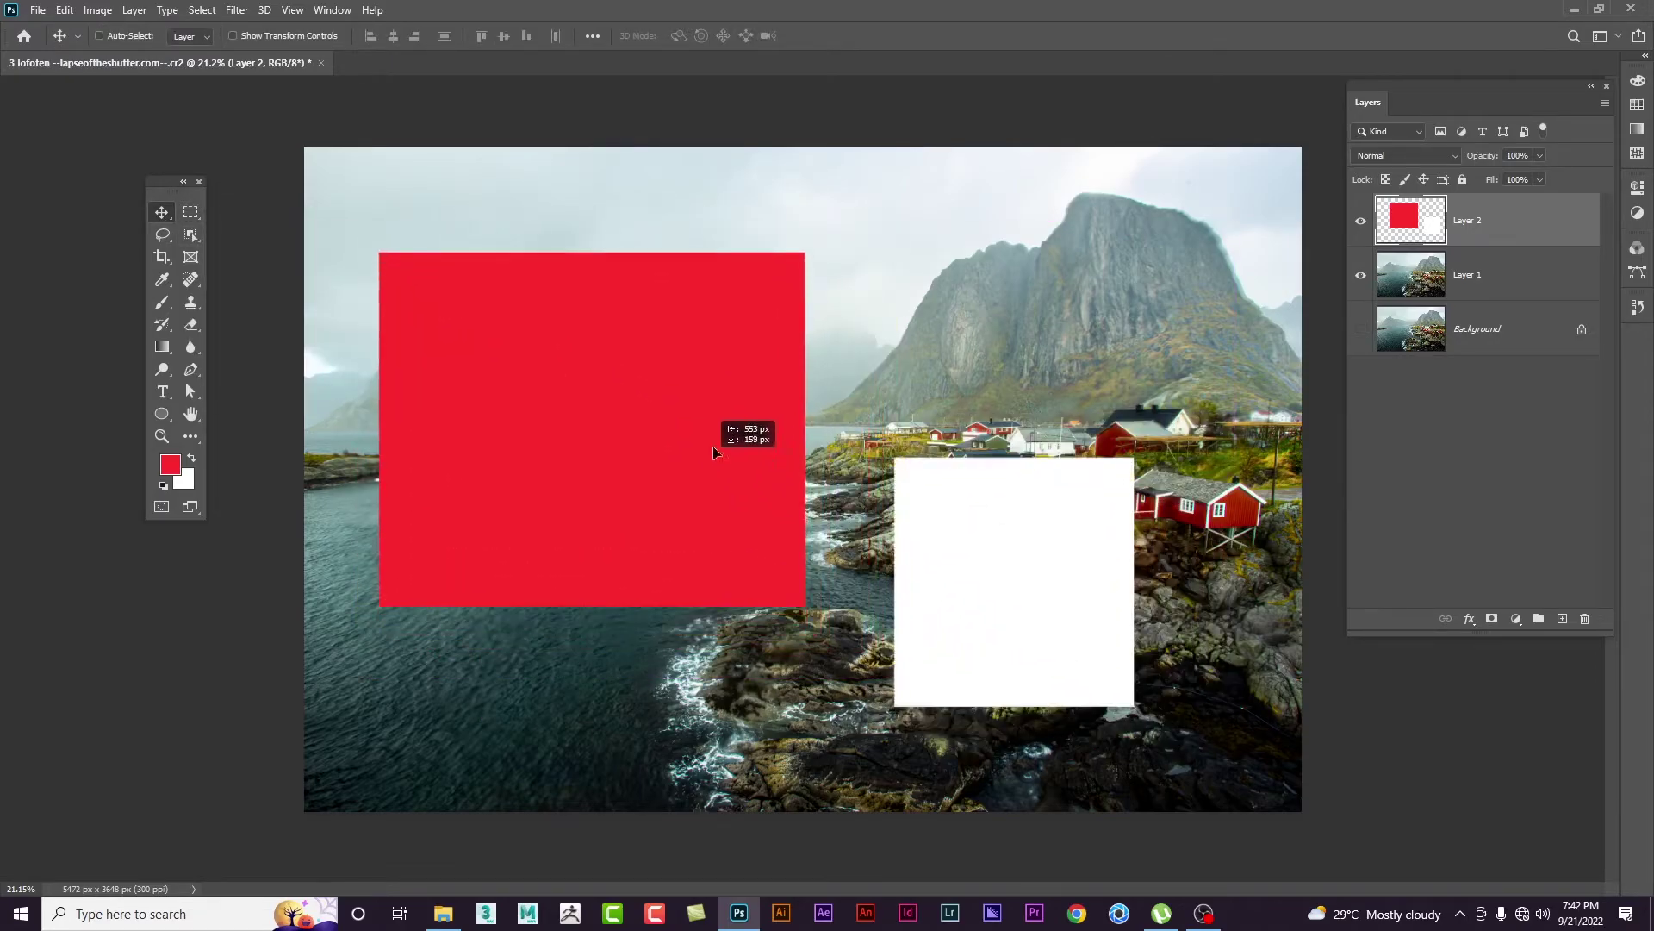
pyautogui.moveTo(791, 435); pyautogui.dragTo(791, 436)
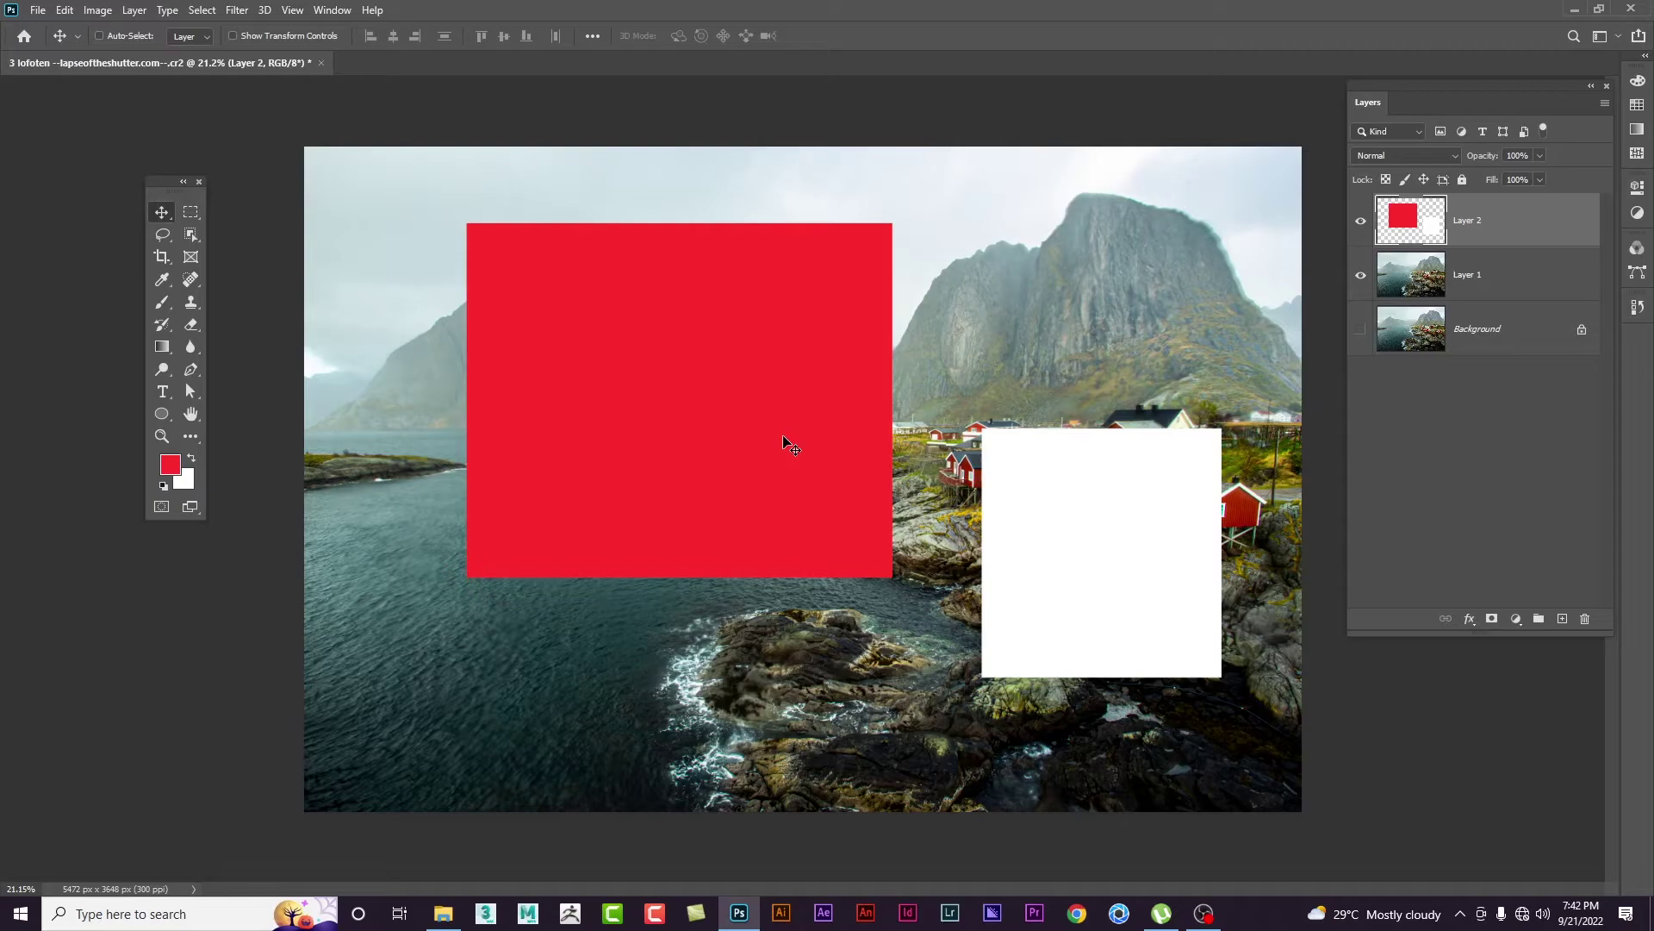
pyautogui.moveTo(791, 442); pyautogui.dragTo(730, 429)
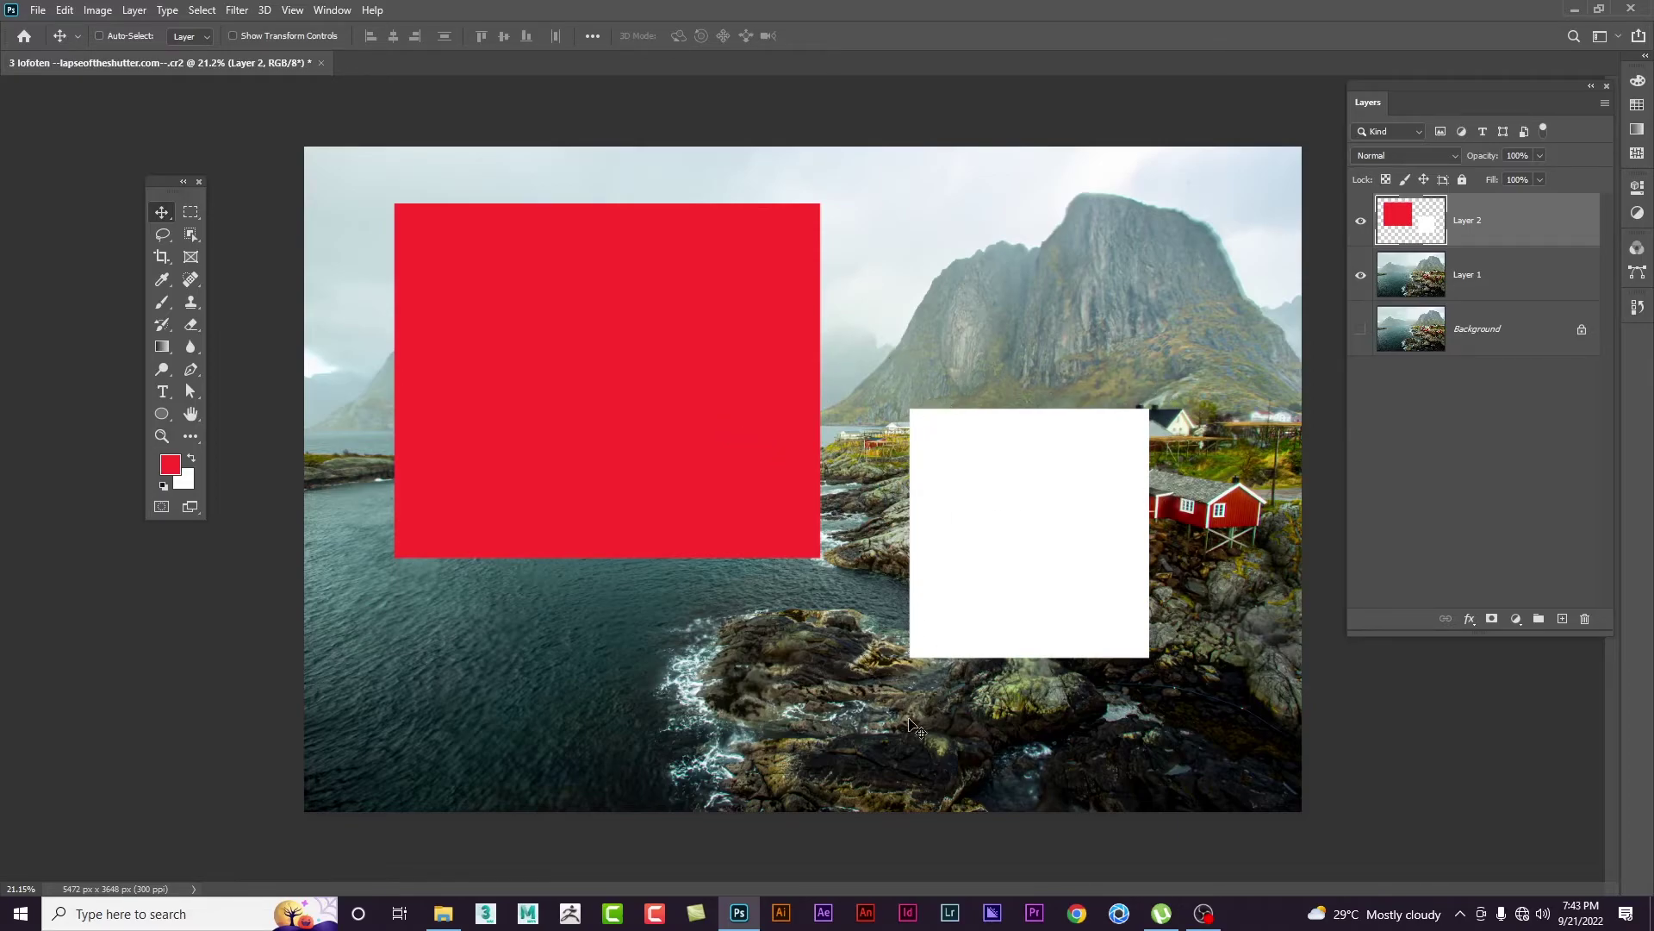
# Step: Select the white square and move it on its own up and slightly right
pyautogui.click(195, 210)
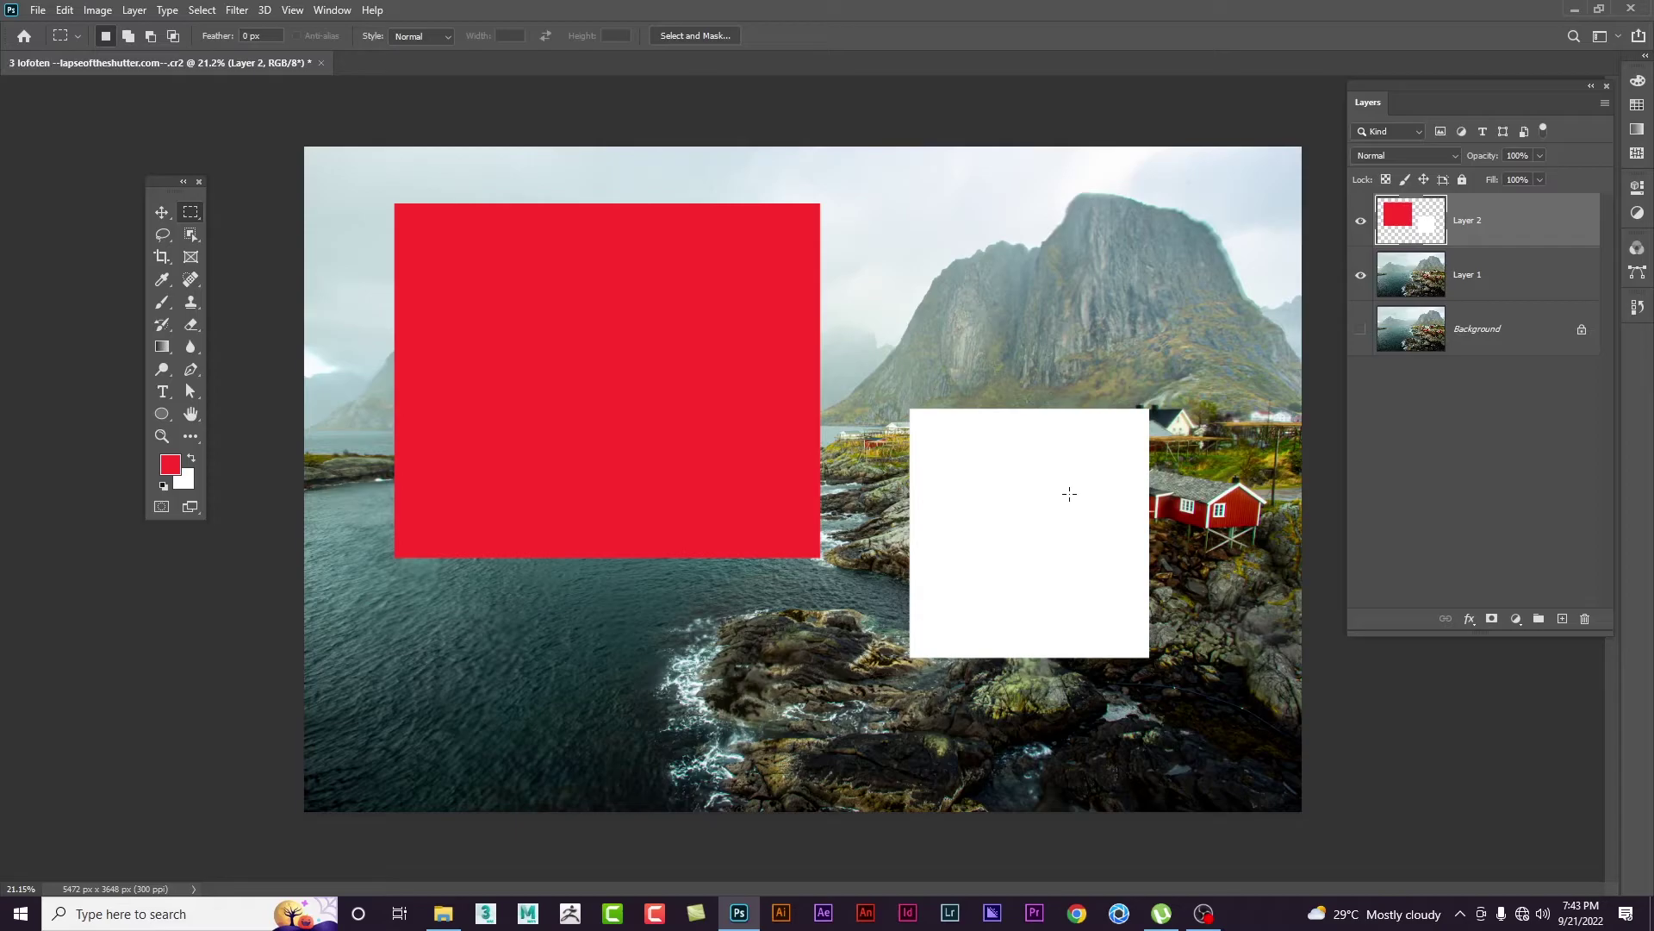
pyautogui.moveTo(872, 378)
pyautogui.mouseDown()
pyautogui.moveTo(1006, 546)
pyautogui.moveTo(1180, 696)
pyautogui.mouseUp()
pyautogui.click(166, 214)
pyautogui.moveTo(991, 478)
pyautogui.mouseDown()
pyautogui.moveTo(976, 420)
pyautogui.moveTo(1097, 380)
pyautogui.moveTo(986, 411)
pyautogui.mouseUp()
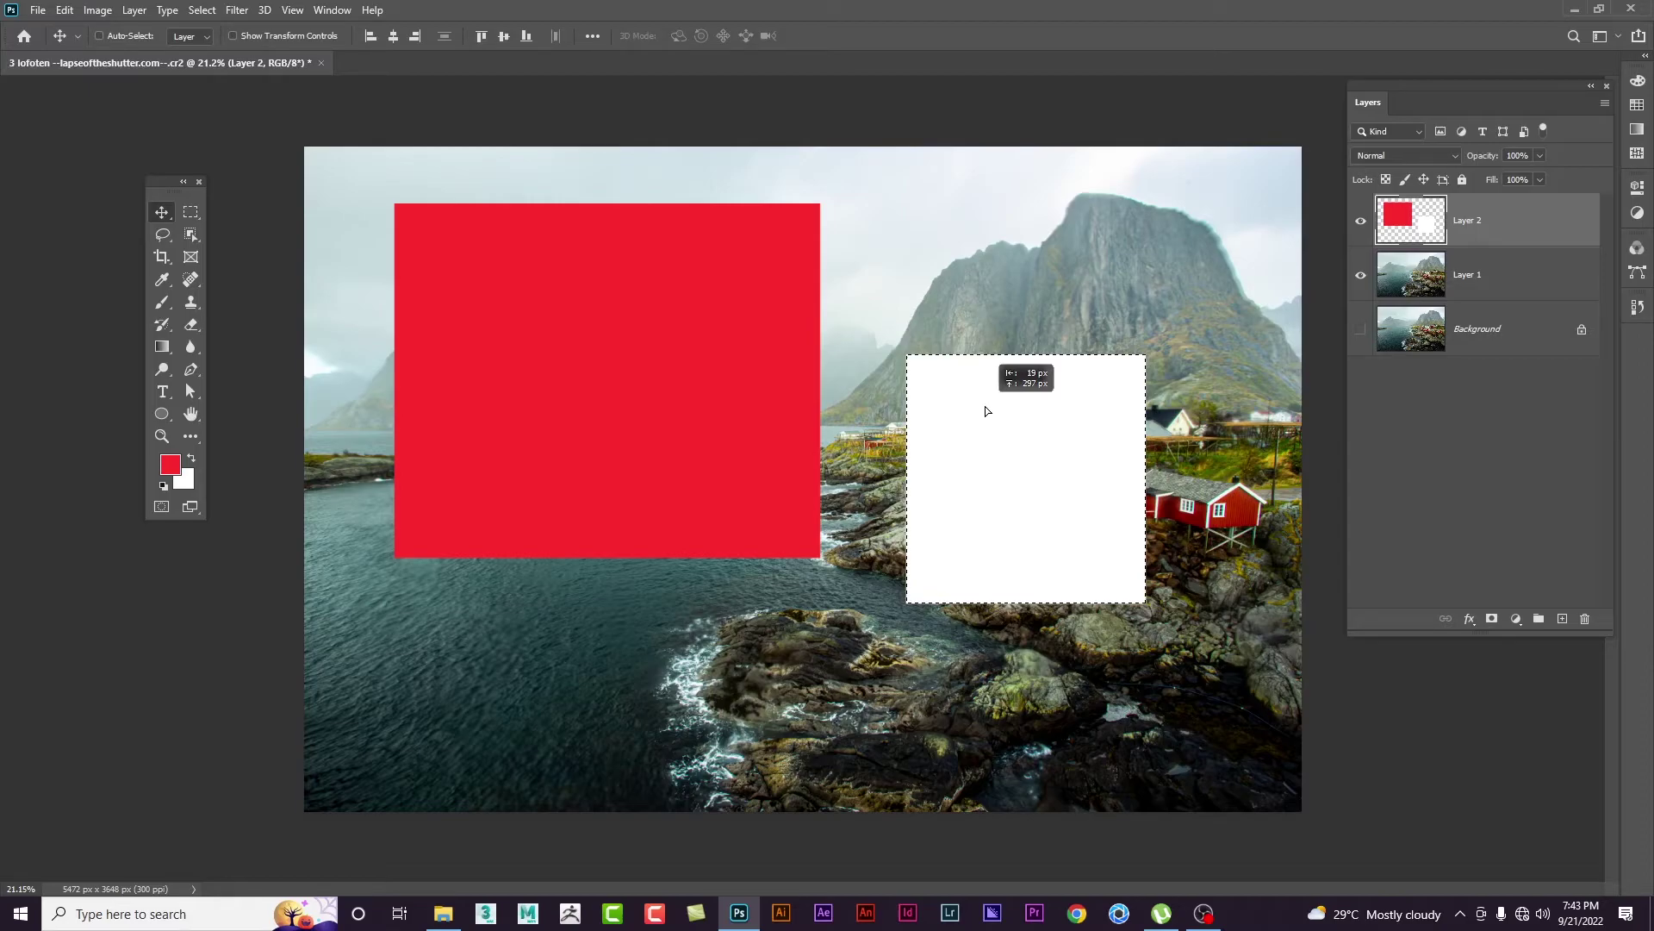
pyautogui.moveTo(987, 411)
pyautogui.mouseDown()
pyautogui.moveTo(993, 465)
pyautogui.moveTo(1020, 417)
pyautogui.moveTo(1023, 440)
pyautogui.mouseUp()
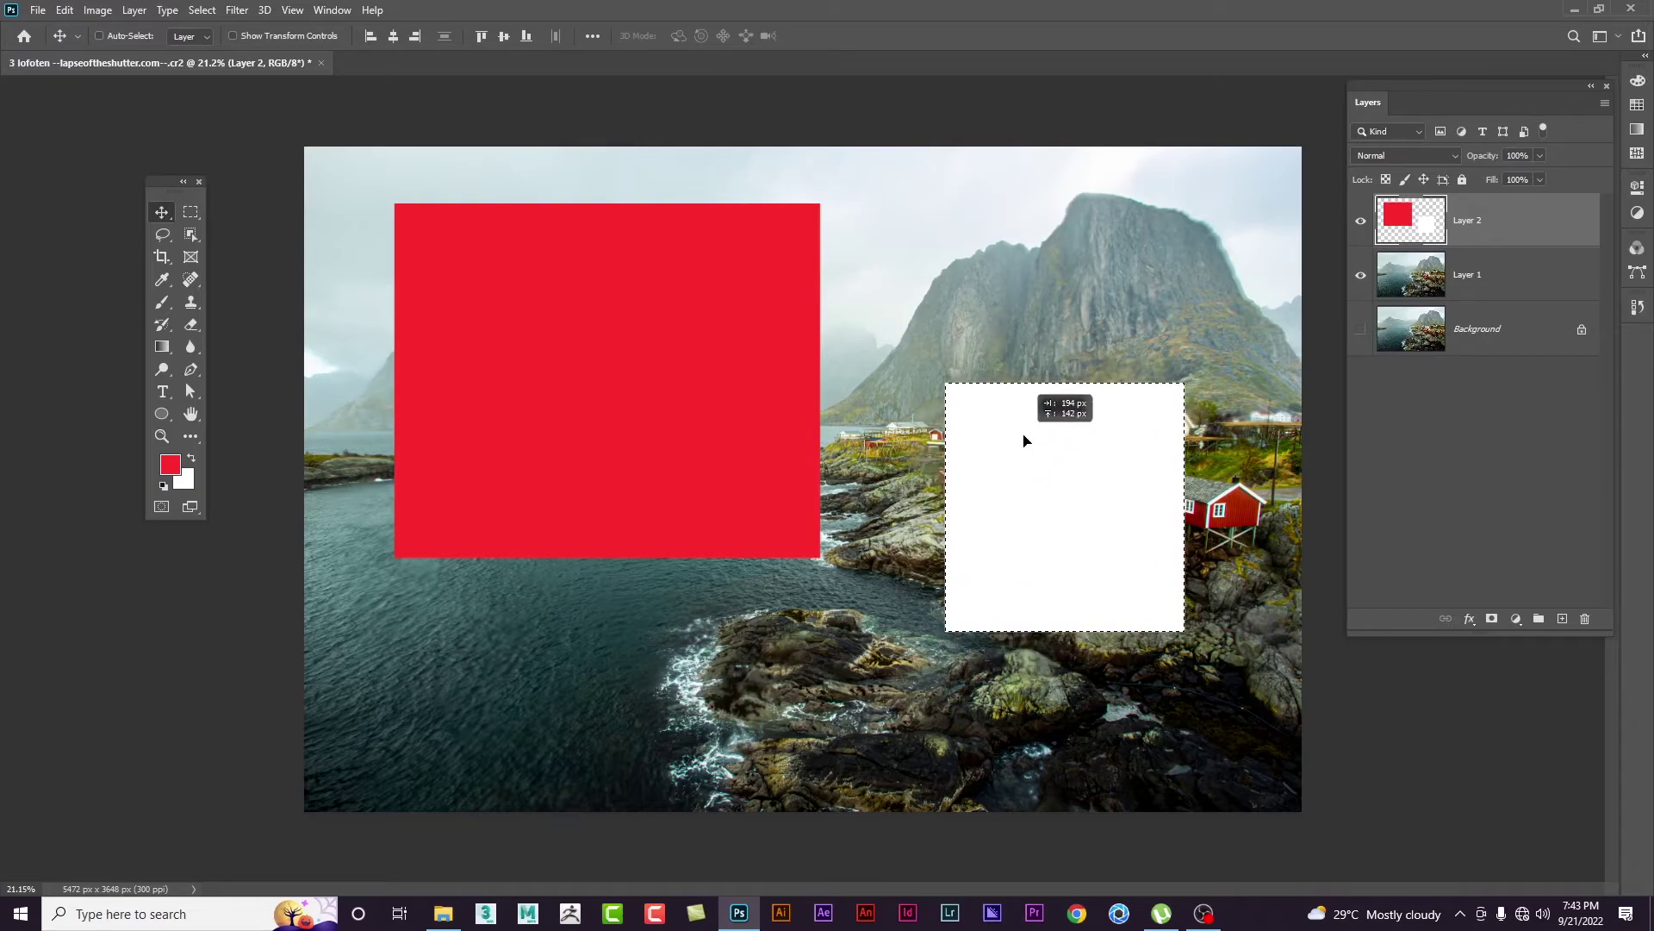
pyautogui.moveTo(1024, 441); pyautogui.dragTo(1023, 441)
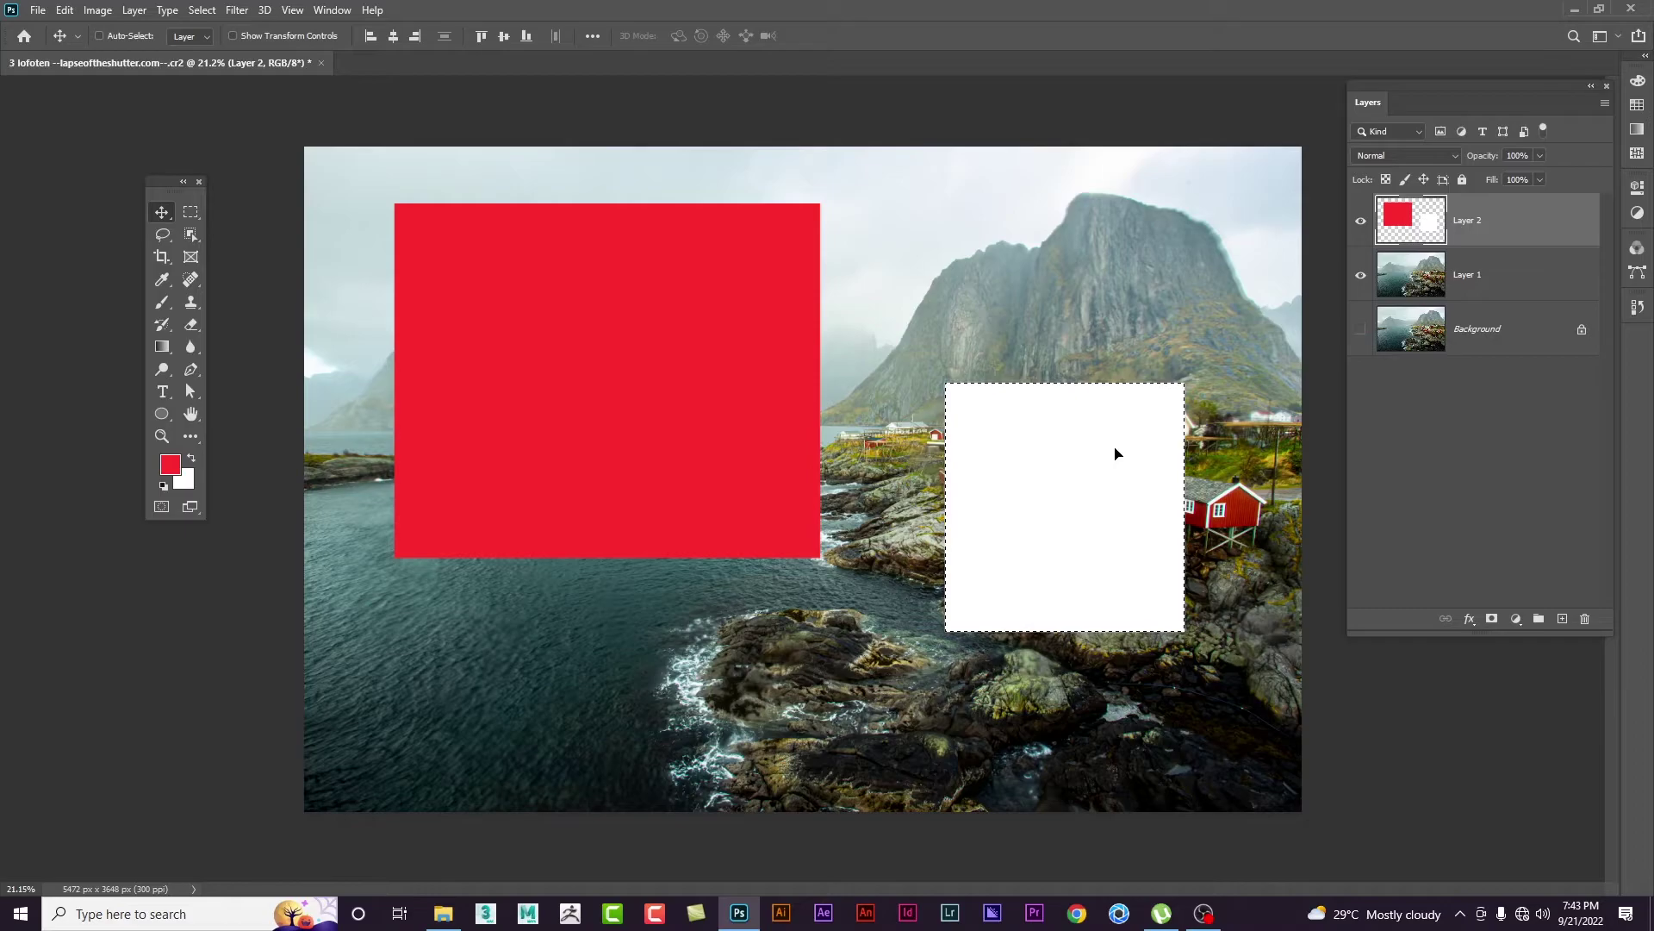
# Step: Remove the white rectangle from Layer 2 and refill it white on a new Layer 3
pyautogui.hotkey('ctrl', 'z')
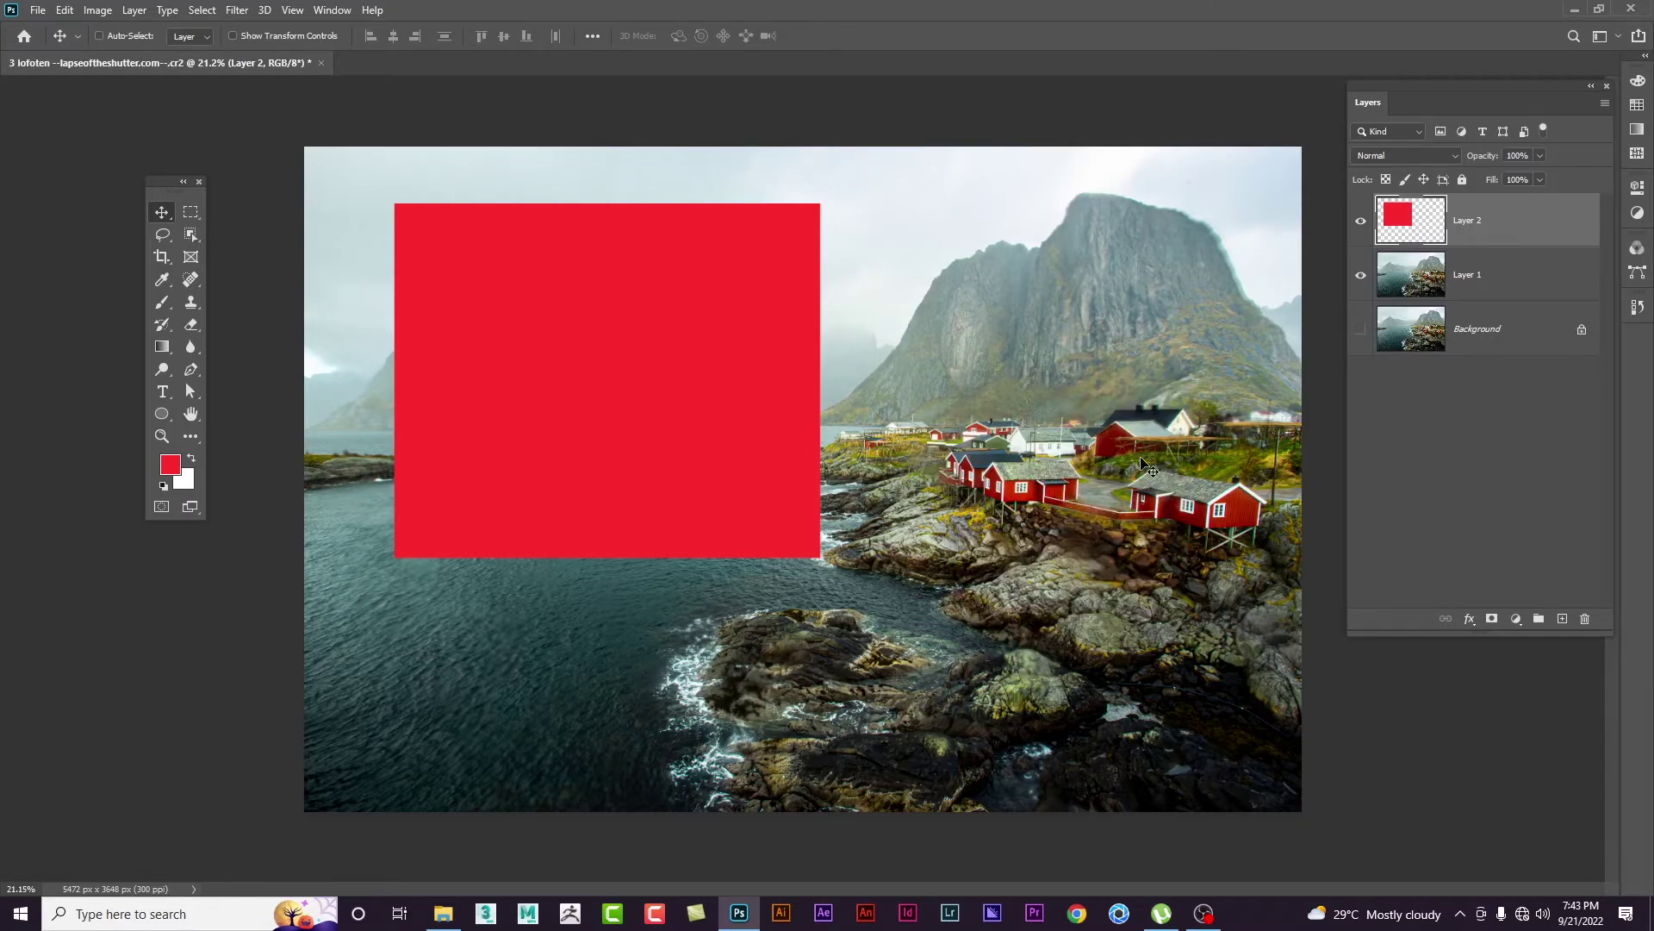
pyautogui.click(1562, 619)
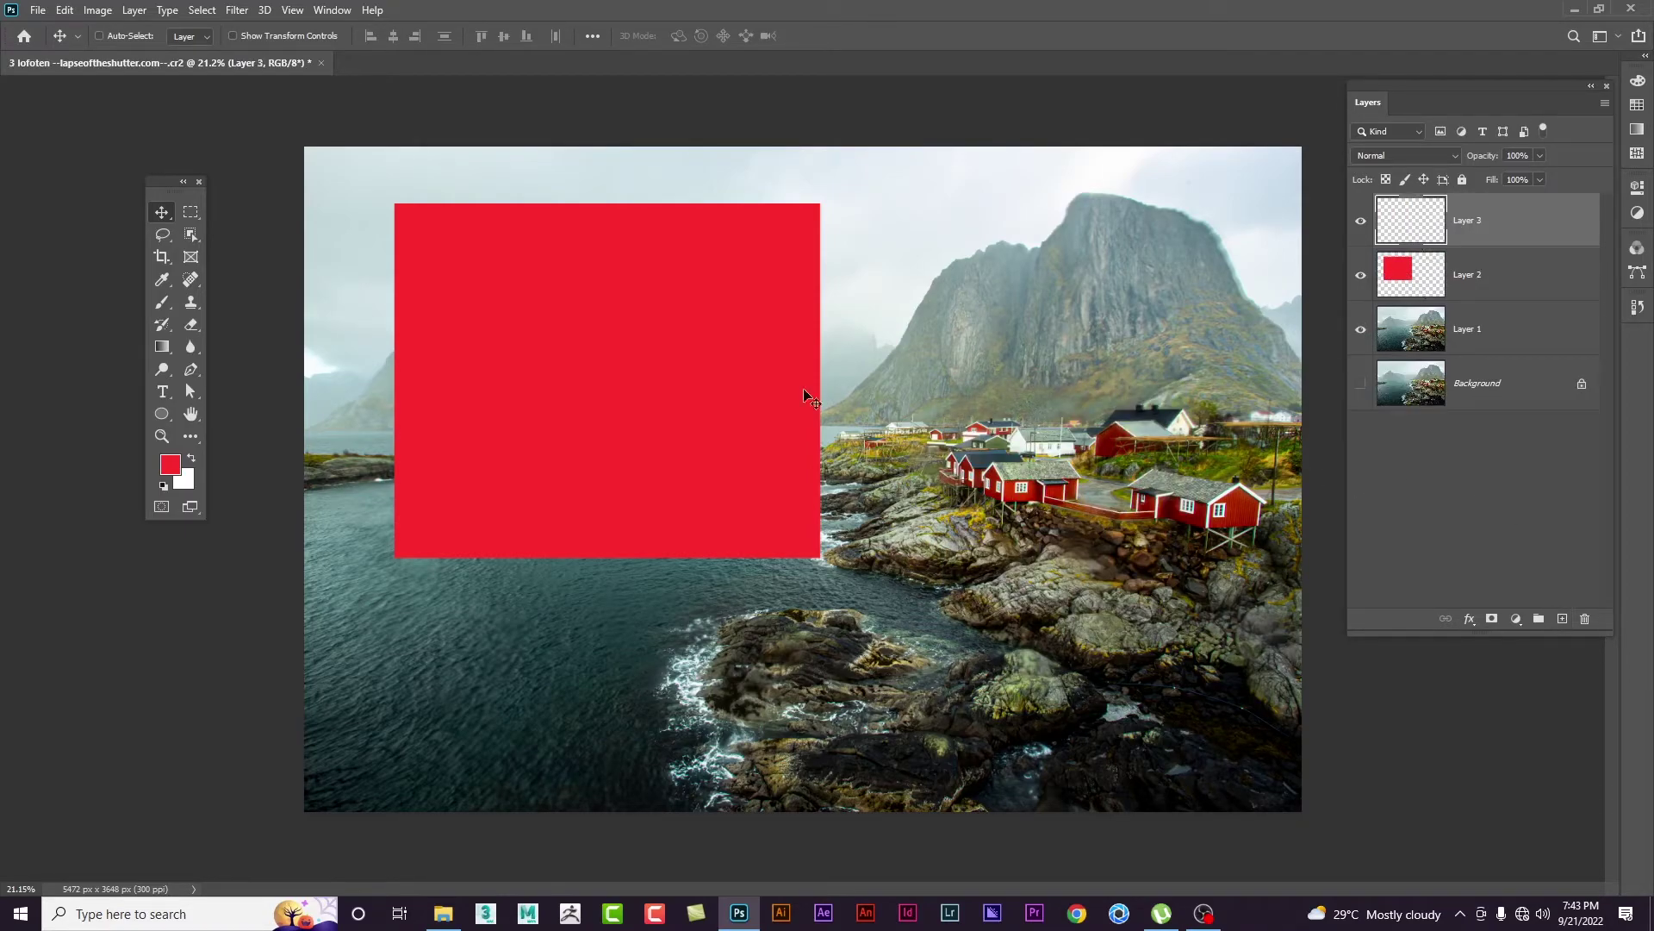
pyautogui.click(191, 211)
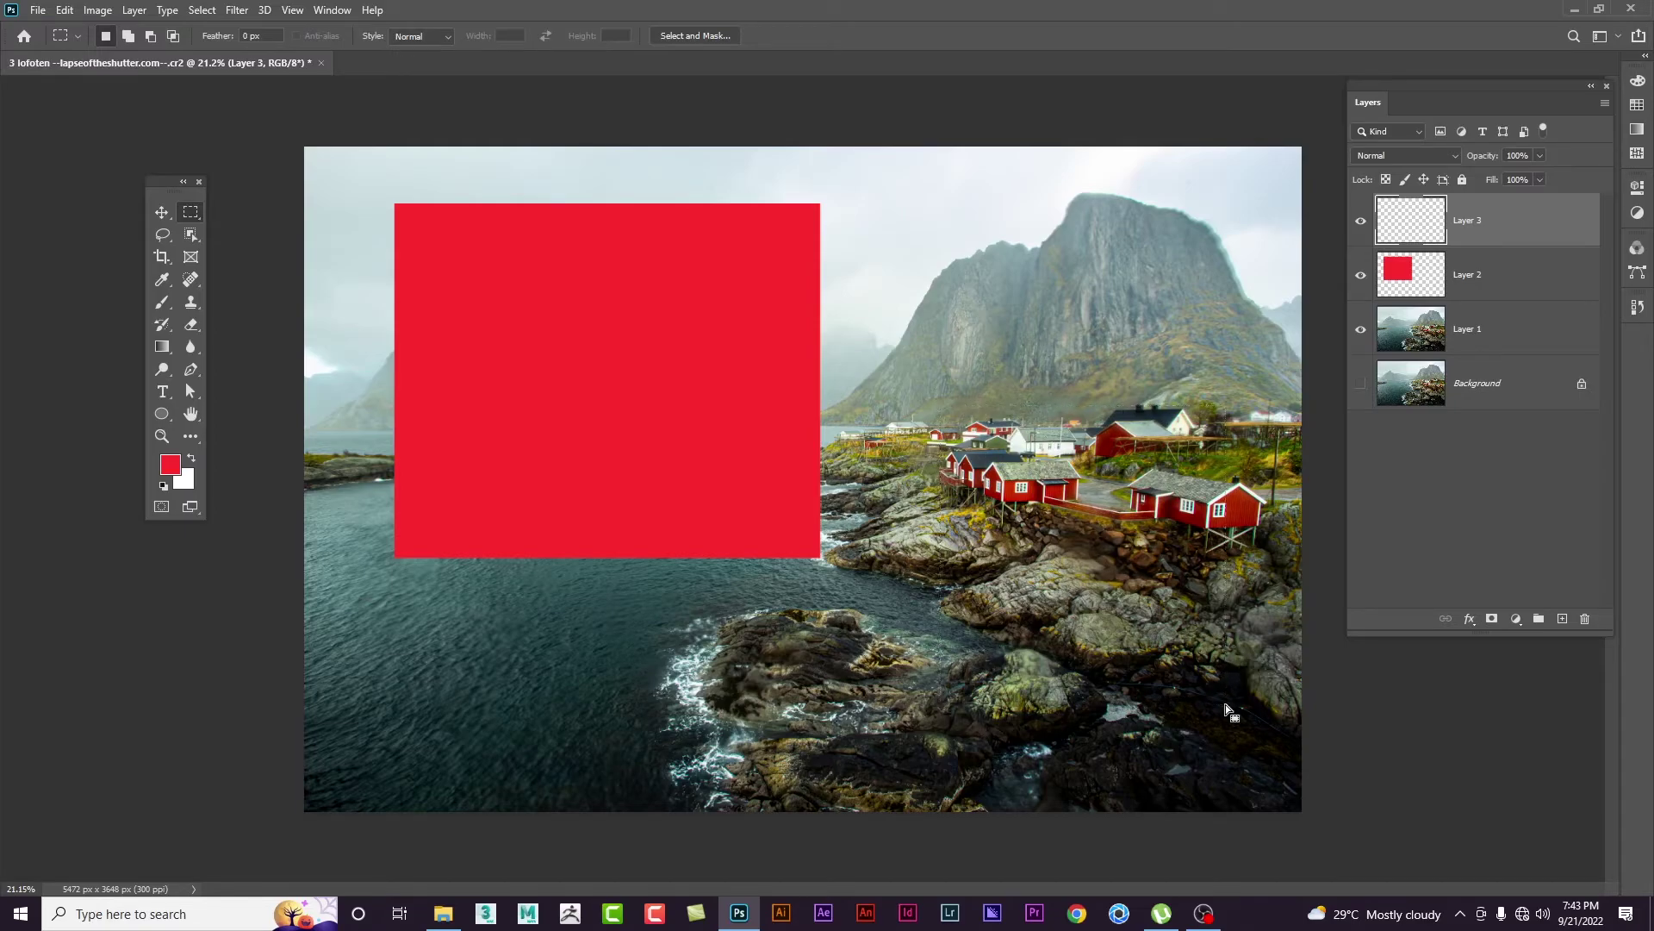
pyautogui.hotkey('ctrl', 'BackSpace')
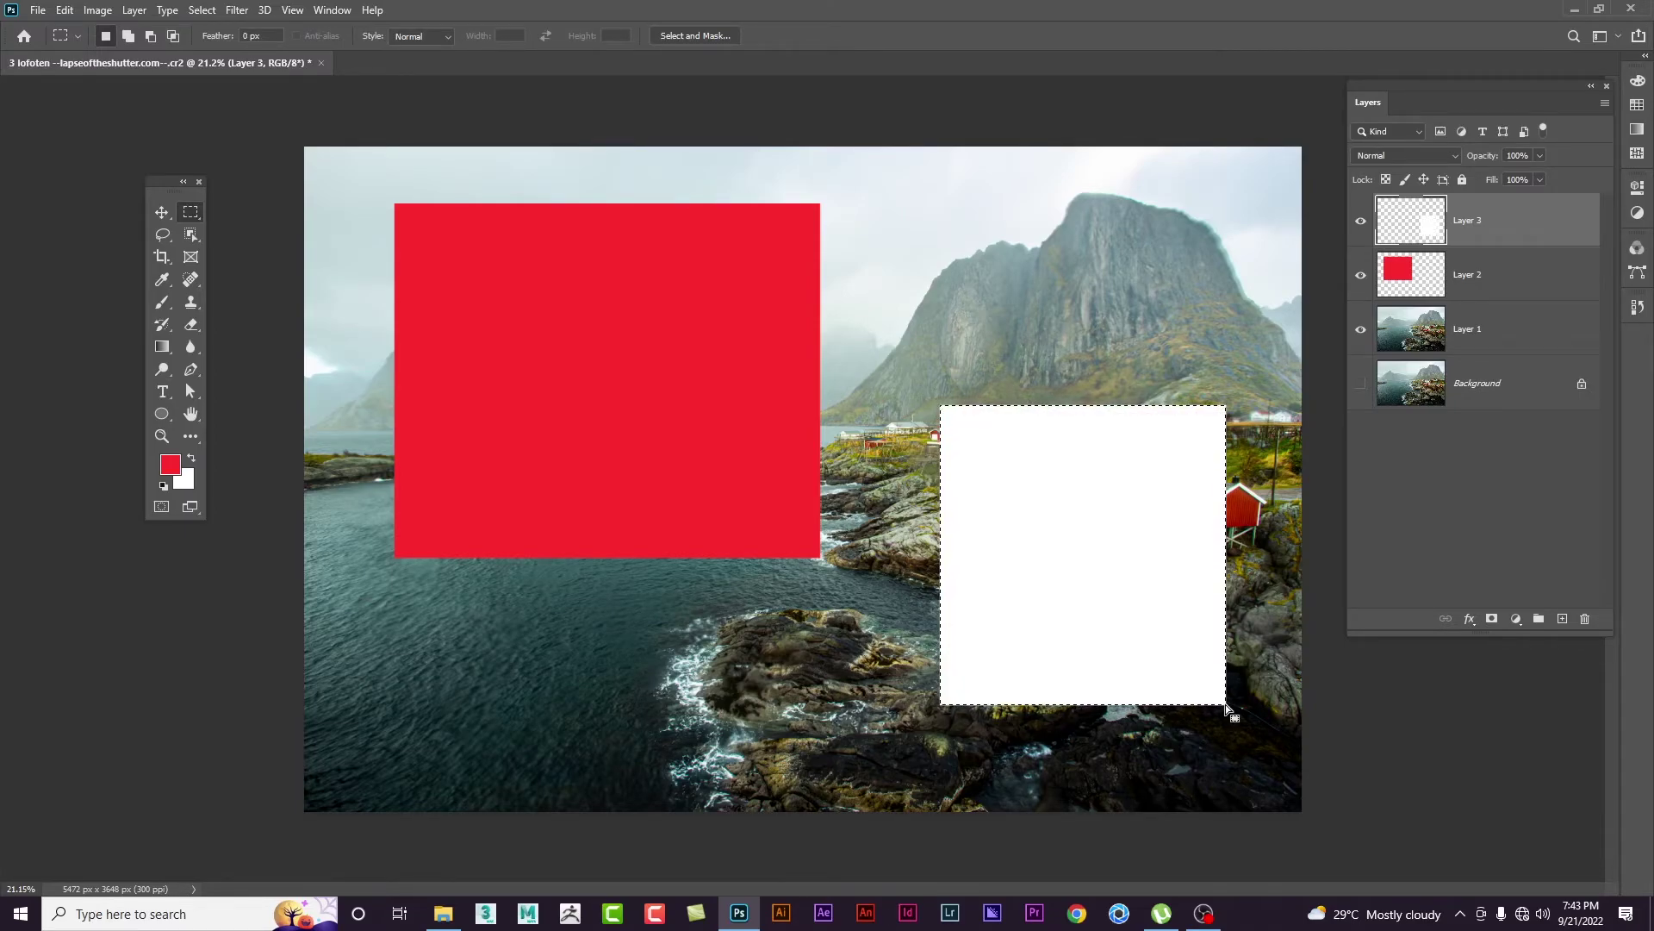
pyautogui.hotkey('ctrl', 'd')
pyautogui.click(157, 212)
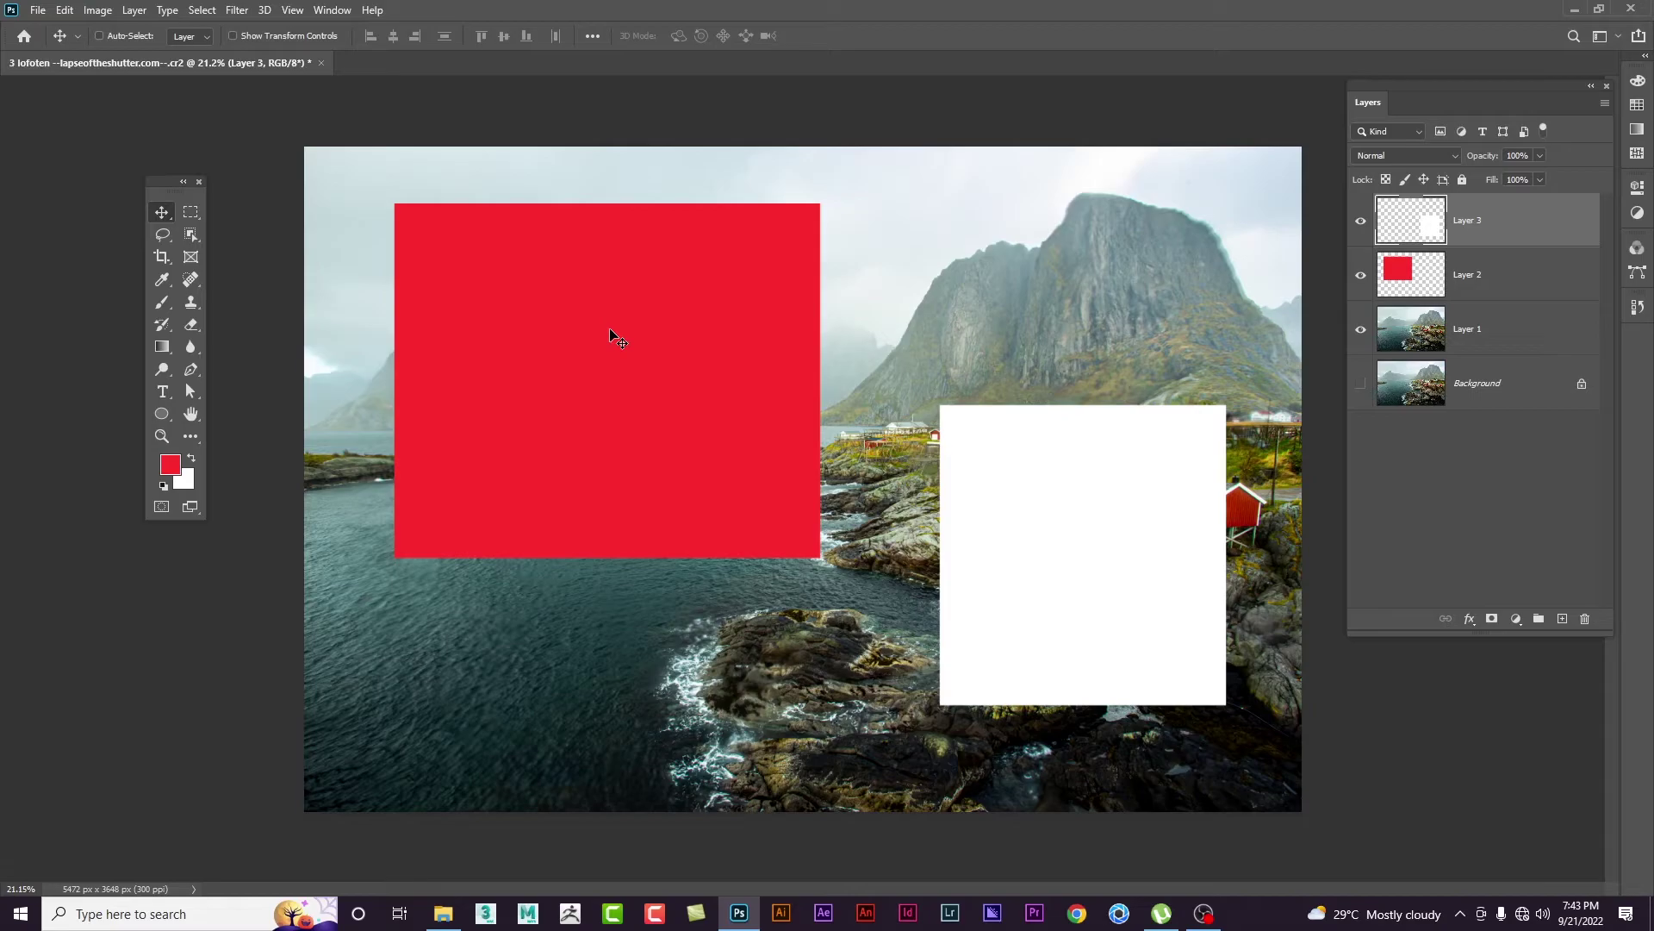
pyautogui.click(100, 36)
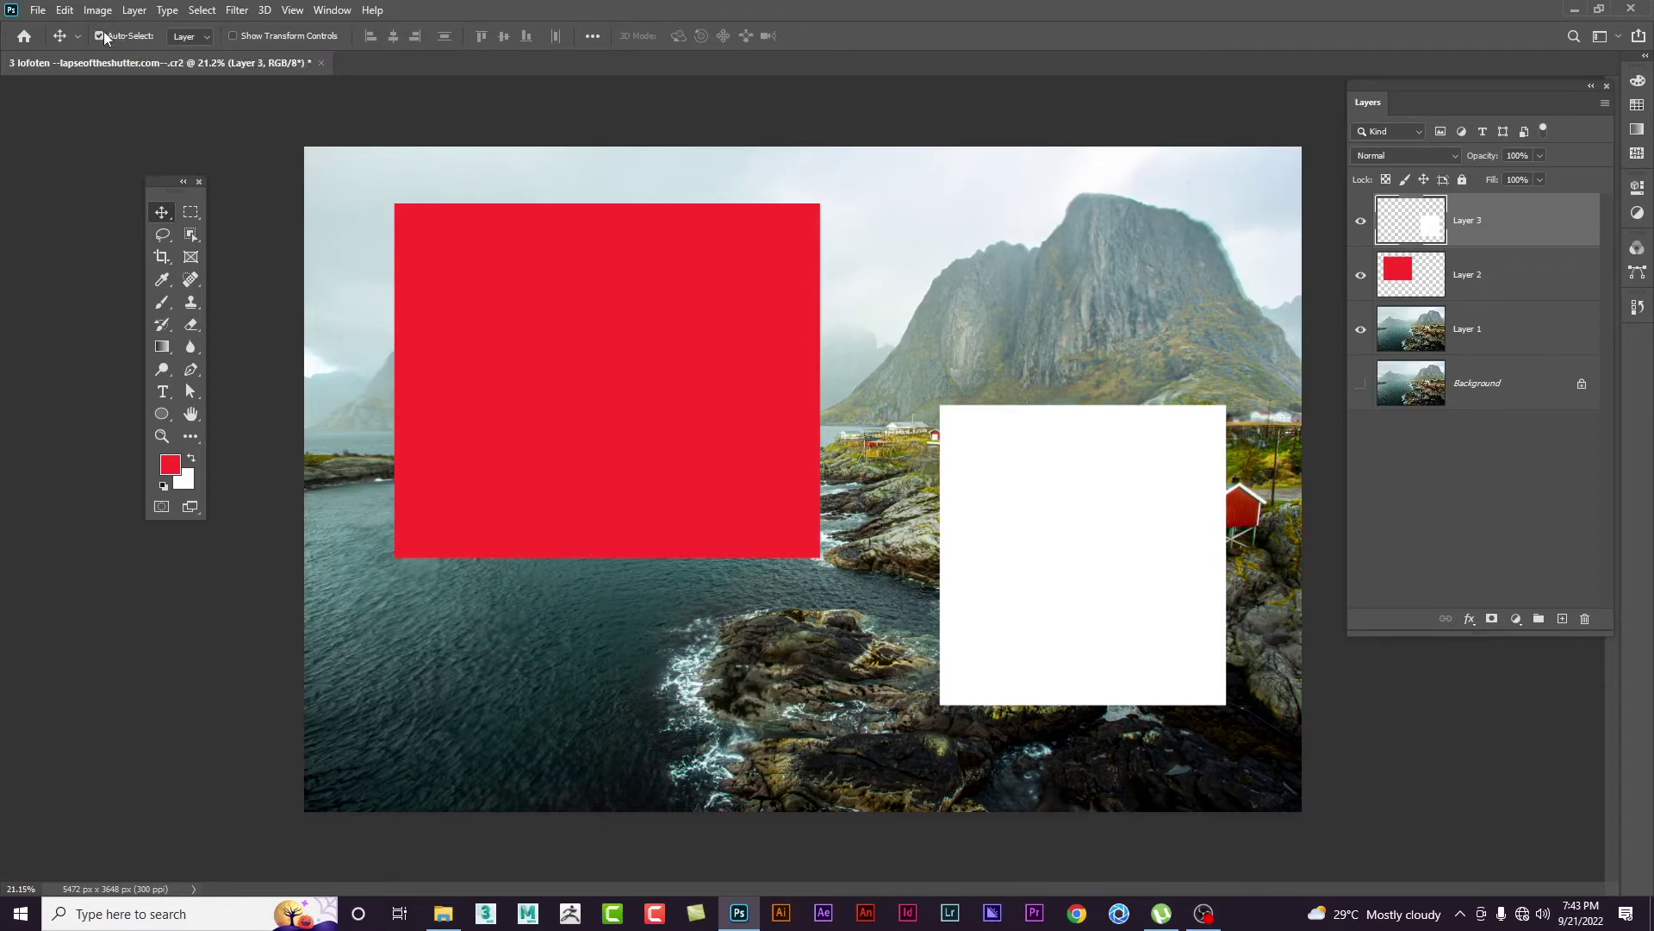
pyautogui.click(354, 250)
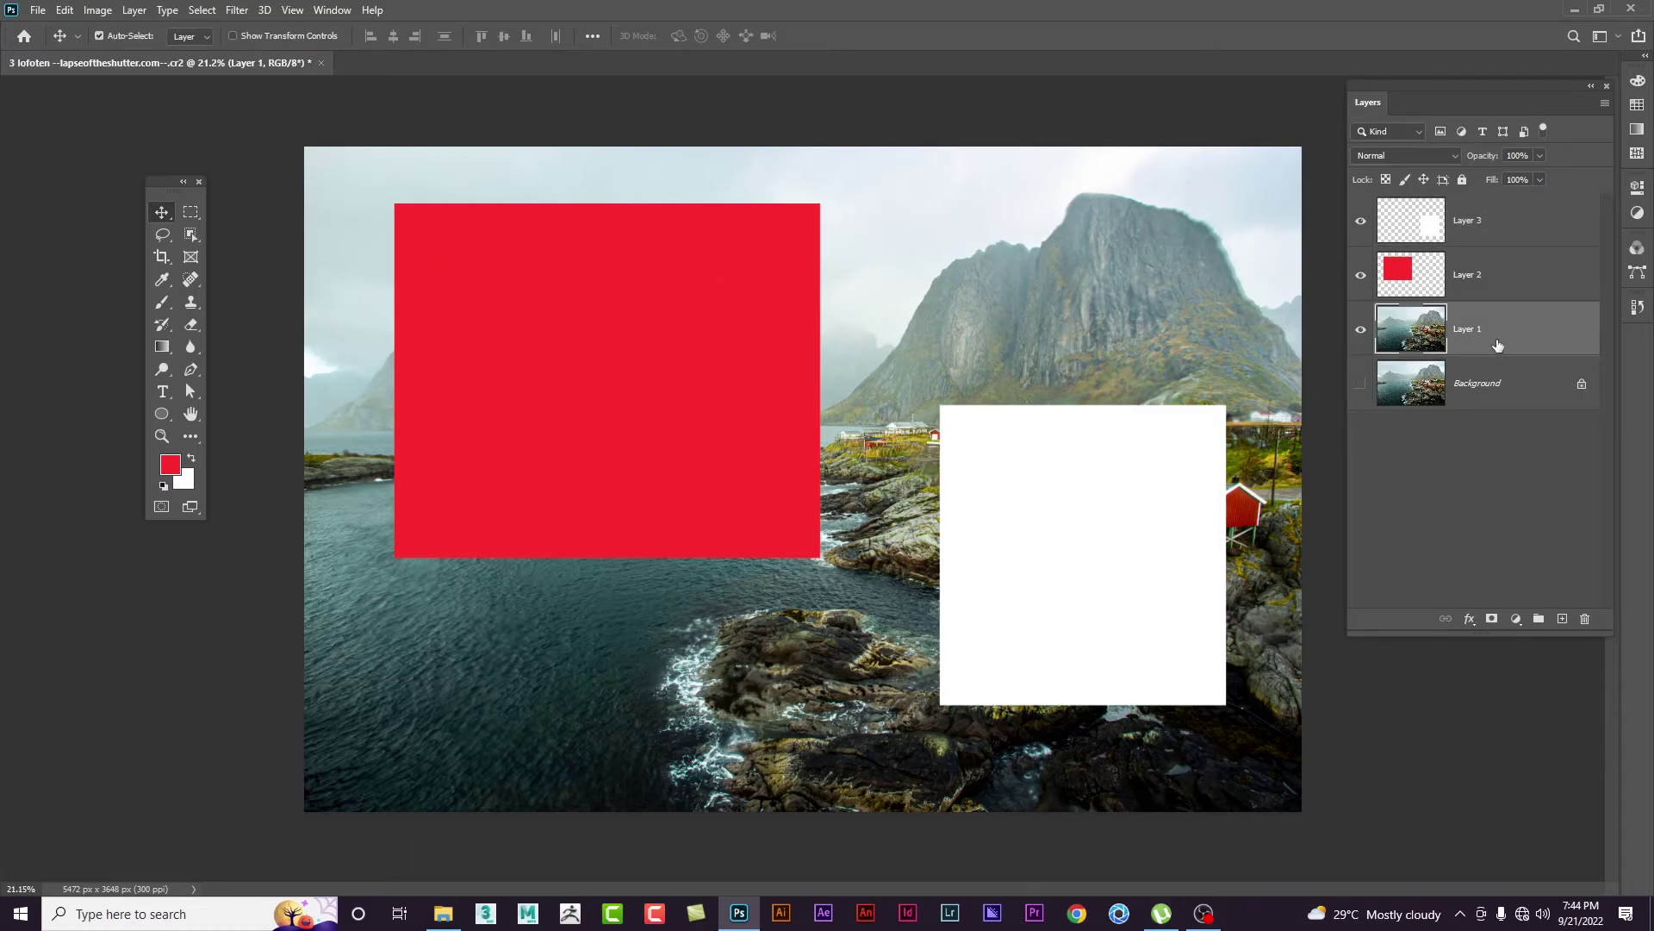
pyautogui.click(758, 362)
pyautogui.click(1155, 489)
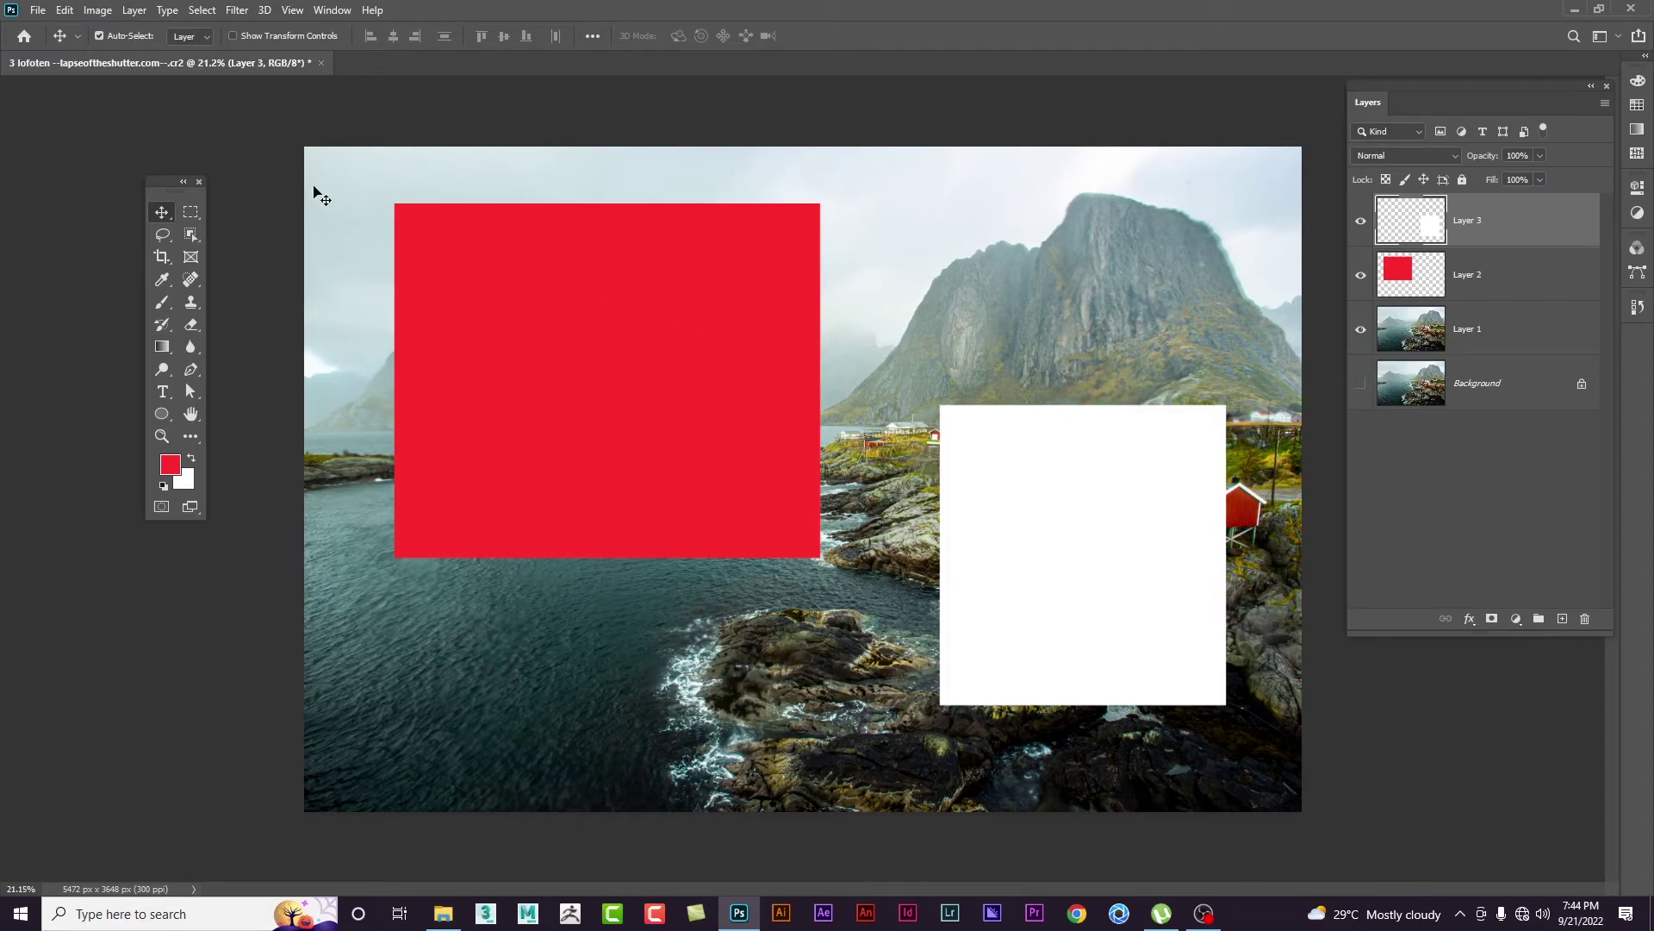
pyautogui.click(130, 34)
pyautogui.press('ctrl')
pyautogui.press('ctrl')
pyautogui.keyDown('ctrl'); pyautogui.click(732, 435); pyautogui.keyUp('ctrl')
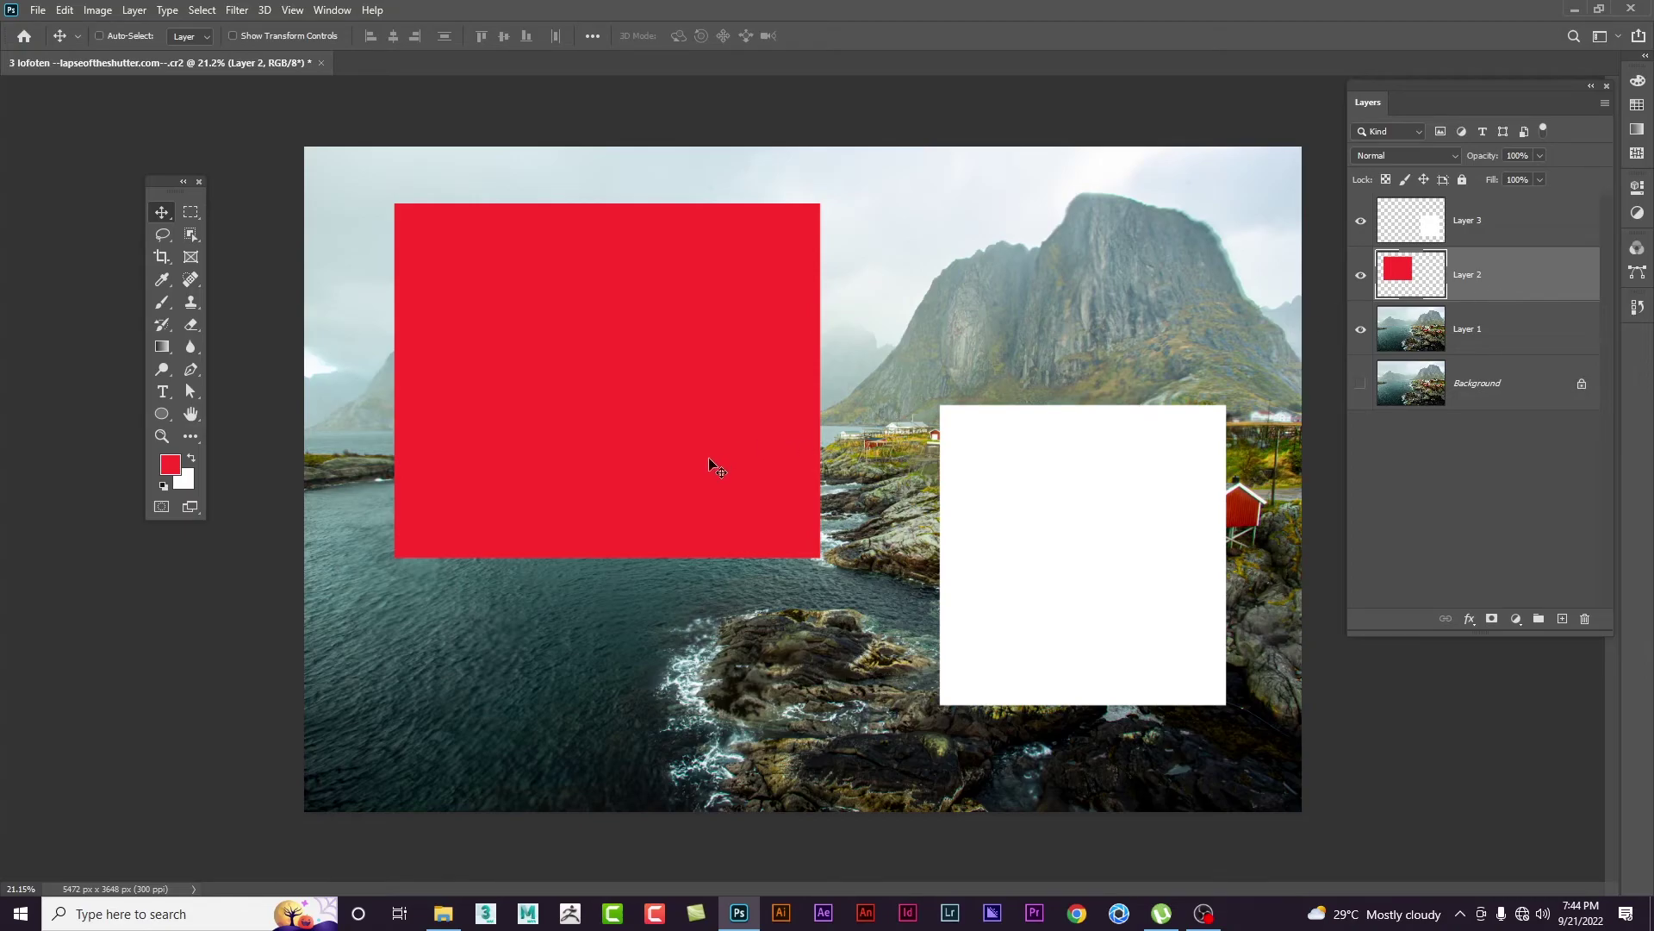
# Step: Drag Layer 2's red rectangle right and down, down-left, then back up
pyautogui.moveTo(712, 465); pyautogui.dragTo(751, 498)
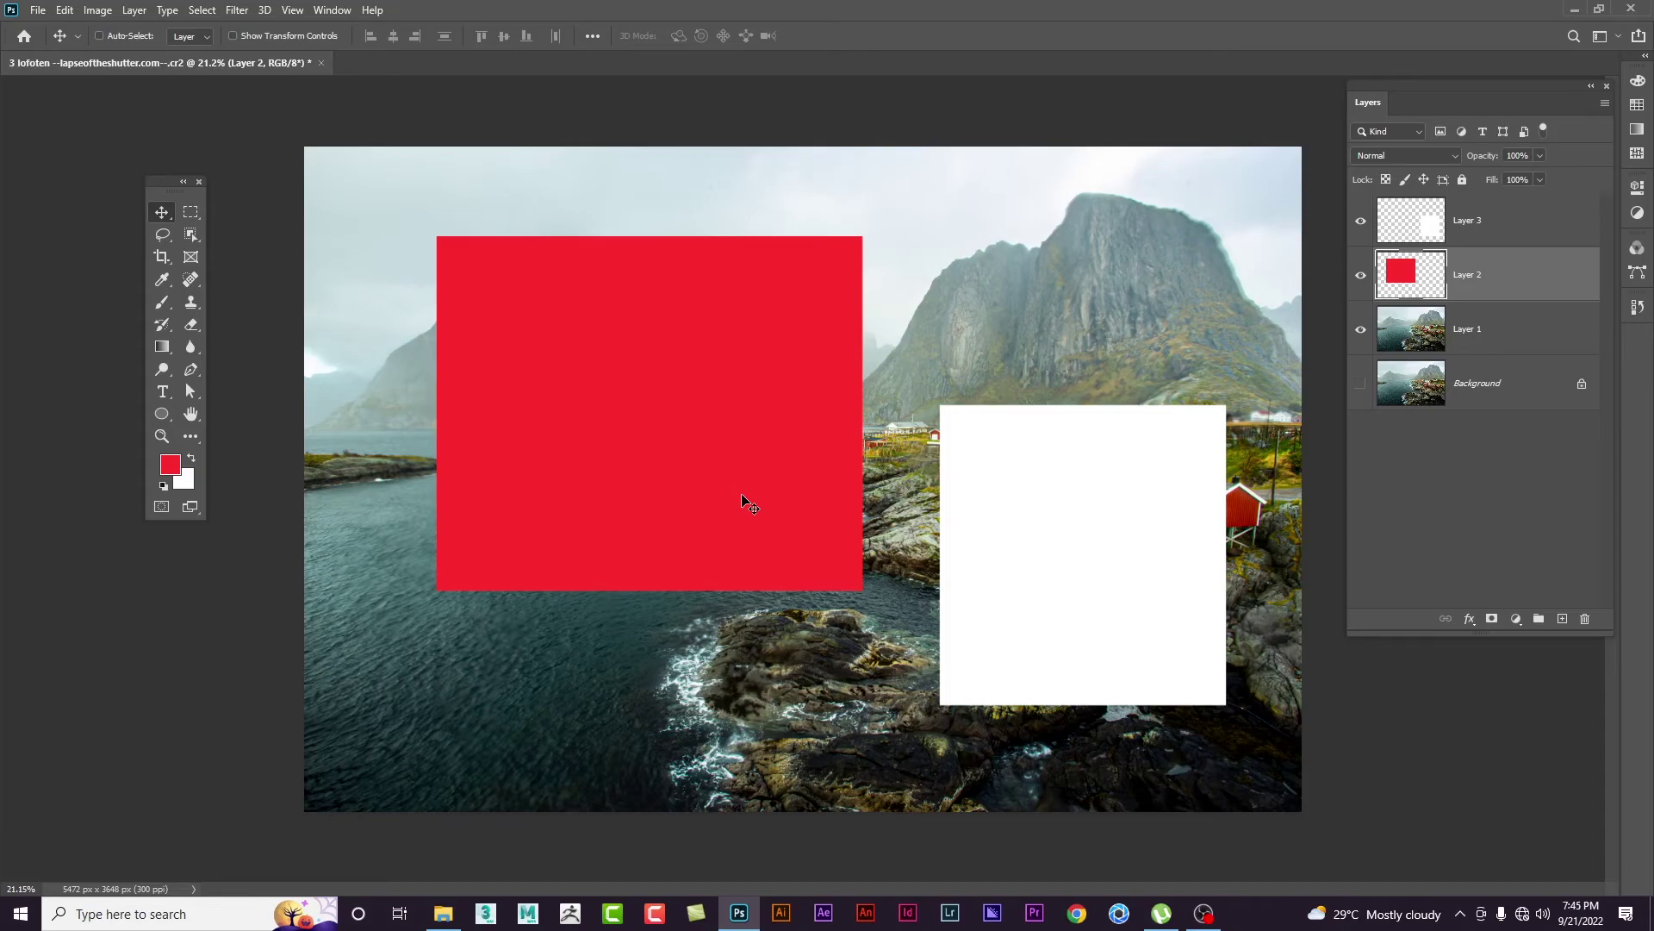
pyautogui.moveTo(835, 302); pyautogui.dragTo(782, 493)
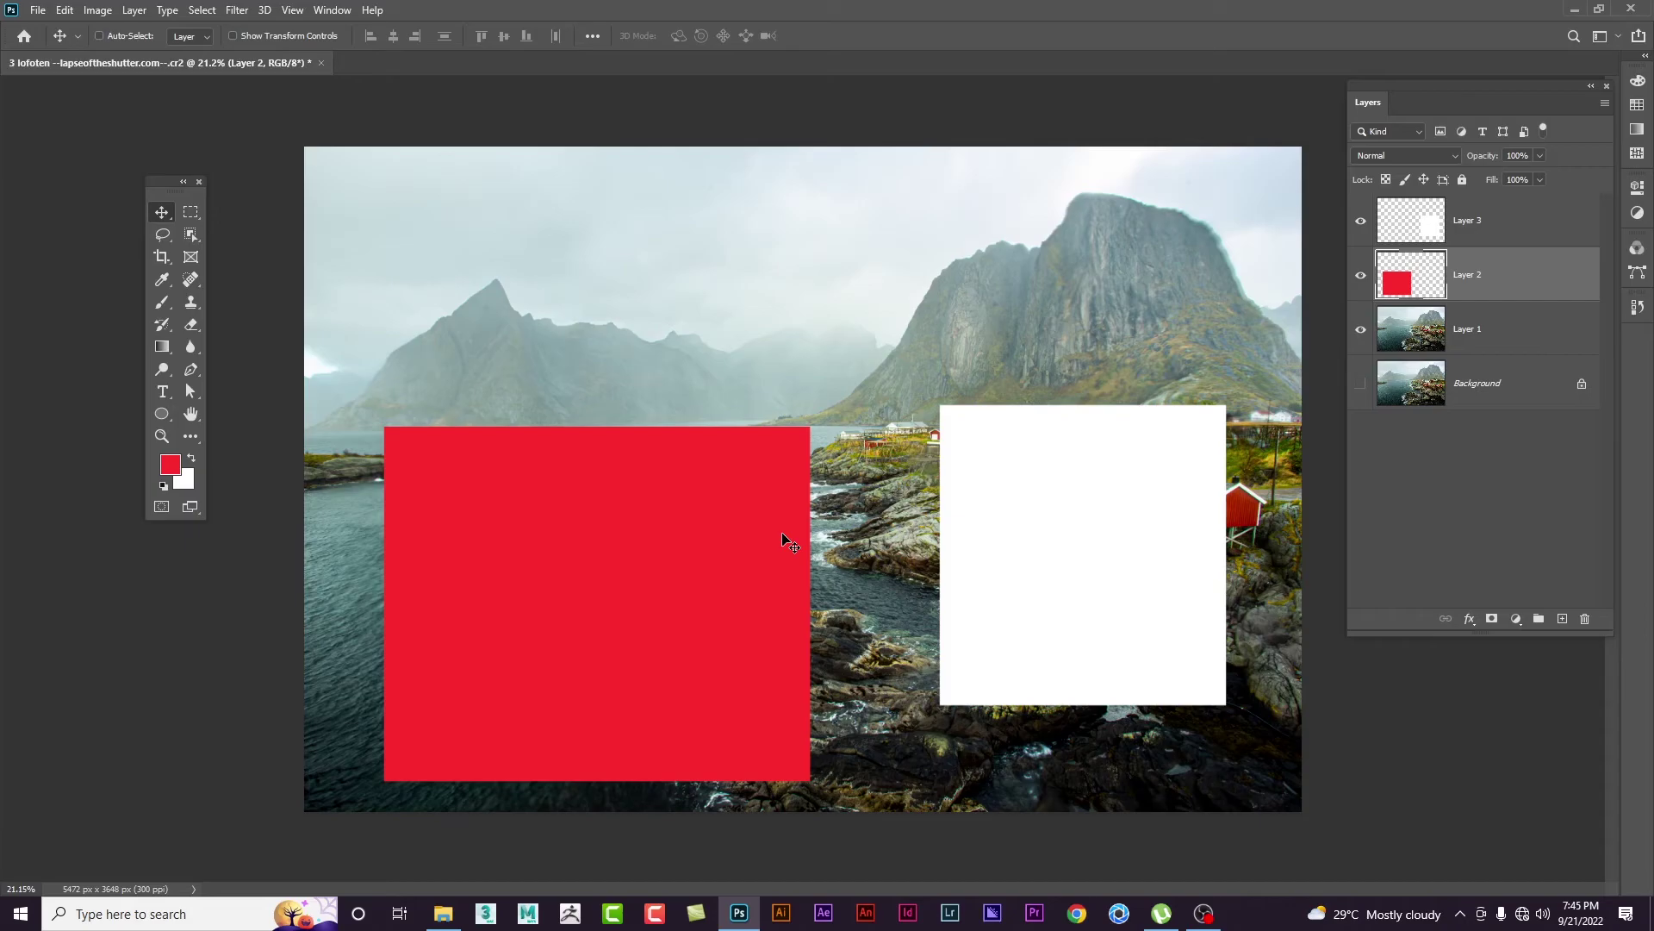
pyautogui.moveTo(730, 555); pyautogui.dragTo(731, 369)
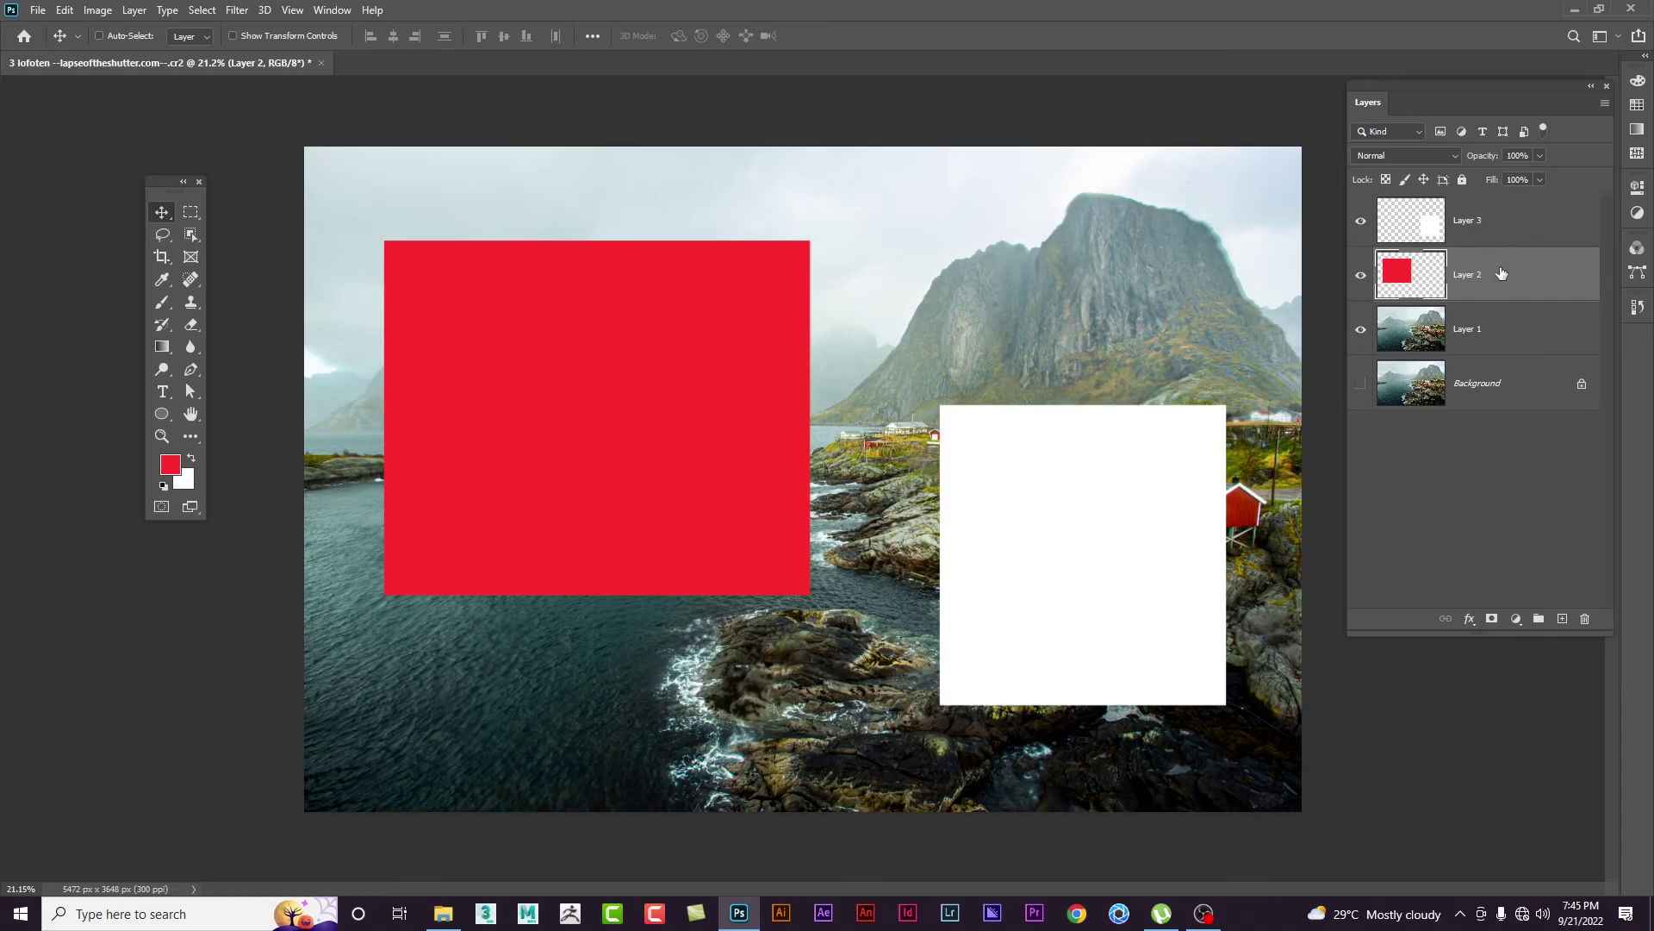
# Step: Raise Layer 3's white square, then Ctrl-drag the red rectangle up and left
pyautogui.click(1490, 226)
pyautogui.moveTo(1081, 394)
pyautogui.mouseDown()
pyautogui.moveTo(1053, 333)
pyautogui.moveTo(1084, 326)
pyautogui.mouseUp()
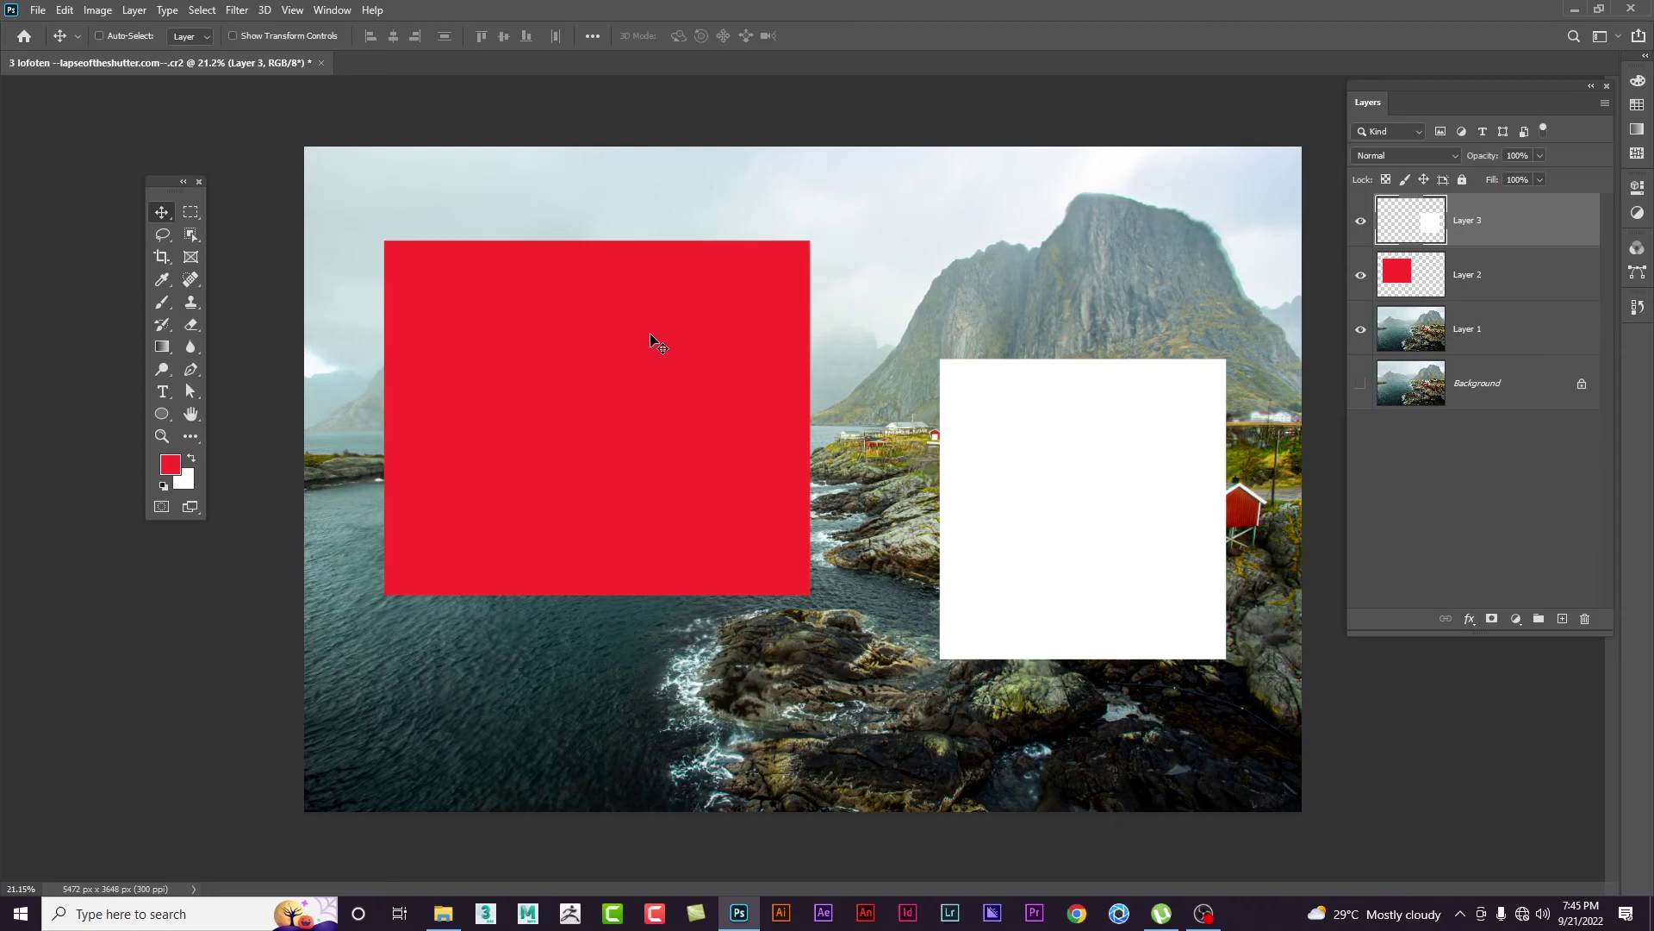
pyautogui.press('ctrl')
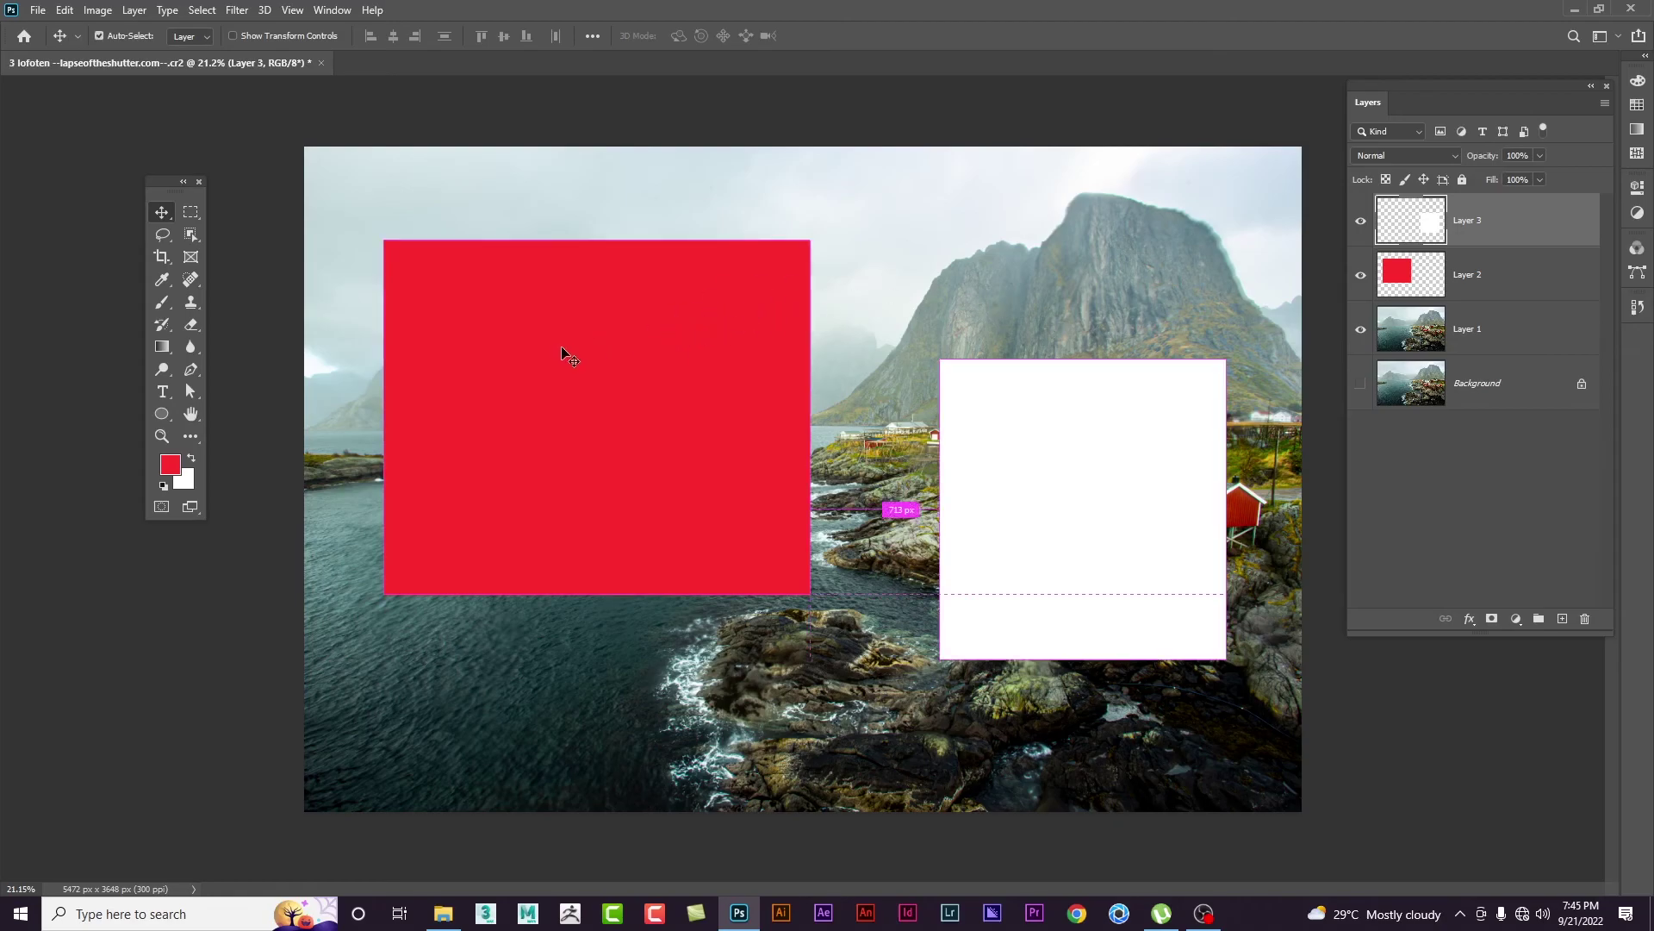
pyautogui.moveTo(562, 347); pyautogui.dragTo(523, 329)
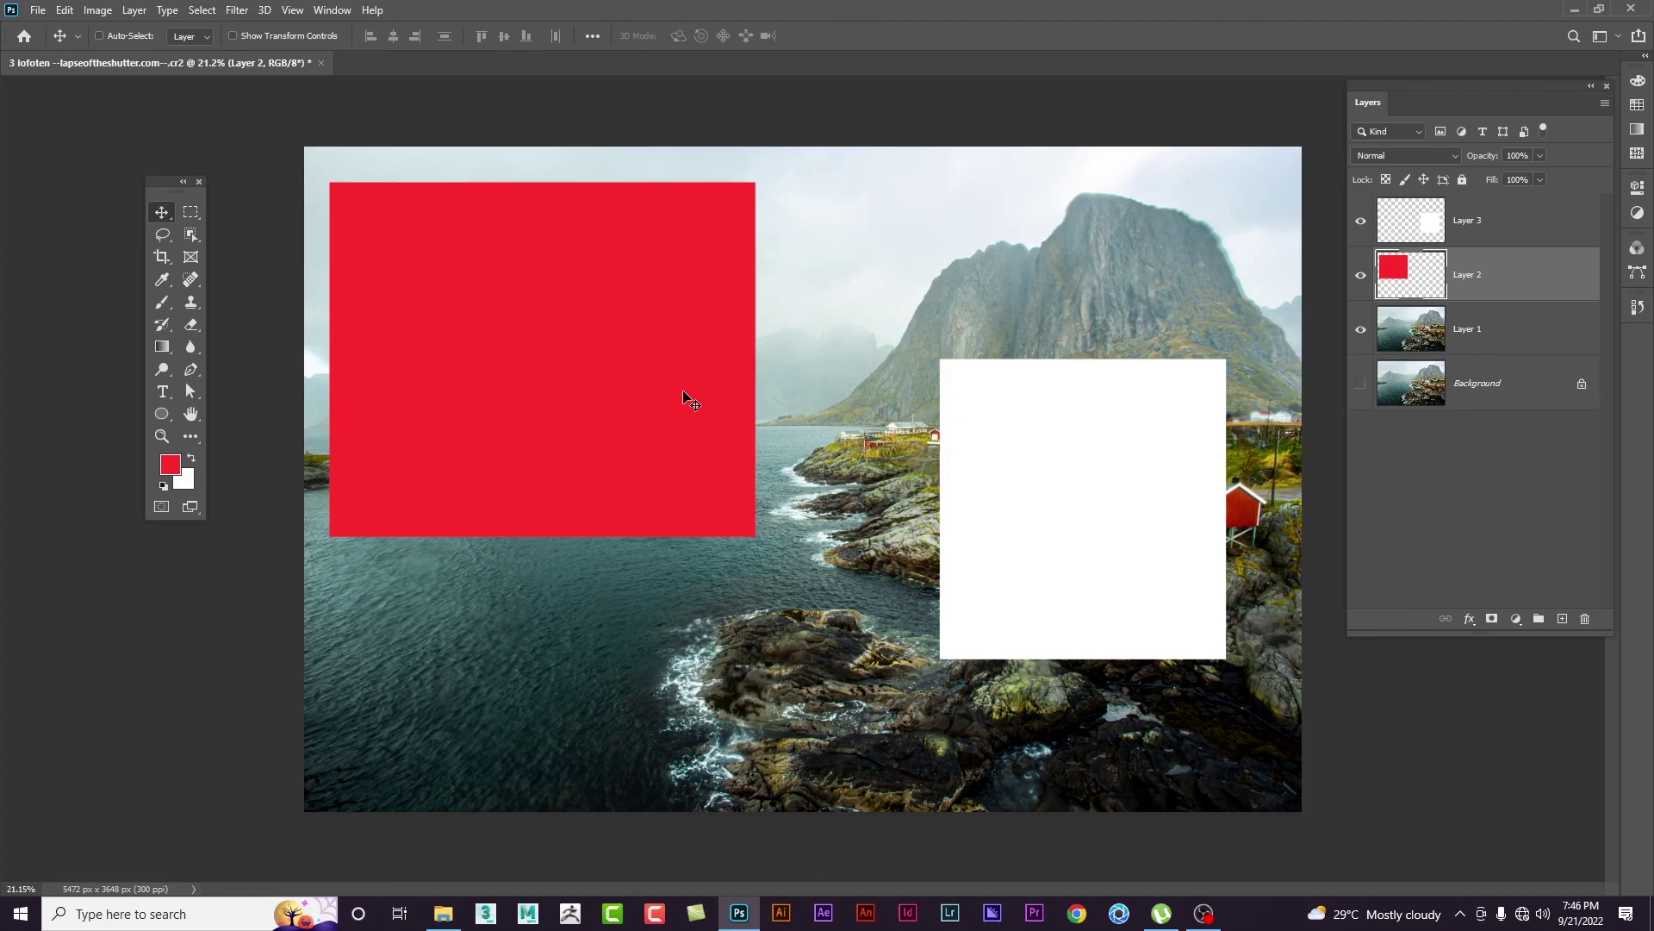
pyautogui.click(1203, 914)
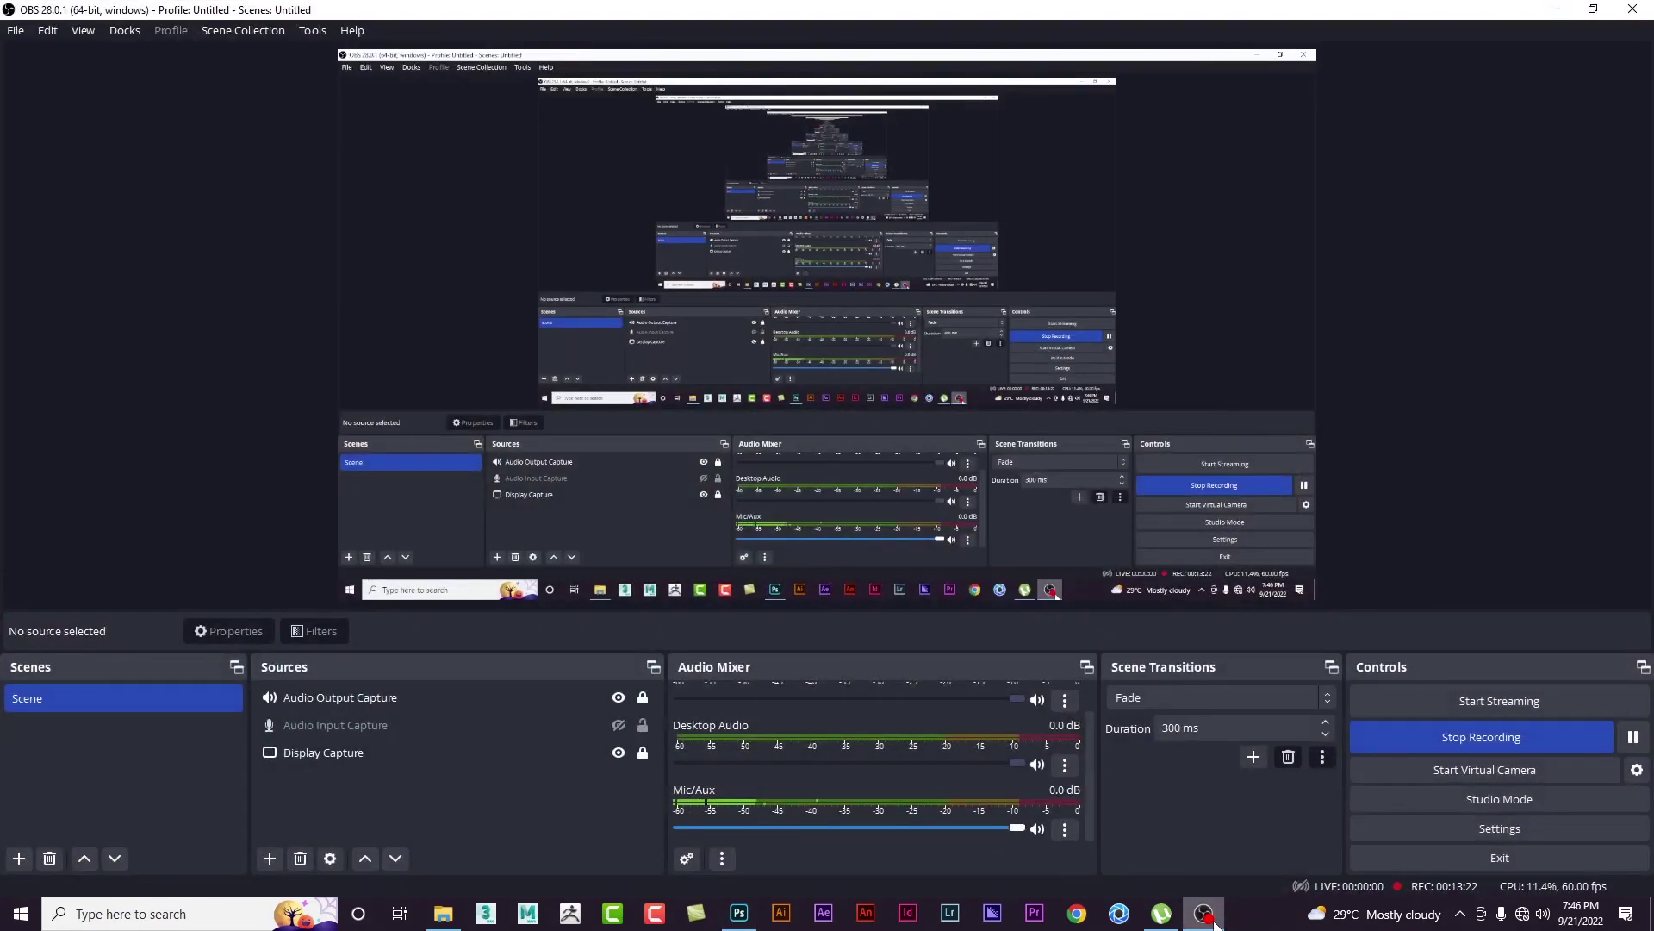